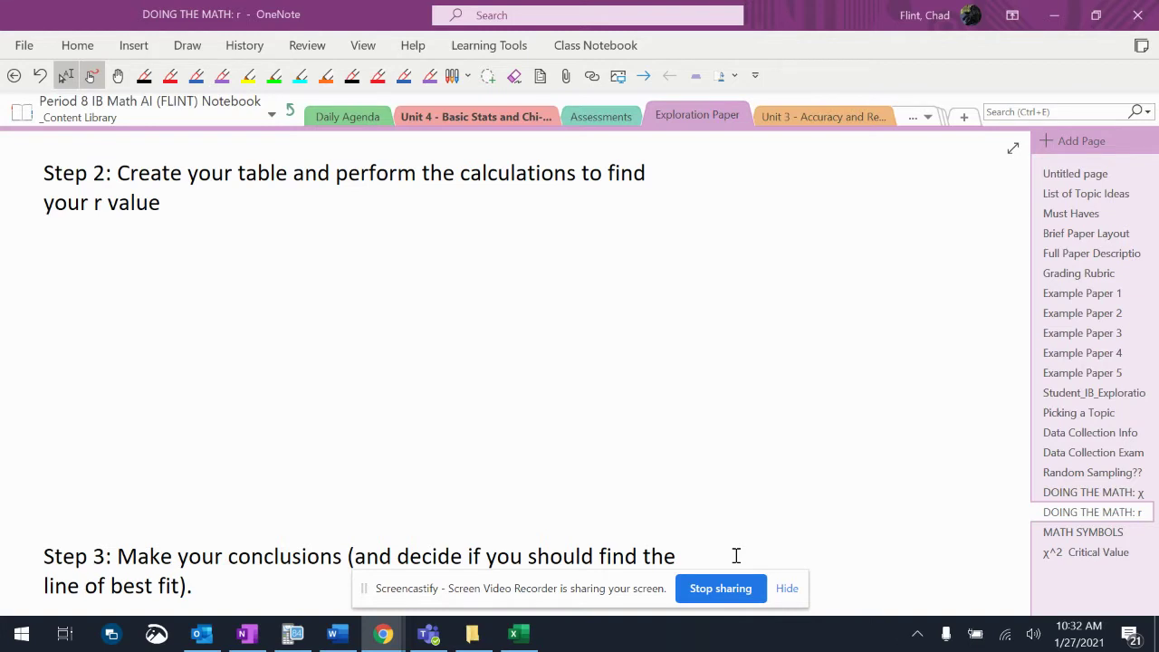
Step: Switch to the sampledataflint.xlsx workbook in Excel, deselect the chart and hide the screen-sharing notice
{"action": "left_click", "coordinate": [533, 634]}
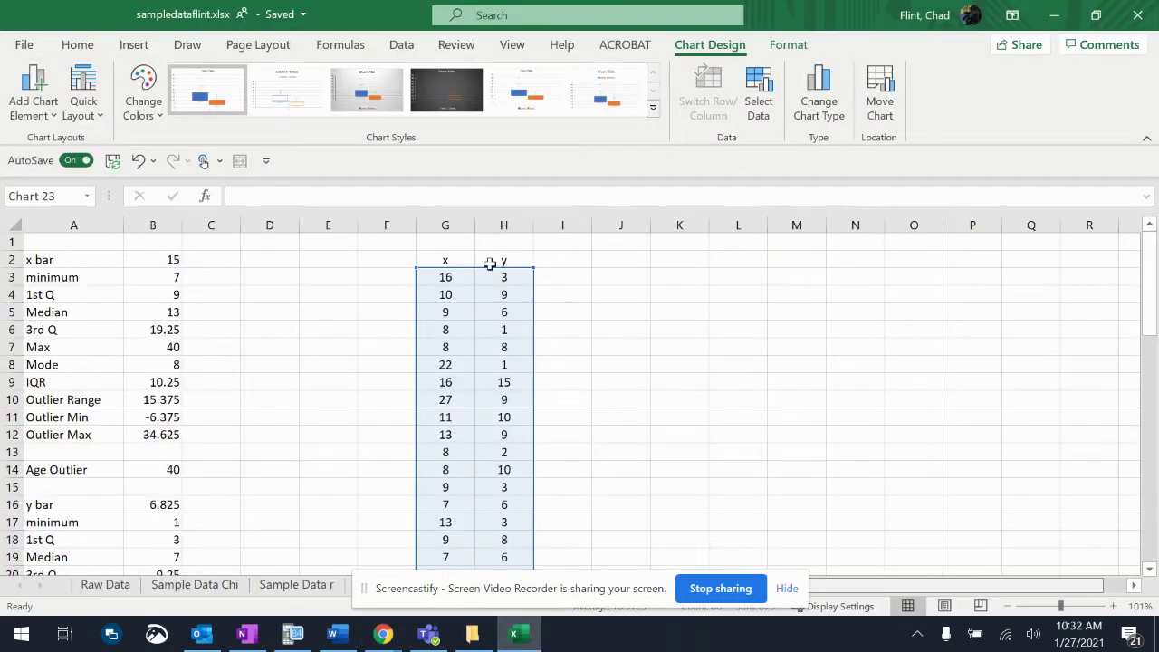
{"action": "left_click", "coordinate": [548, 293]}
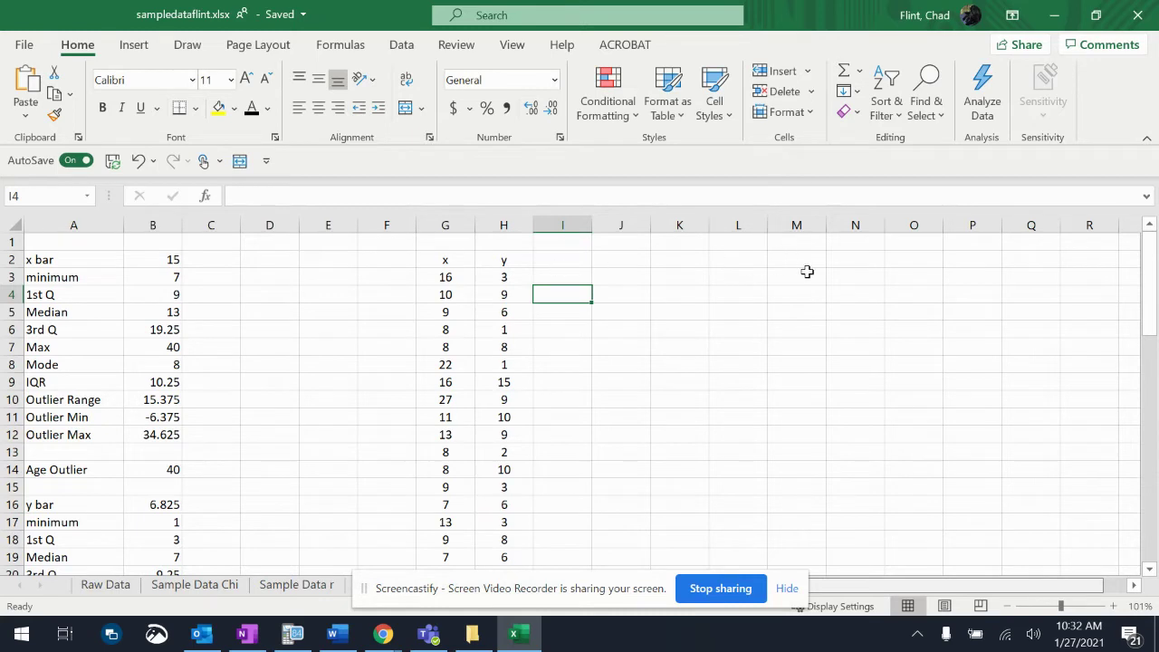
{"action": "left_click", "coordinate": [784, 593]}
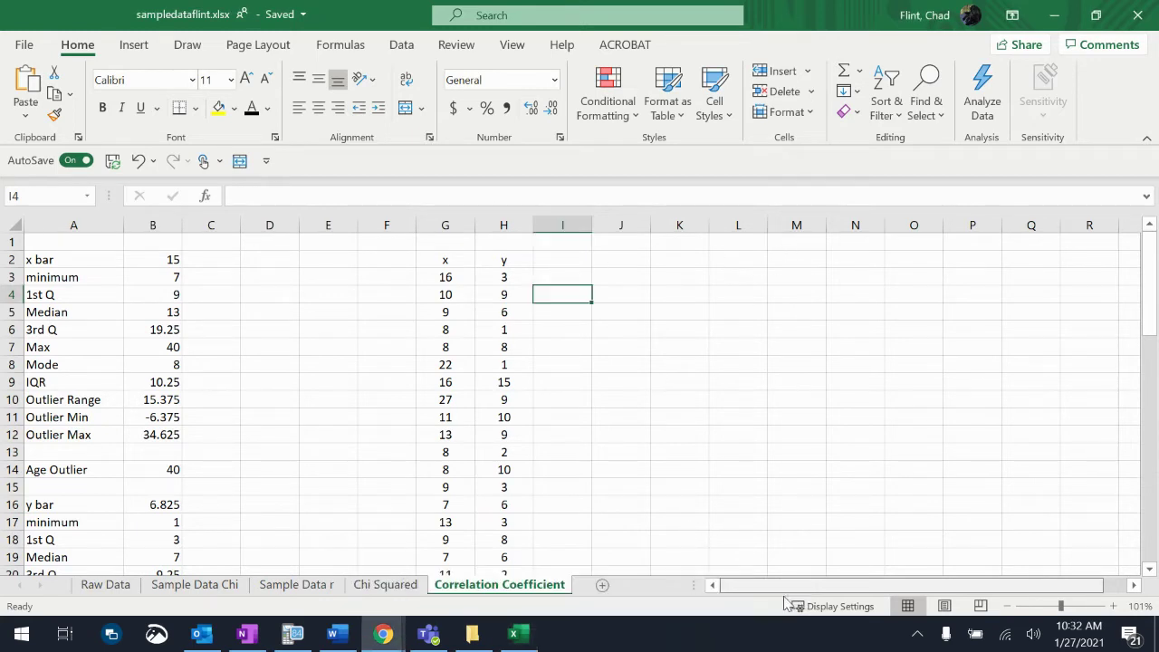
Step: Switch to OneNote and review the correlation coefficient symbols and the formula for r on the MATH SYMBOLS page
{"action": "left_click", "coordinate": [246, 633]}
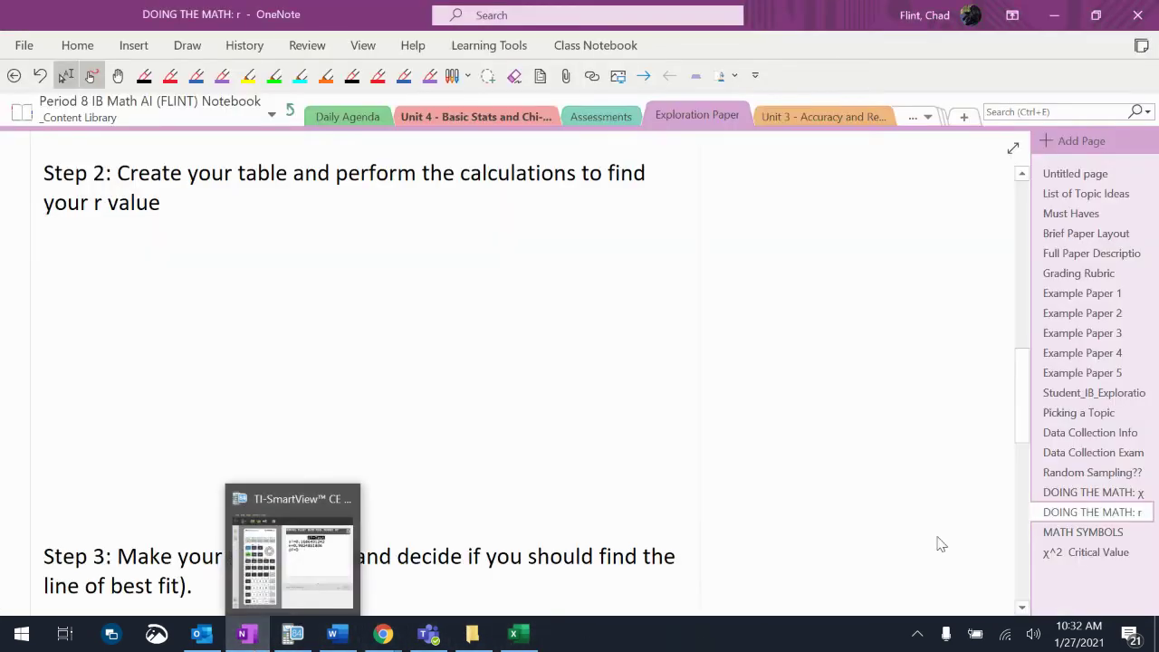
{"action": "left_click", "coordinate": [1059, 534]}
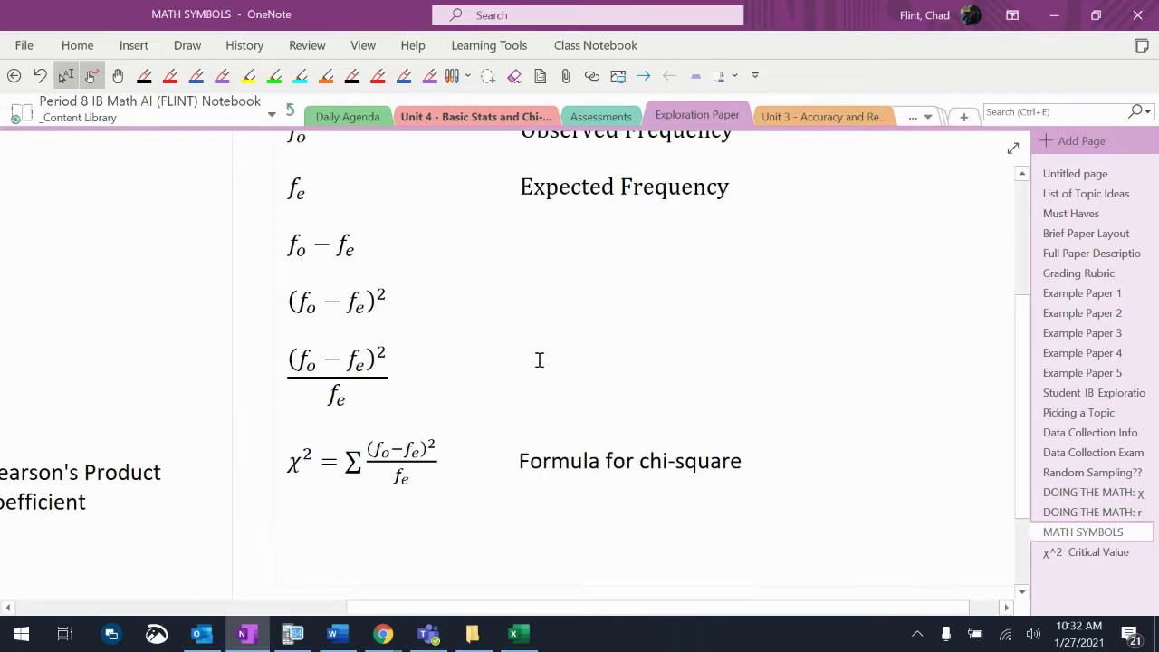
{"action": "scroll", "coordinate": [538, 360], "scroll_direction": "up", "scroll_amount": 2}
{"action": "scroll", "coordinate": [538, 360], "scroll_direction": "left", "scroll_amount": 5}
{"action": "scroll", "coordinate": [538, 360], "scroll_direction": "down", "scroll_amount": 2}
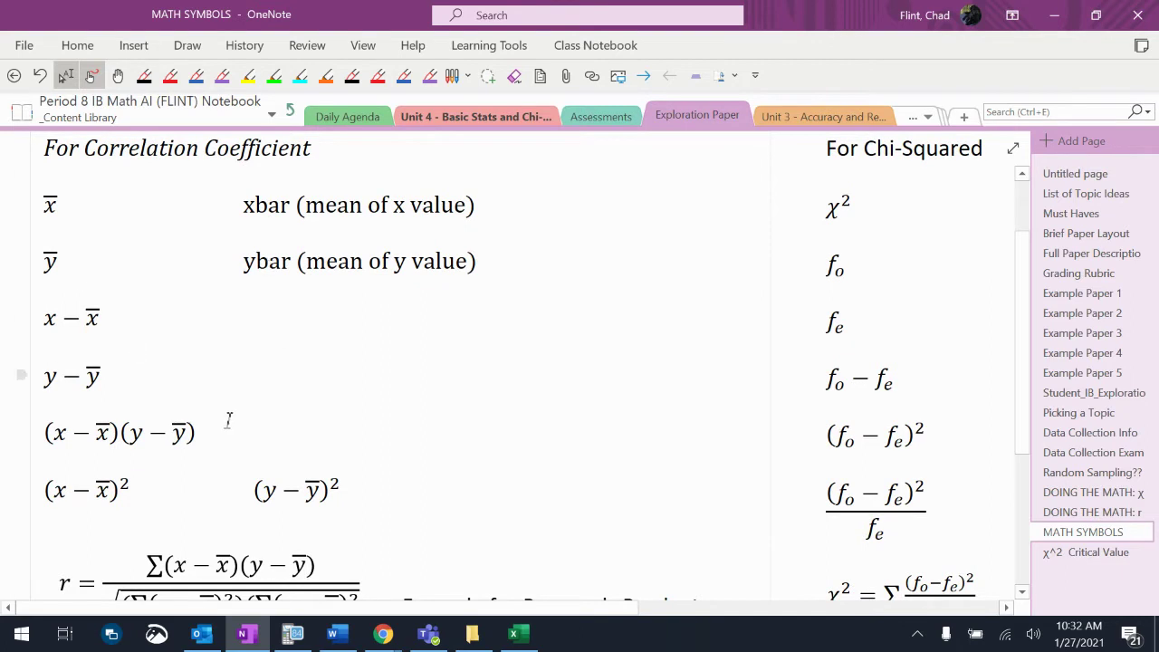
{"action": "scroll", "coordinate": [155, 435], "scroll_direction": "down", "scroll_amount": 3}
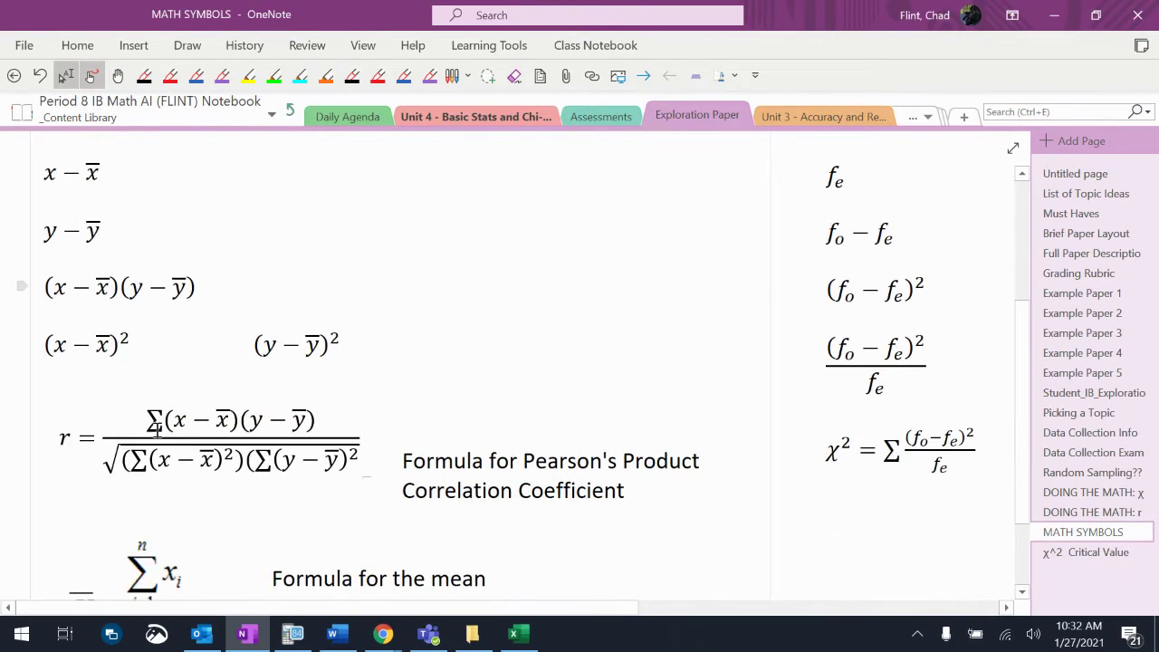
{"action": "scroll", "coordinate": [156, 431], "scroll_direction": "up", "scroll_amount": 2}
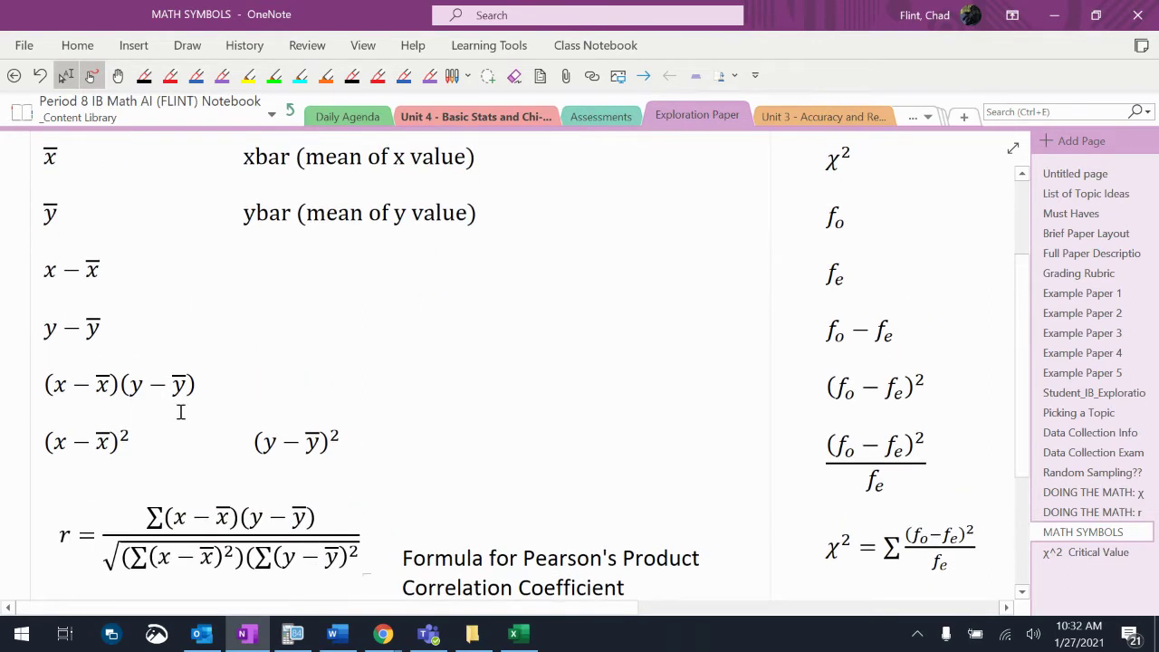
{"action": "scroll", "coordinate": [181, 412], "scroll_direction": "up", "scroll_amount": 2}
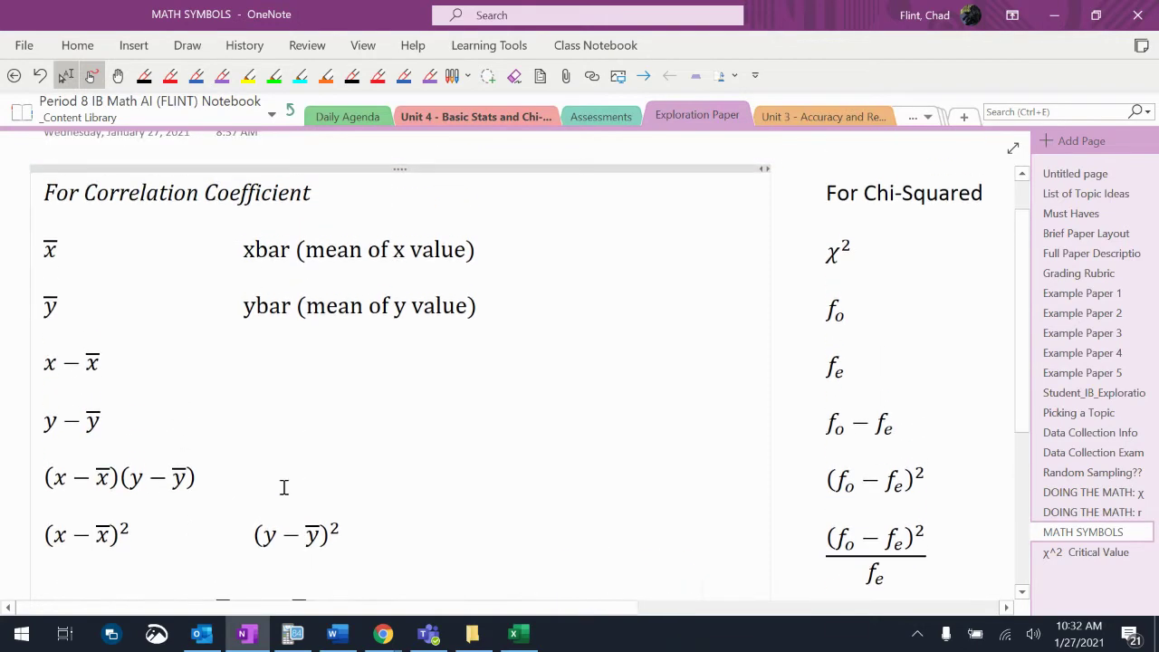
Step: Switch back to Excel and make header row 2 of the Correlation Coefficient sheet about four times taller
{"action": "left_click", "coordinate": [514, 636]}
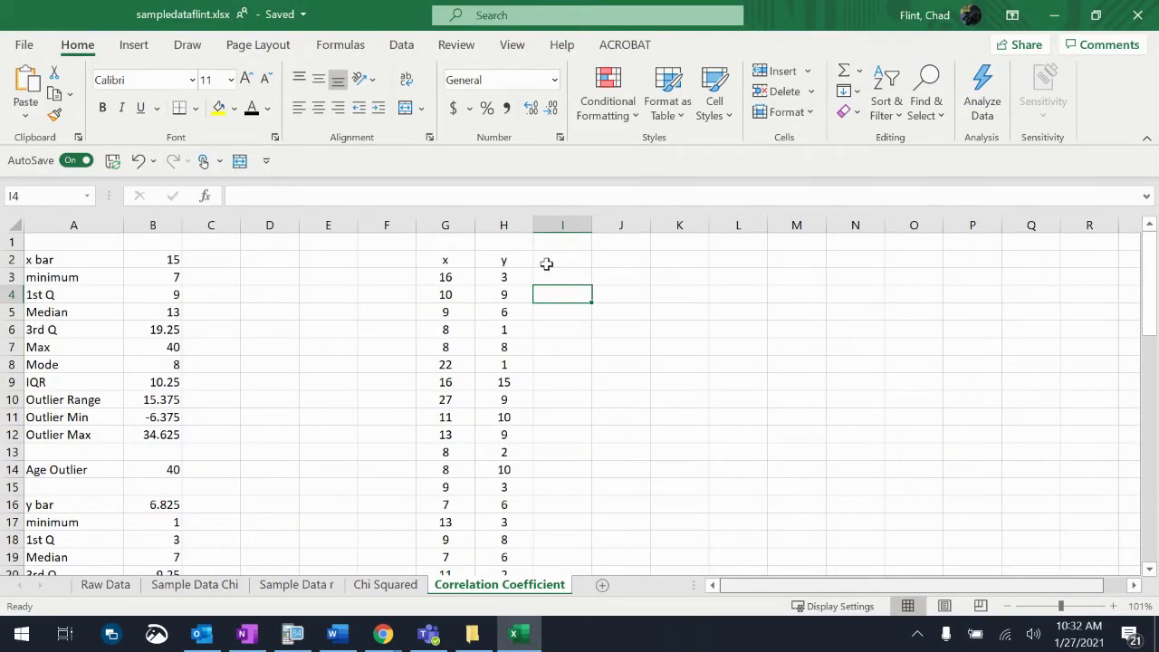
{"action": "left_click", "coordinate": [477, 258]}
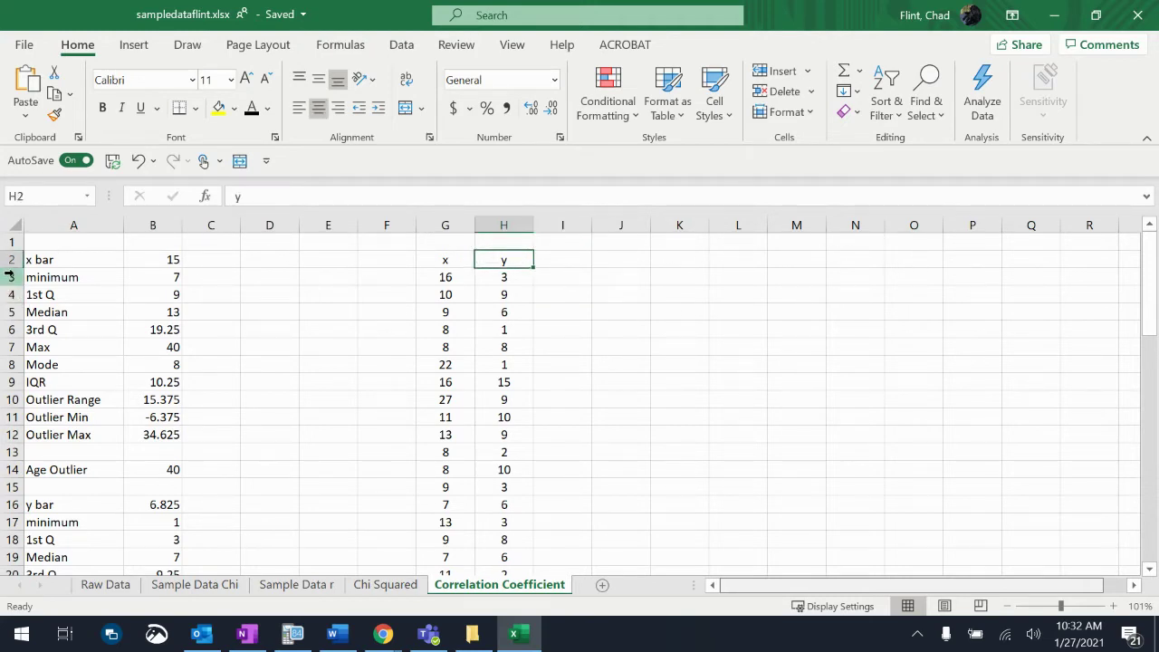
{"action": "left_click_drag", "start_coordinate": [13, 252], "coordinate": [11, 315]}
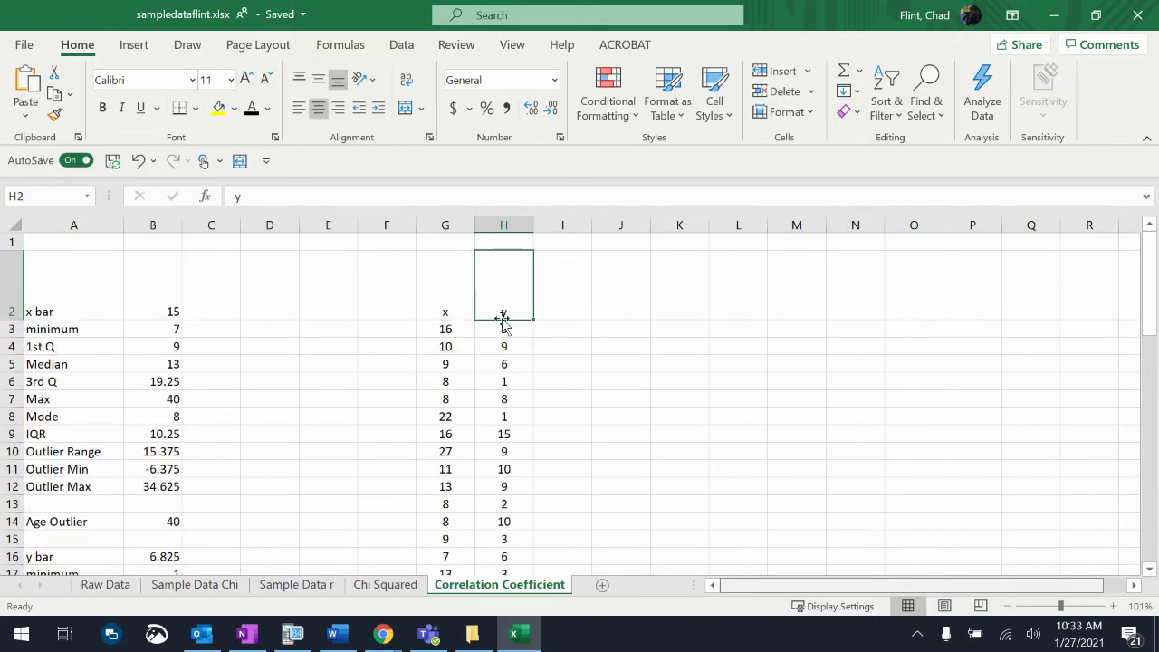
Step: Middle-align the x header in cell G2 vertically and set its font size to 30
{"action": "left_click", "coordinate": [449, 310]}
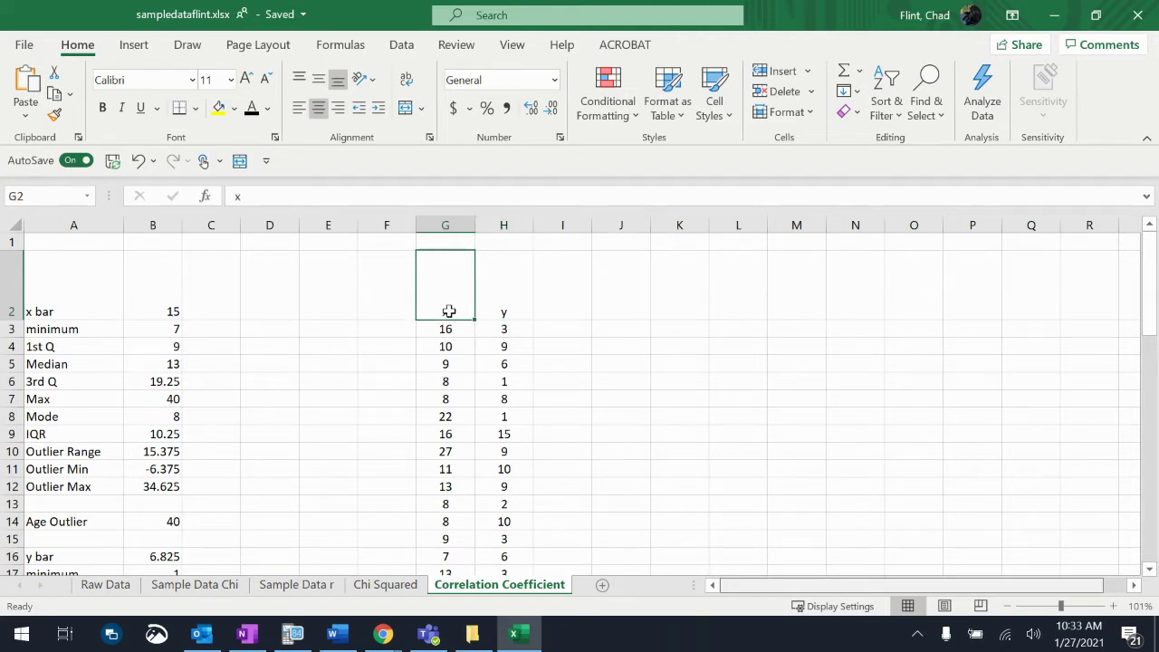
{"action": "left_click", "coordinate": [317, 82]}
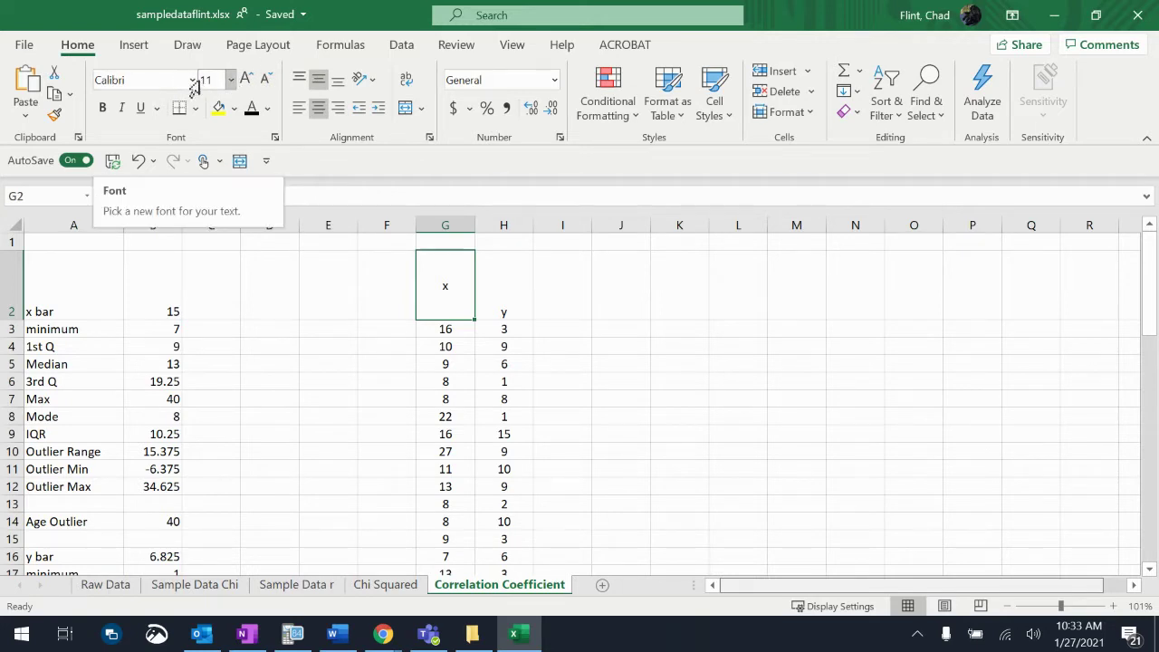
{"action": "left_click", "coordinate": [220, 80]}
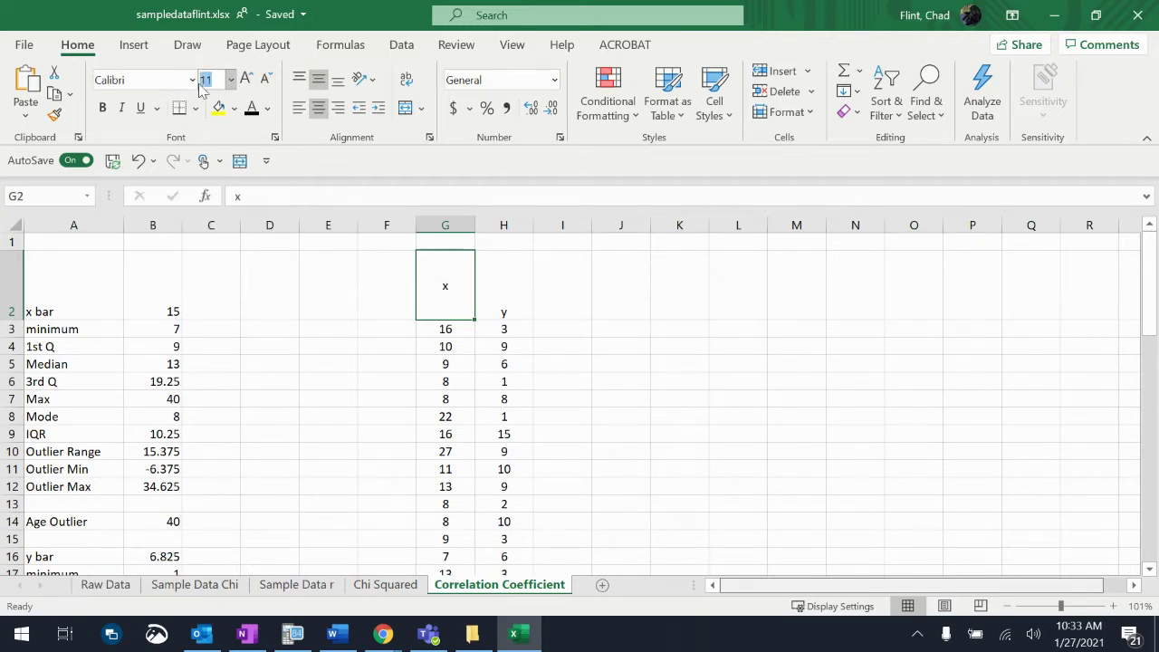
{"action": "type", "text": "39"}
{"action": "key", "text": "Return"}
Step: Middle-align the y header in cell H2 vertically and set its font size to 30
{"action": "left_click", "coordinate": [509, 306]}
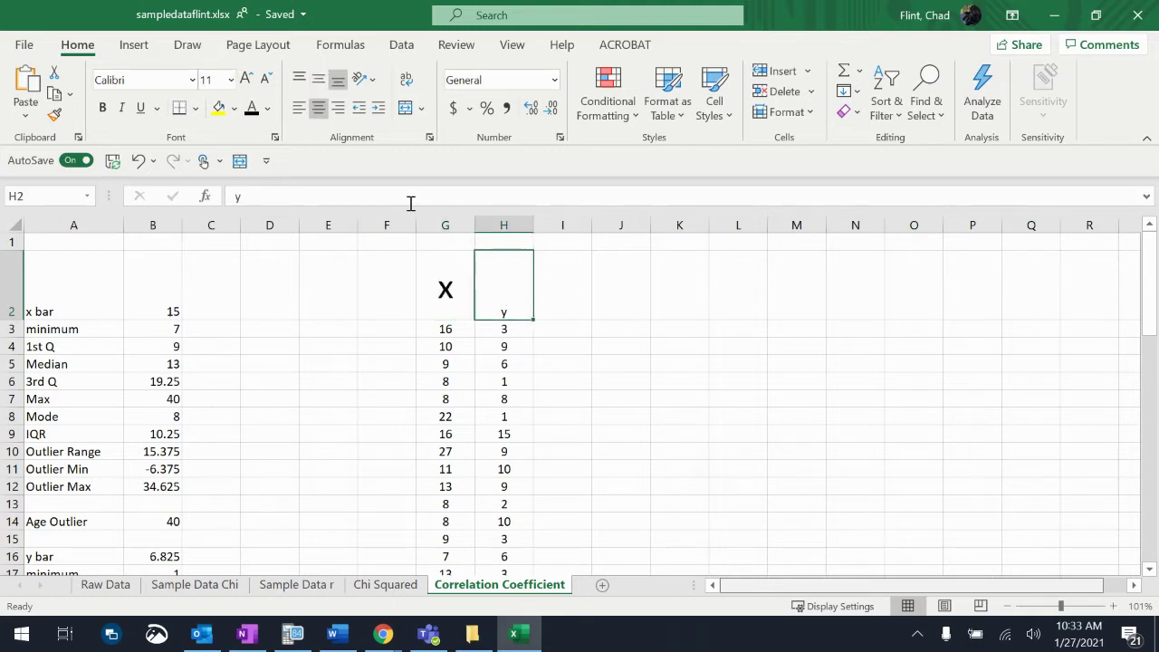
{"action": "left_click", "coordinate": [317, 82]}
{"action": "left_click", "coordinate": [1066, 552]}
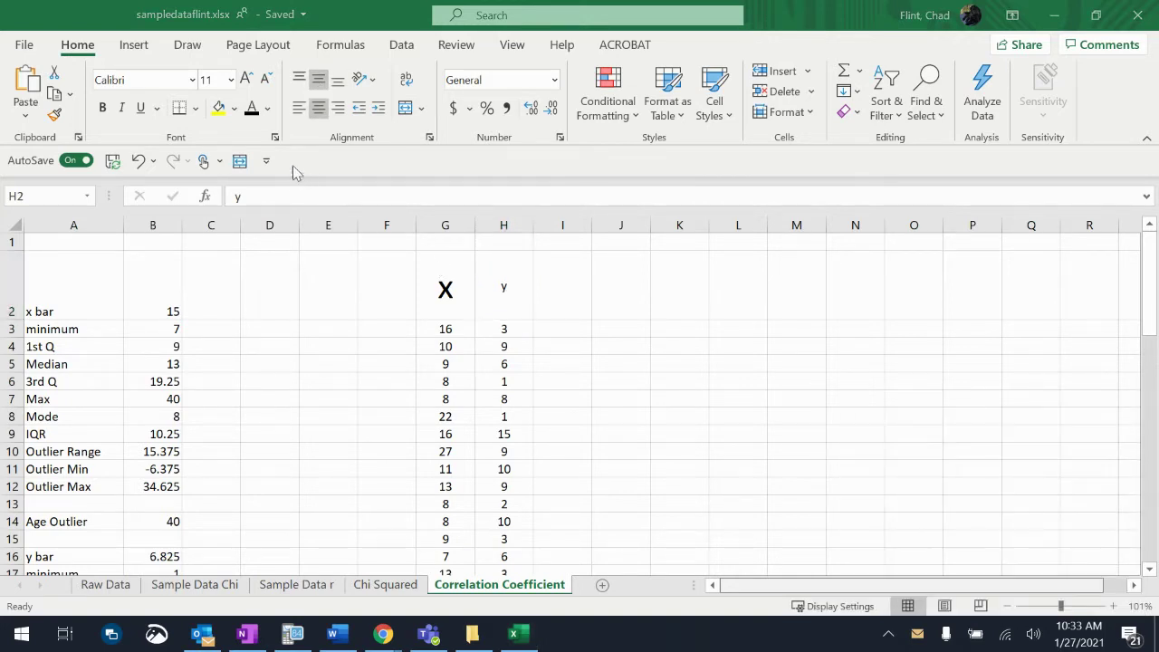
{"action": "left_click", "coordinate": [214, 83]}
{"action": "type", "text": "2"}
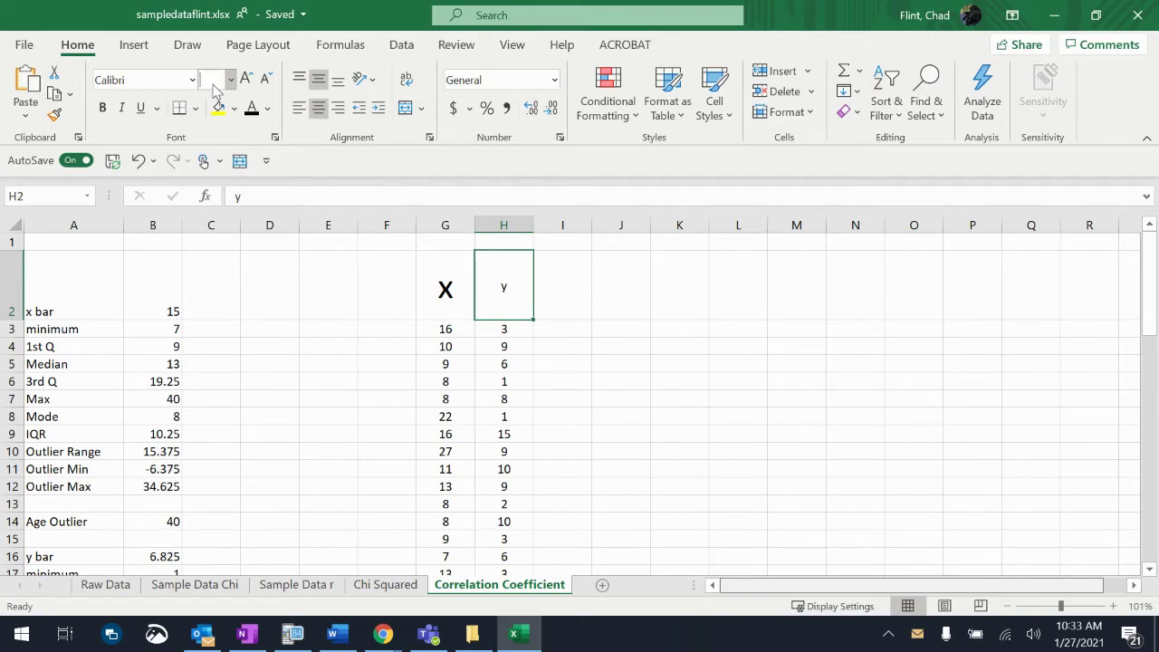
{"action": "type", "text": "30"}
{"action": "key", "text": "Return"}
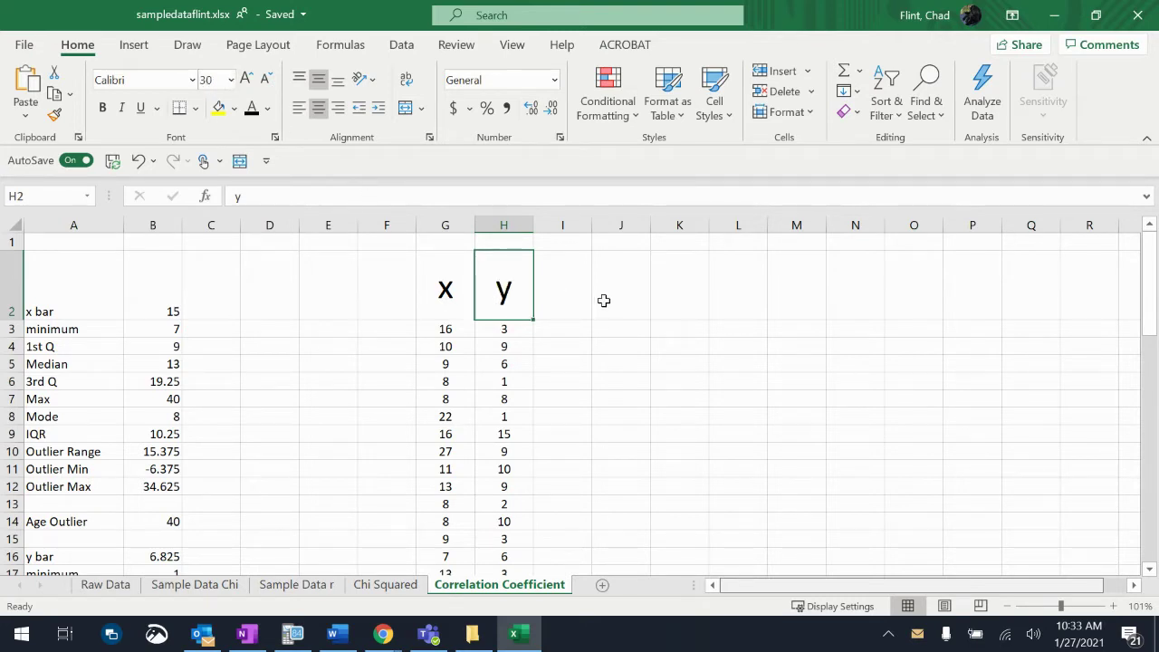
Step: Snip the x̄ symbol from the MATH SYMBOLS page in OneNote and try to paste it at cell I2 in Excel
{"action": "left_click", "coordinate": [570, 288]}
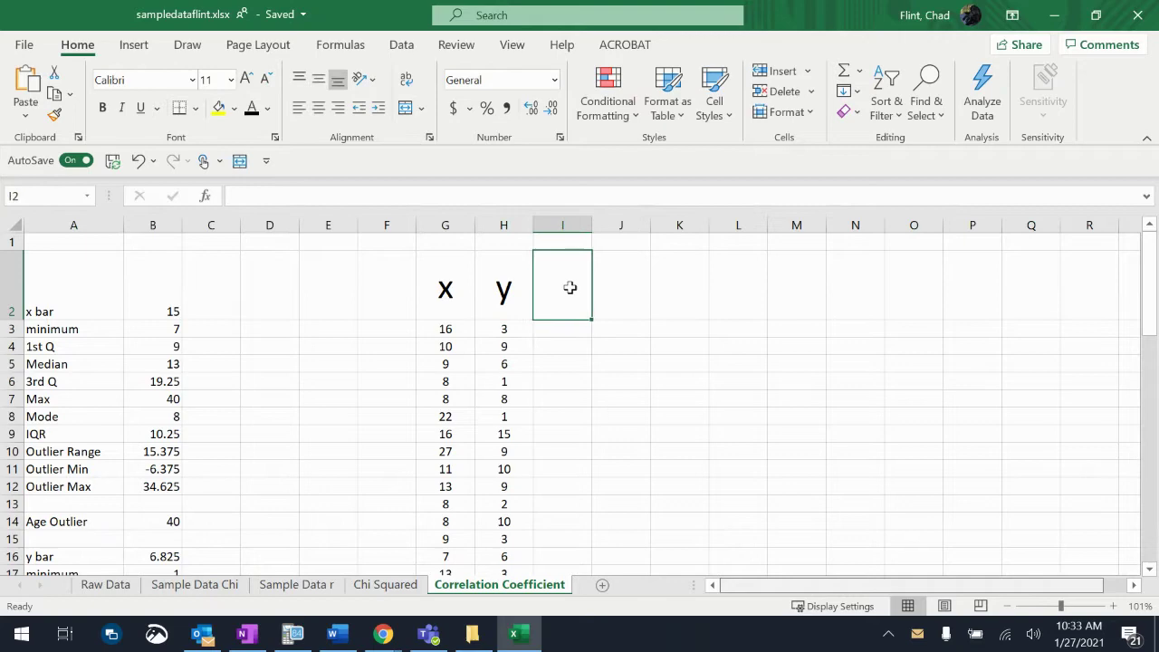
{"action": "left_click", "coordinate": [623, 297]}
{"action": "mouse_move", "coordinate": [282, 638]}
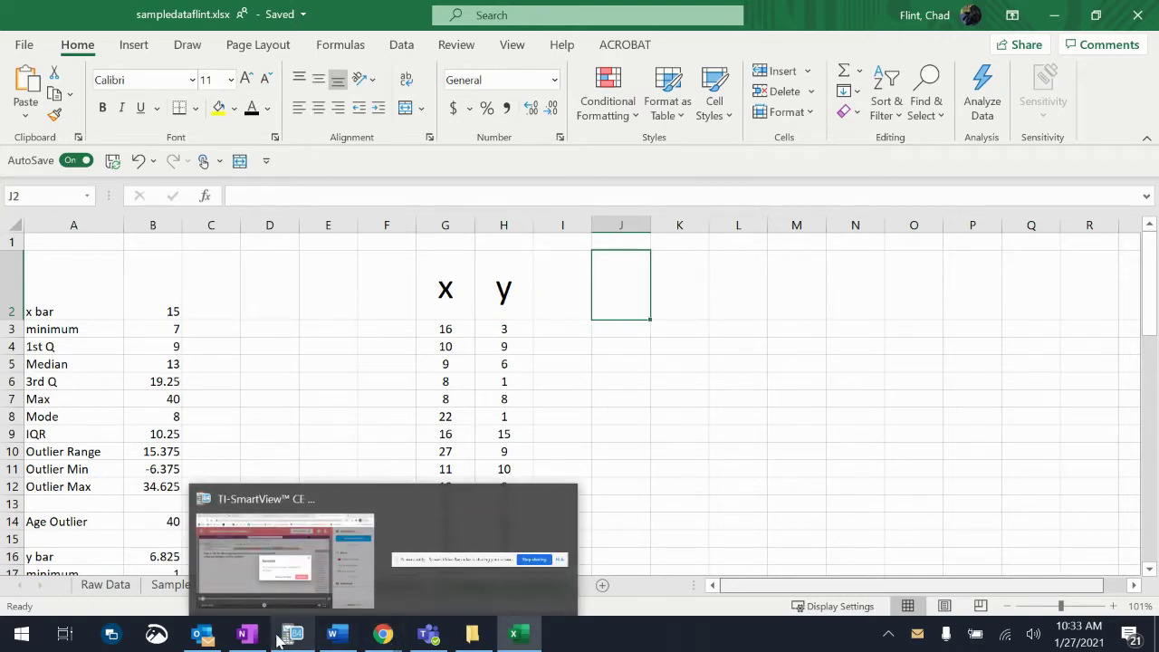
{"action": "left_click", "coordinate": [245, 633]}
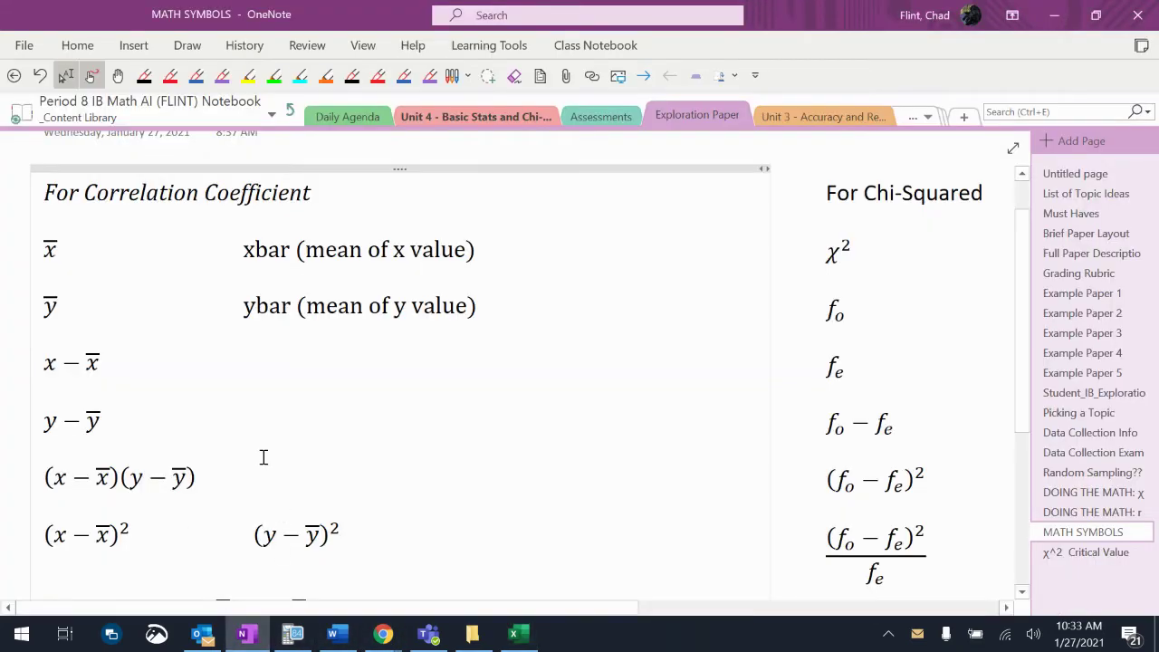
{"action": "key", "text": "super+shift+s"}
{"action": "left_click_drag", "start_coordinate": [33, 232], "coordinate": [63, 262]}
{"action": "left_click", "coordinate": [514, 638]}
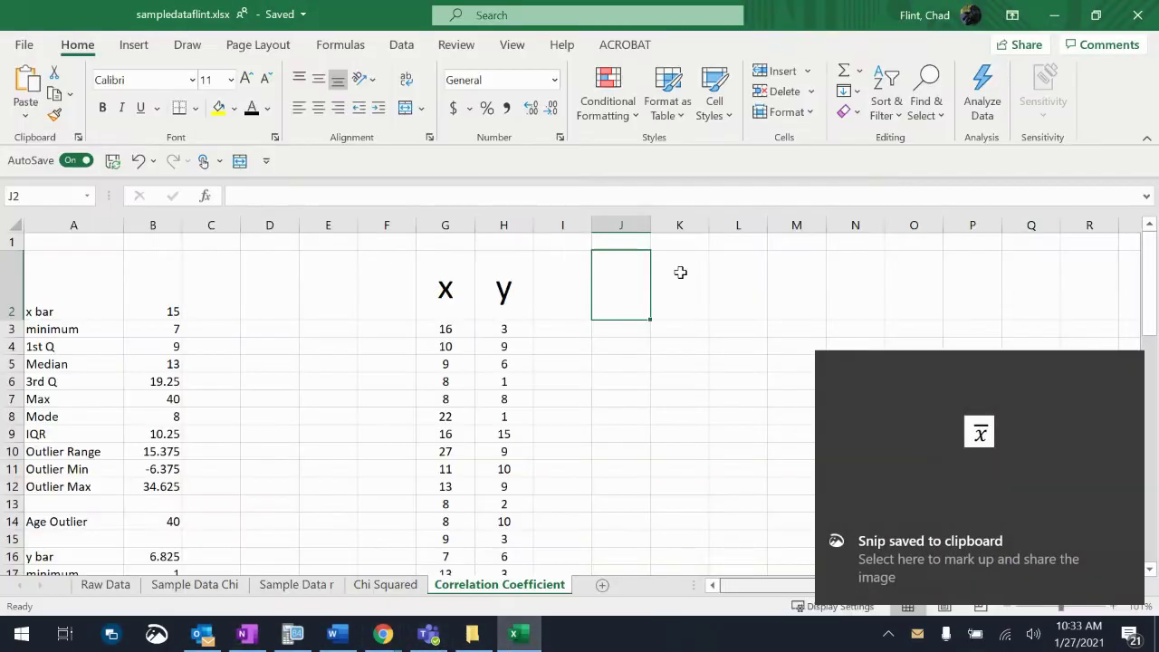
{"action": "left_click", "coordinate": [553, 291]}
{"action": "key", "text": "ctrl+c"}
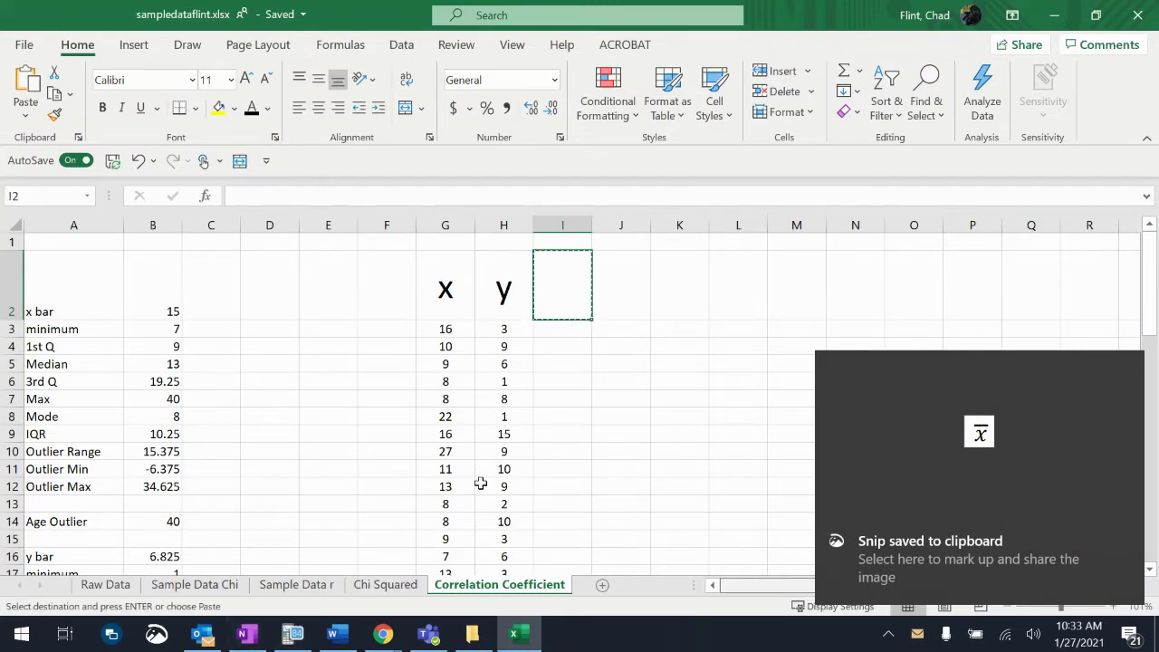
{"action": "key", "text": "ctrl+v"}
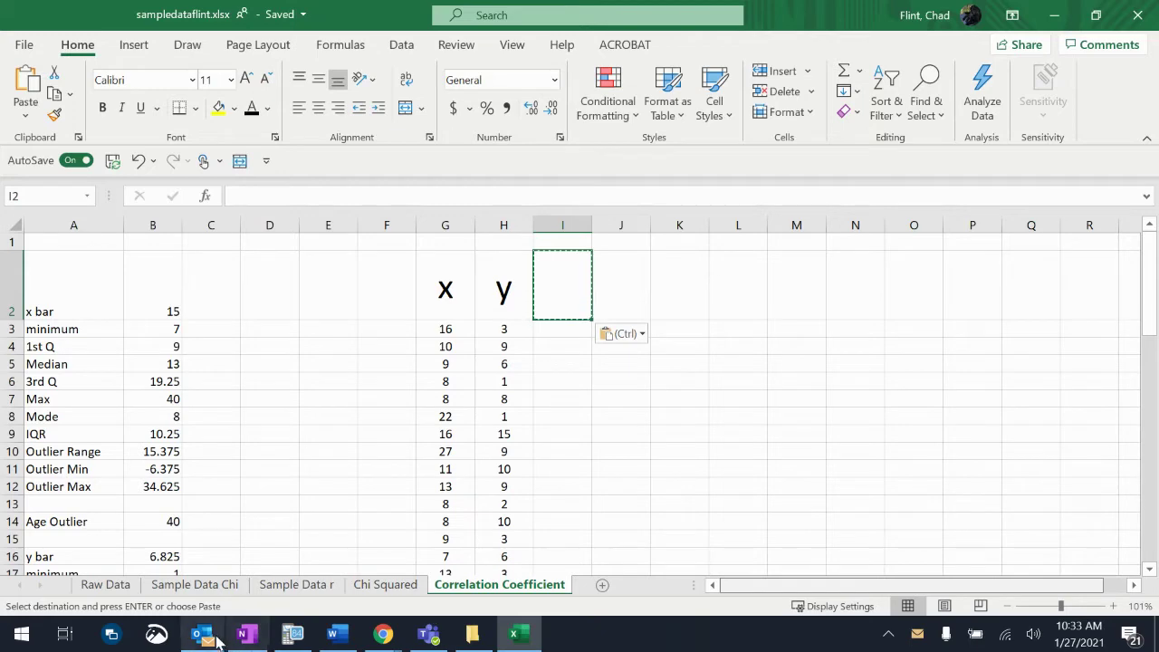
Step: Snip the x̄ symbol from OneNote, paste it at cell I2 in Excel, and enlarge and centre it in the cell
{"action": "left_click", "coordinate": [246, 634]}
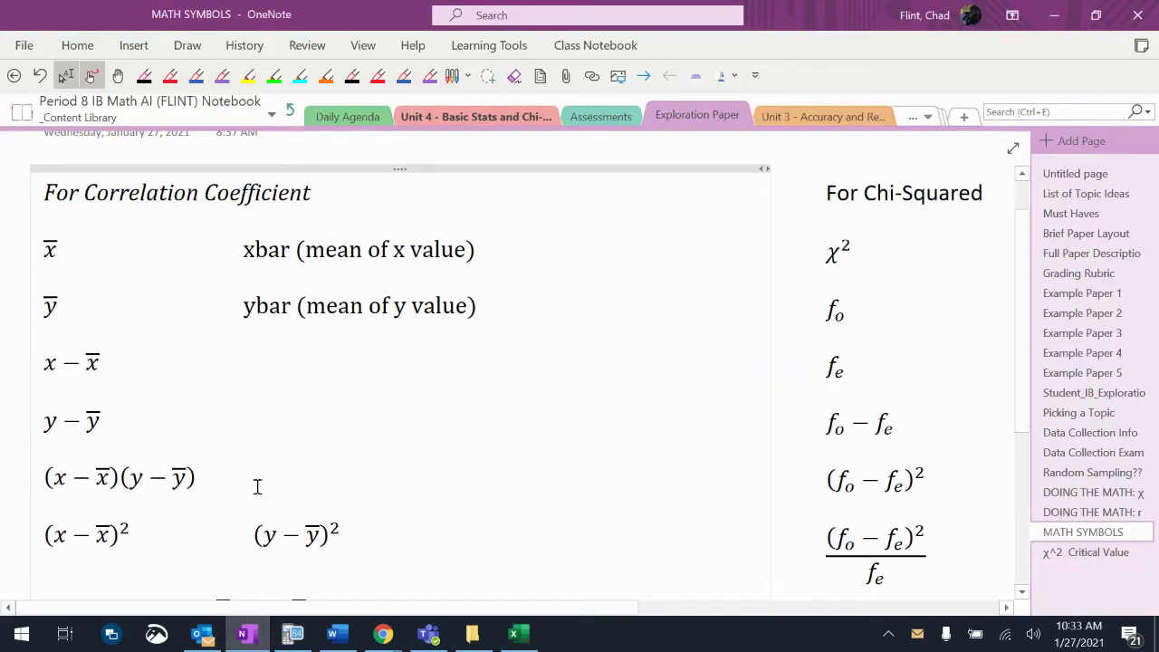
{"action": "key", "text": "super+shift+s"}
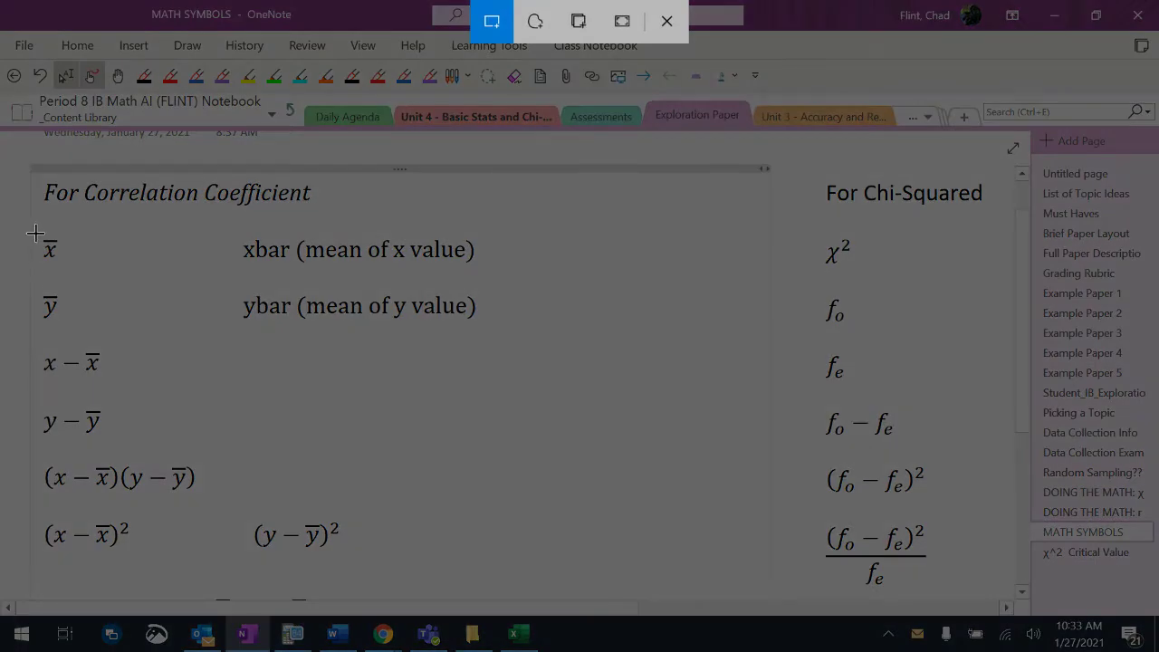
{"action": "left_click_drag", "start_coordinate": [33, 230], "coordinate": [76, 270]}
{"action": "left_click", "coordinate": [513, 633]}
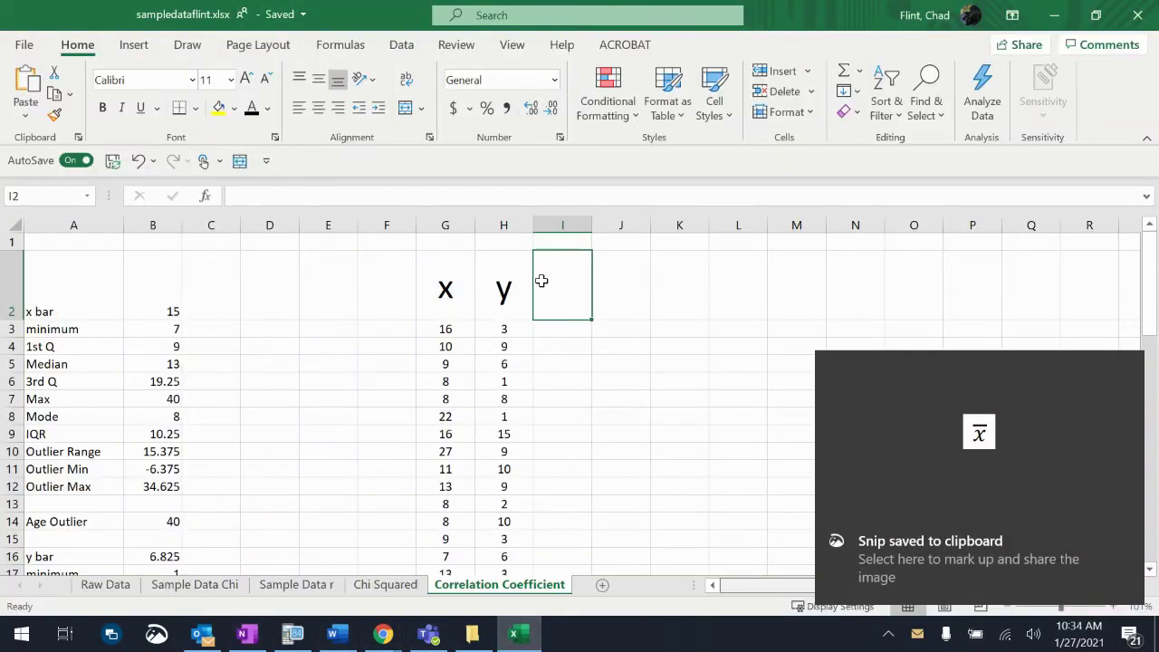
{"action": "key", "text": "ctrl+v"}
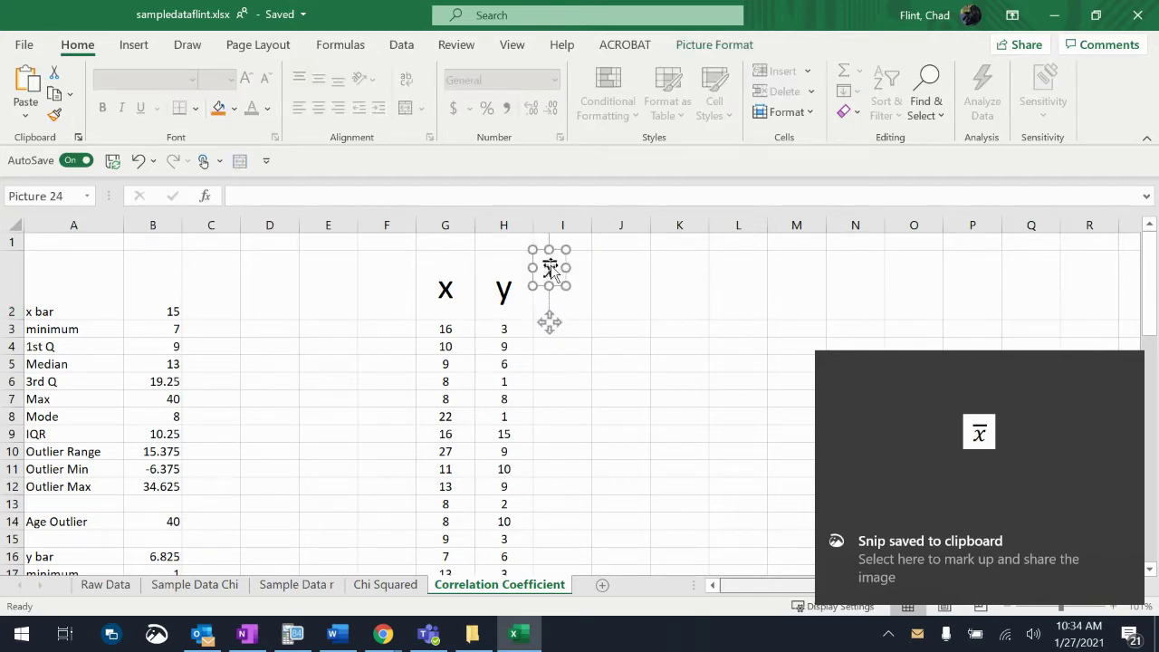
{"action": "mouse_move", "coordinate": [554, 275]}
{"action": "left_mouse_down"}
{"action": "mouse_move", "coordinate": [580, 311]}
{"action": "mouse_move", "coordinate": [560, 290]}
{"action": "left_mouse_up"}
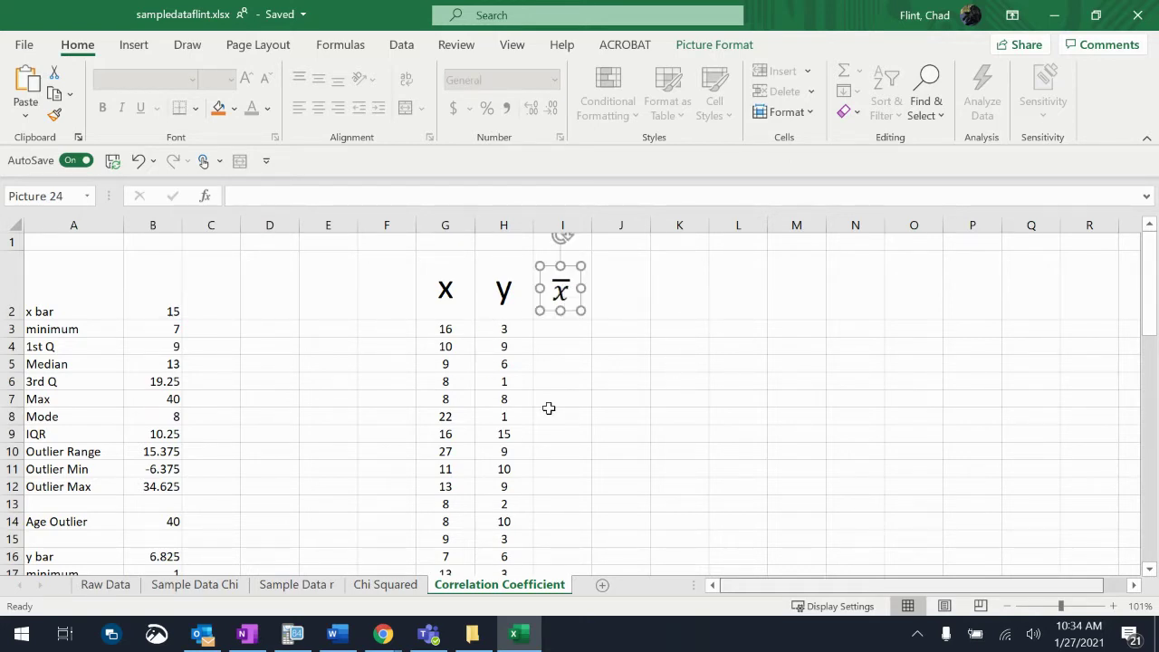
{"action": "left_click", "coordinate": [595, 421]}
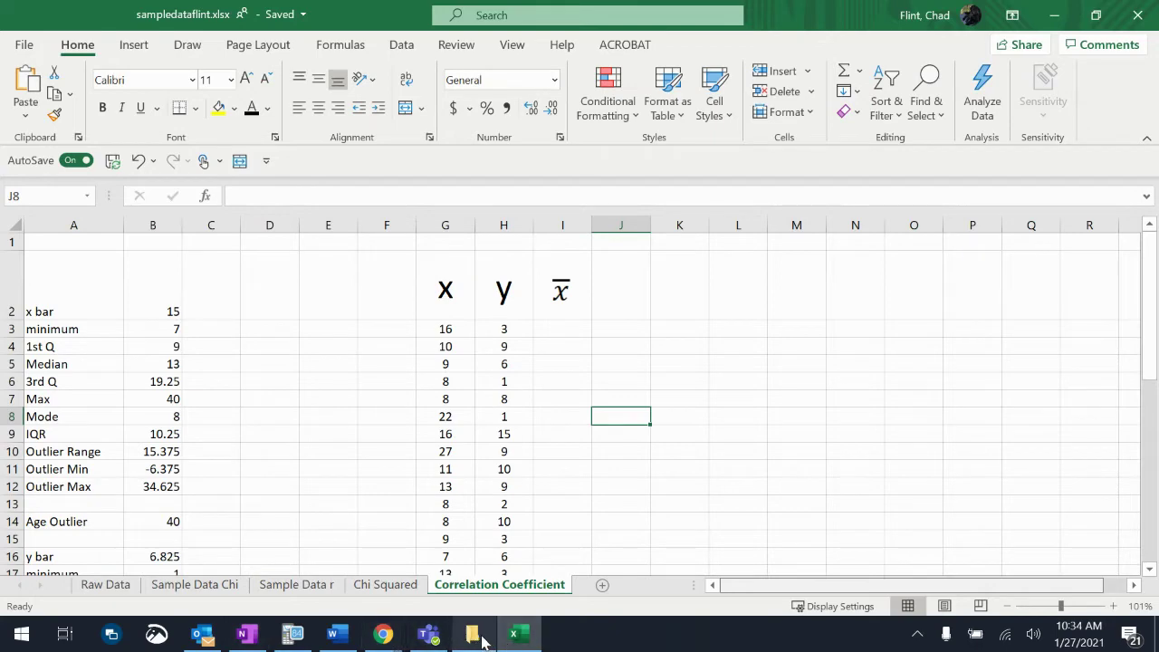
Step: Snip the ȳ symbol from the MATH SYMBOLS page in OneNote and paste it at cell J2 in Excel
{"action": "left_click", "coordinate": [246, 634]}
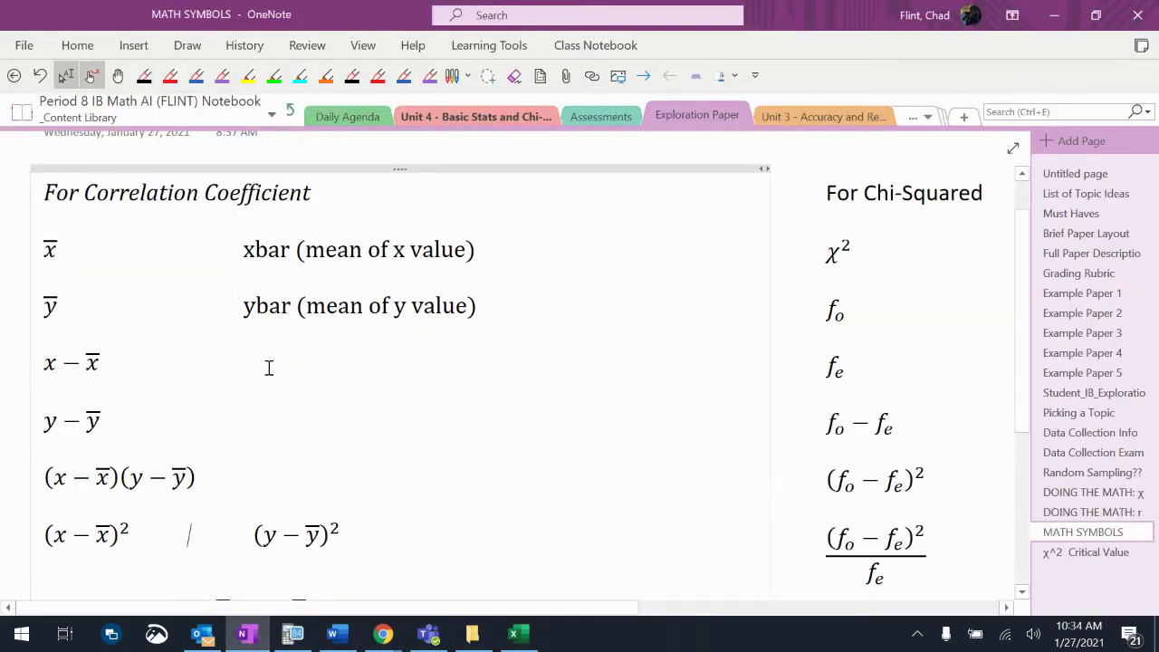
{"action": "key", "text": "super+shift+s"}
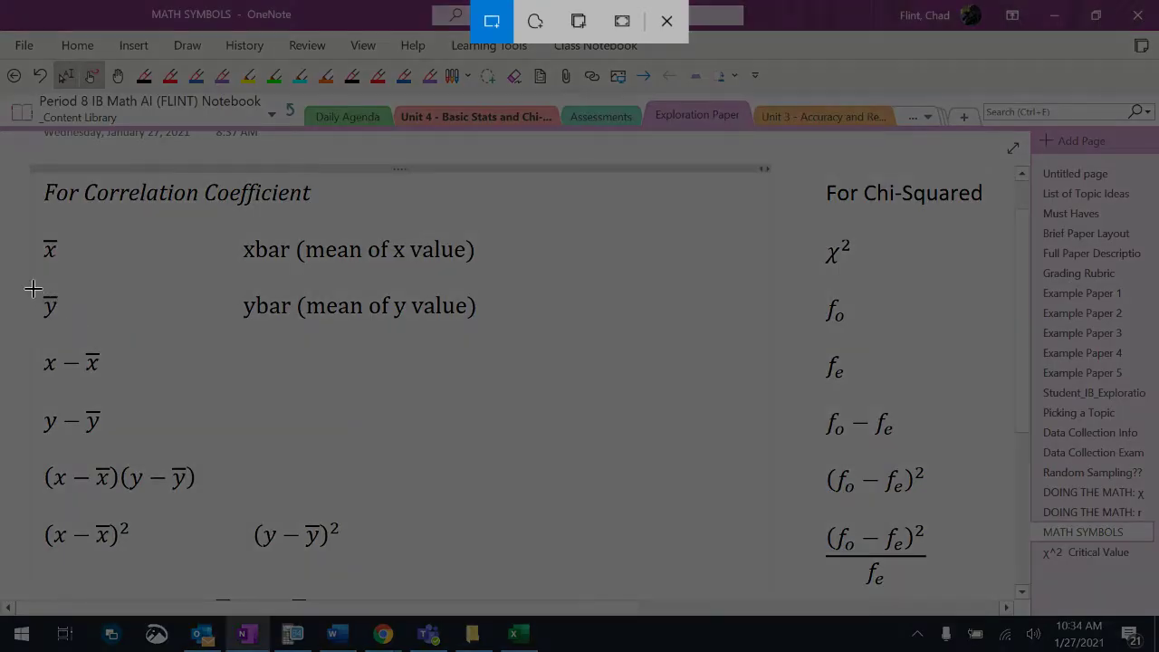
{"action": "left_click_drag", "start_coordinate": [33, 288], "coordinate": [63, 326]}
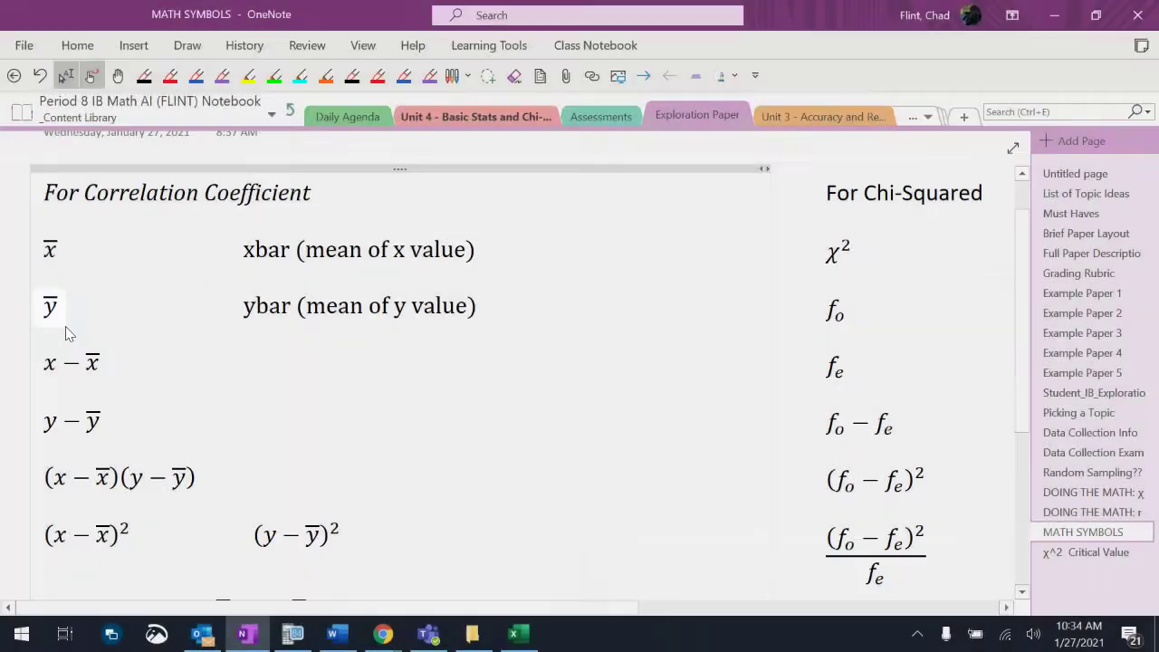
{"action": "left_click", "coordinate": [515, 634]}
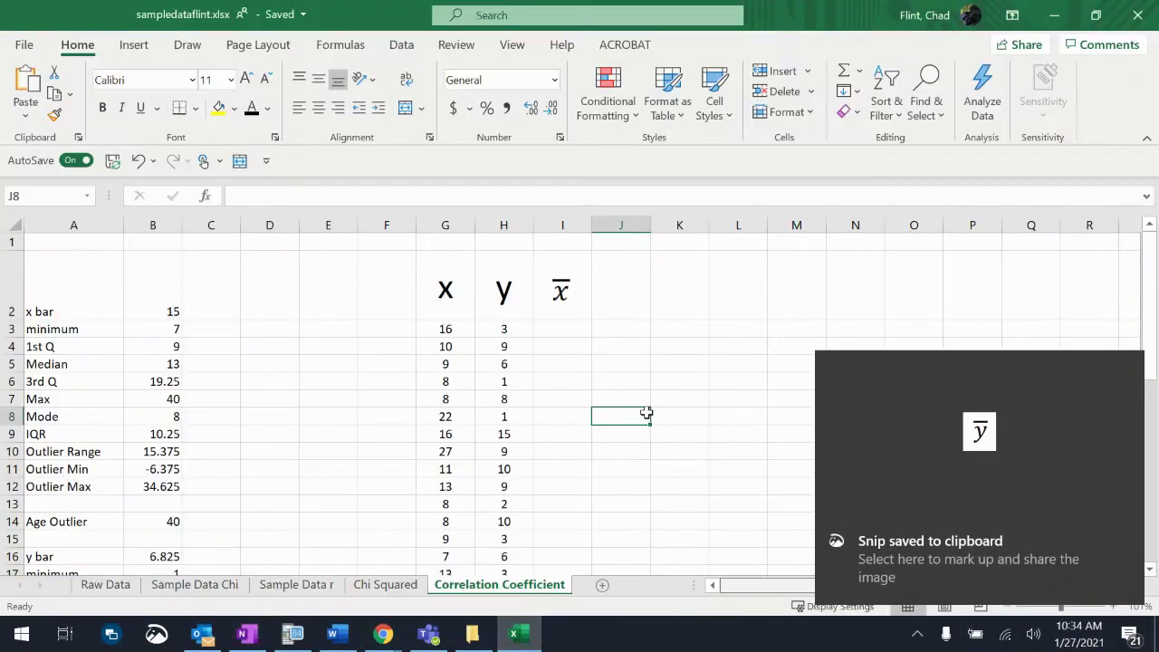
{"action": "left_click", "coordinate": [621, 298]}
{"action": "key", "text": "ctrl+v"}
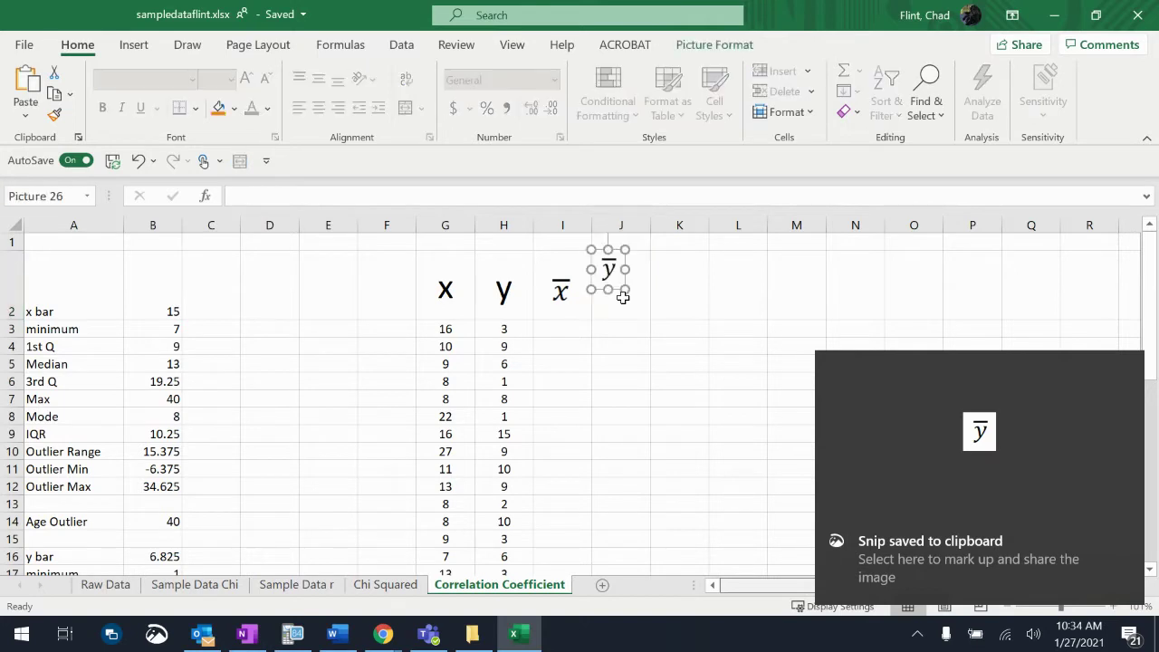
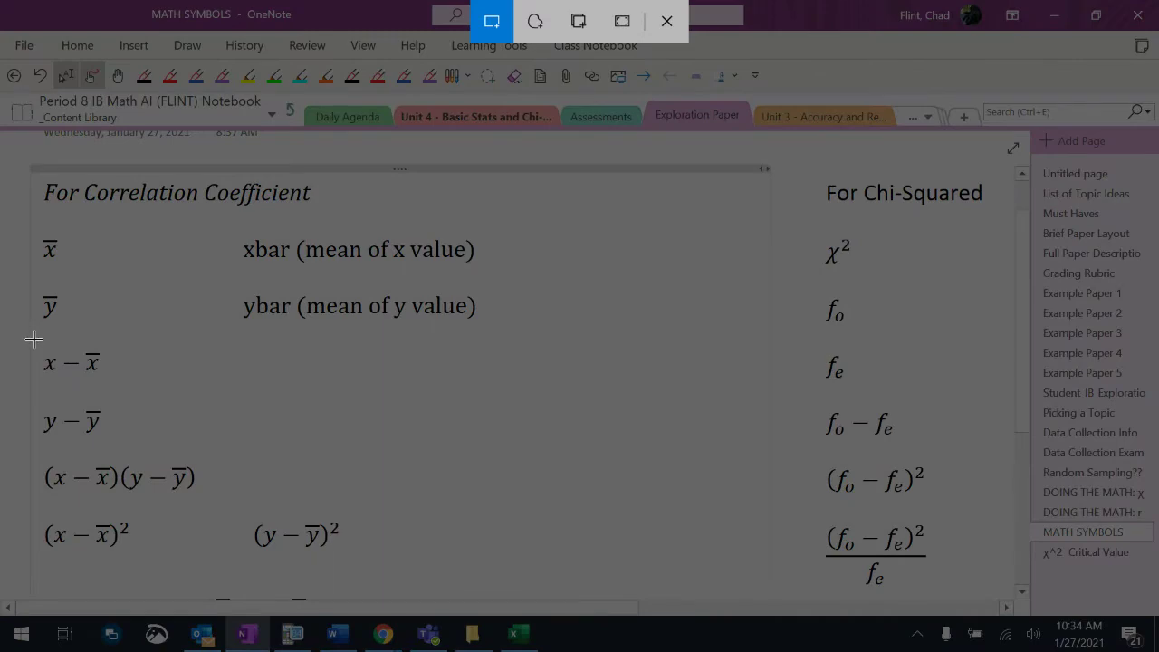
Step: Snip the x − x̄ expression from OneNote, position it in cell K2 in Excel, and adjust the widths of columns K and L
{"action": "left_click_drag", "start_coordinate": [33, 339], "coordinate": [111, 389]}
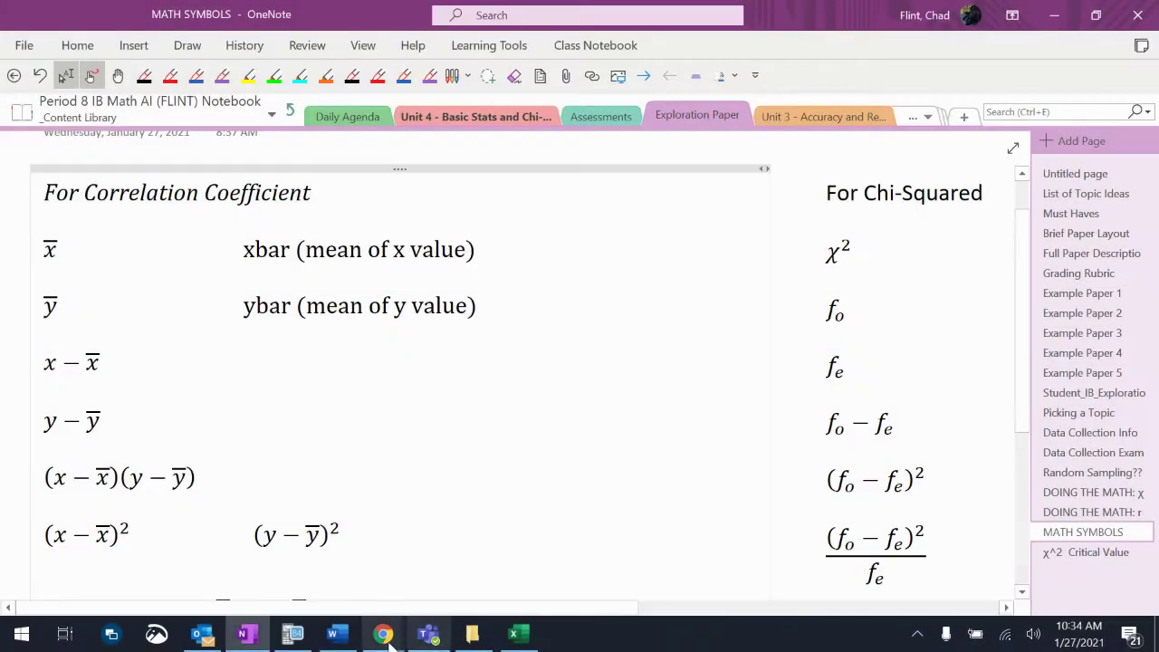
{"action": "left_click", "coordinate": [517, 634]}
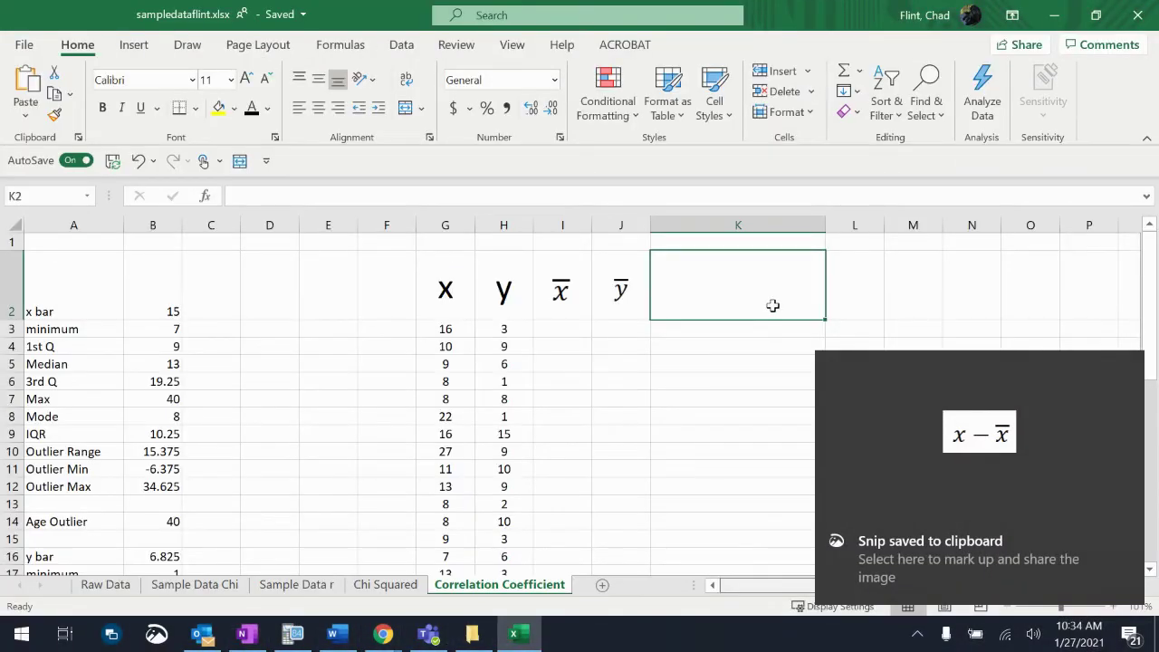
{"action": "key", "text": "ctrl+v"}
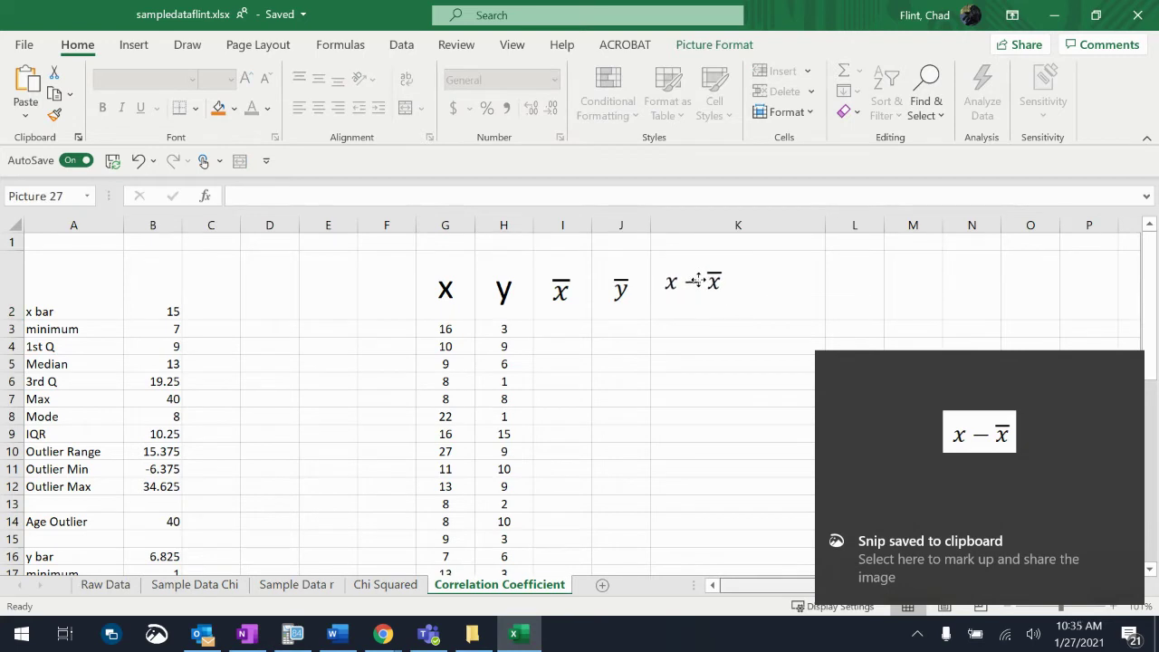
{"action": "left_click", "coordinate": [694, 284]}
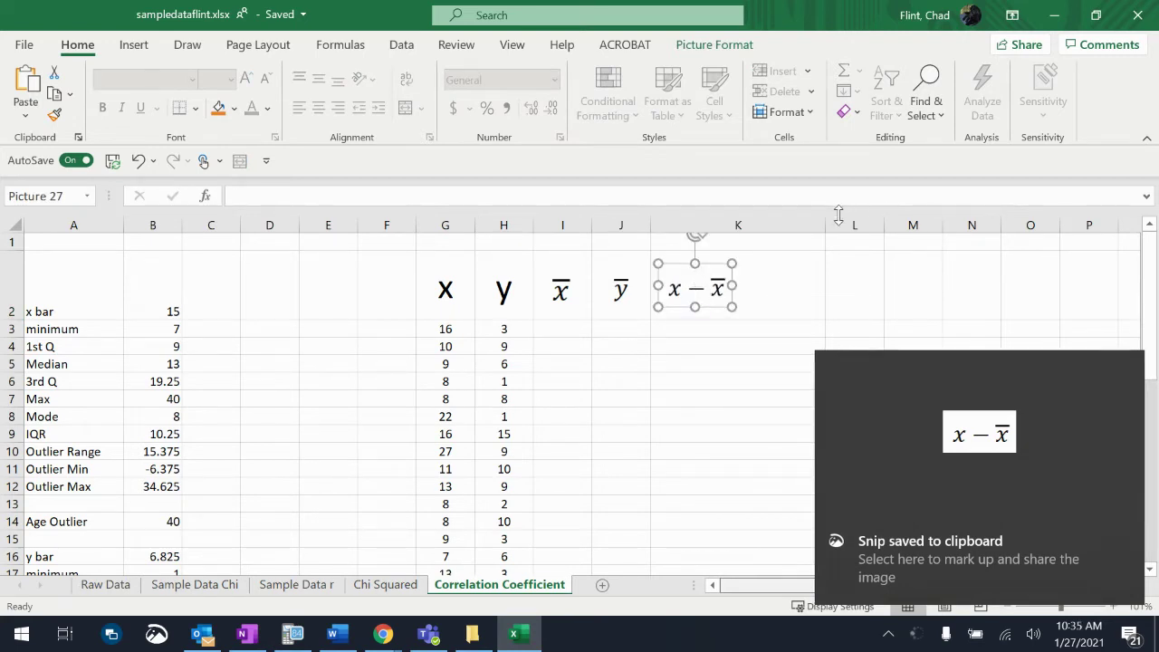
{"action": "left_click_drag", "start_coordinate": [825, 225], "coordinate": [883, 227]}
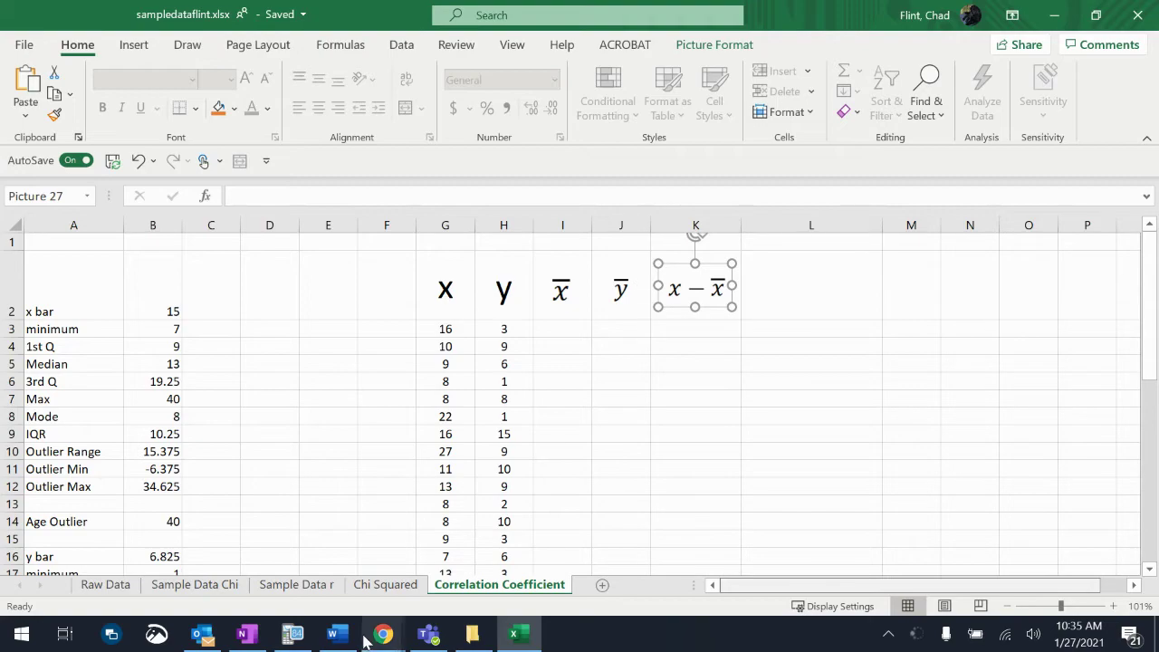
Step: Snip the y − ȳ expression from OneNote, position it in cell L2 in Excel, and adjust the widths of columns L and M
{"action": "left_click", "coordinate": [246, 634]}
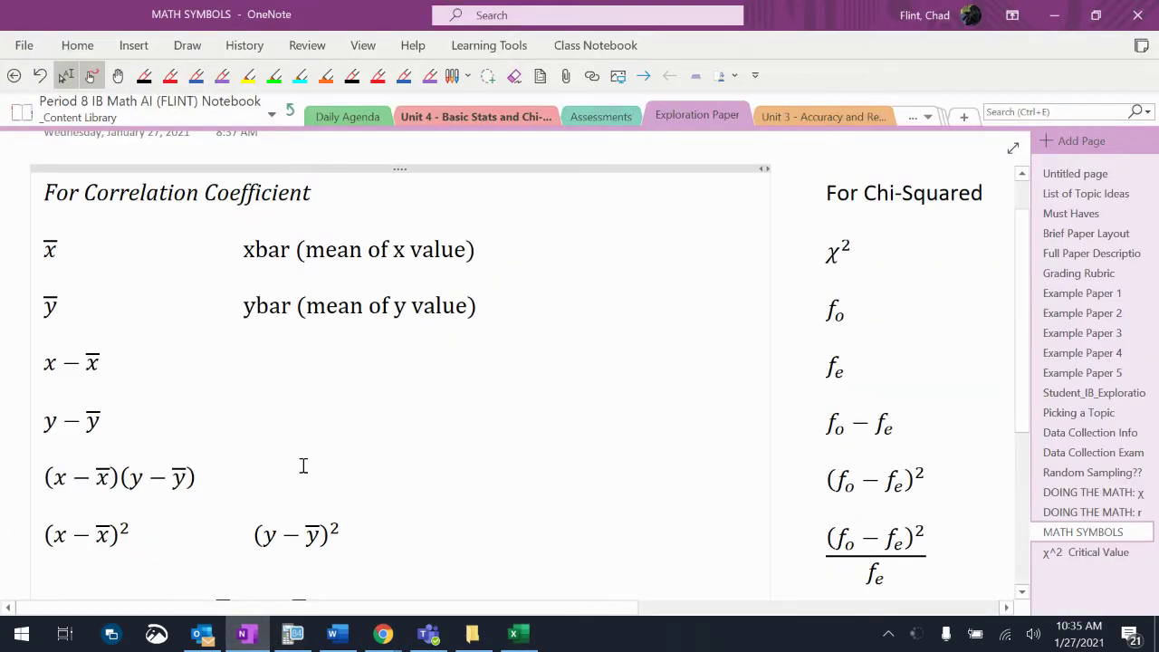
{"action": "key", "text": "super+shift+s"}
{"action": "left_click_drag", "start_coordinate": [30, 400], "coordinate": [105, 440]}
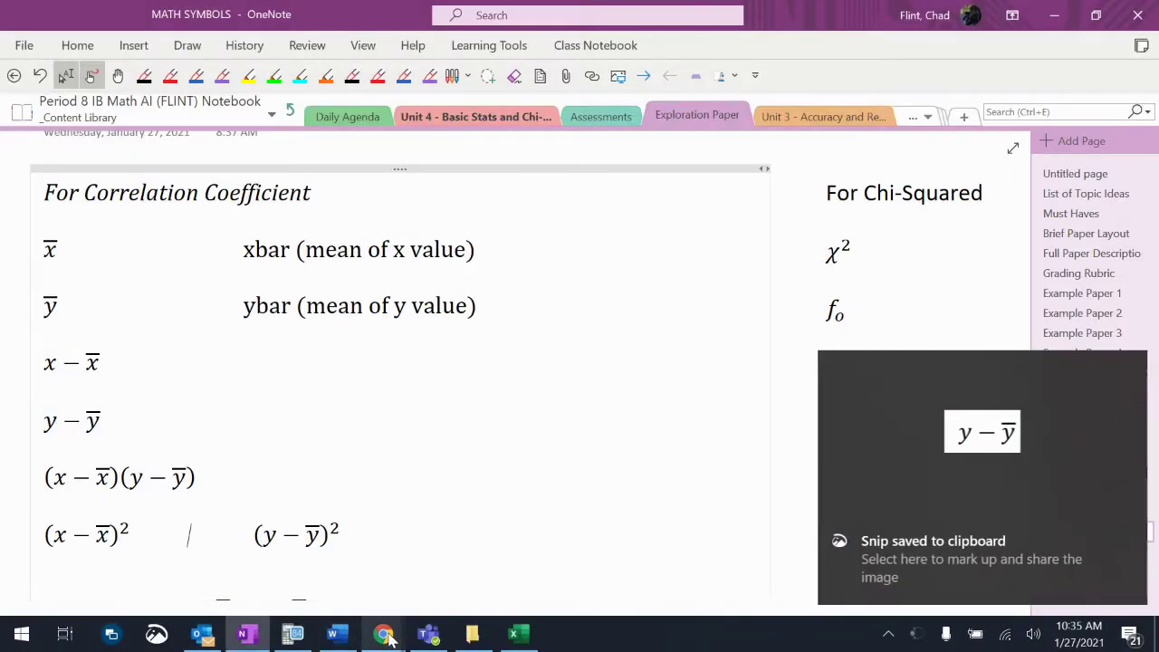
{"action": "left_click", "coordinate": [518, 639]}
{"action": "left_click", "coordinate": [785, 286]}
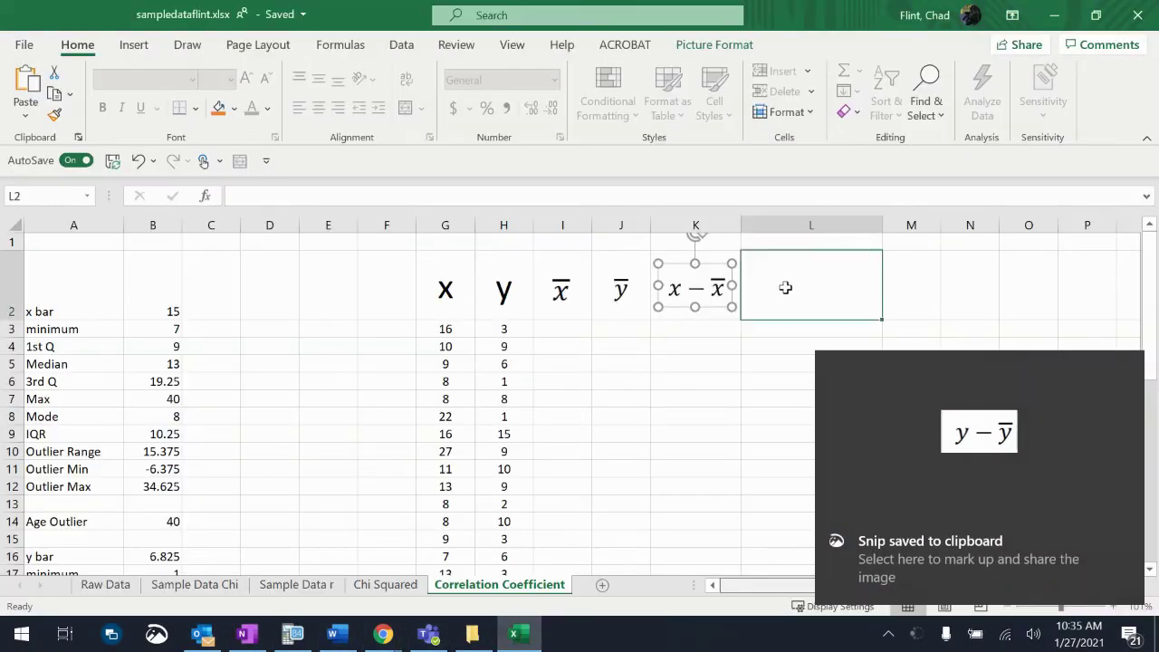
{"action": "key", "text": "ctrl+v"}
{"action": "left_click_drag", "start_coordinate": [781, 268], "coordinate": [784, 285]}
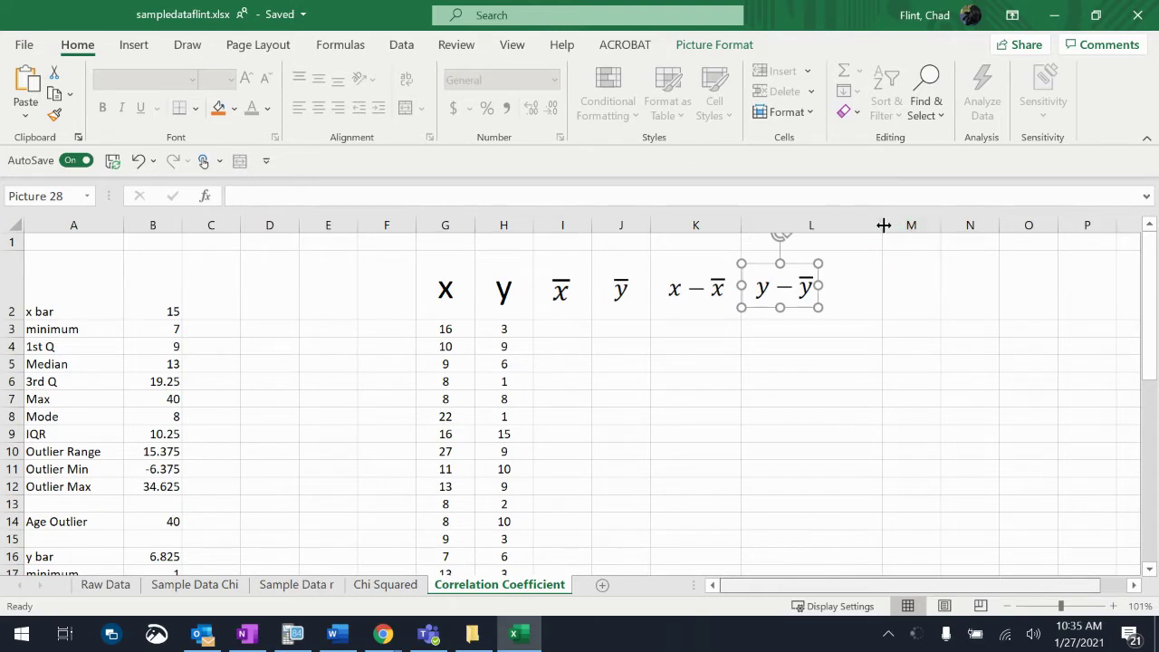
{"action": "left_click_drag", "start_coordinate": [882, 226], "coordinate": [943, 227]}
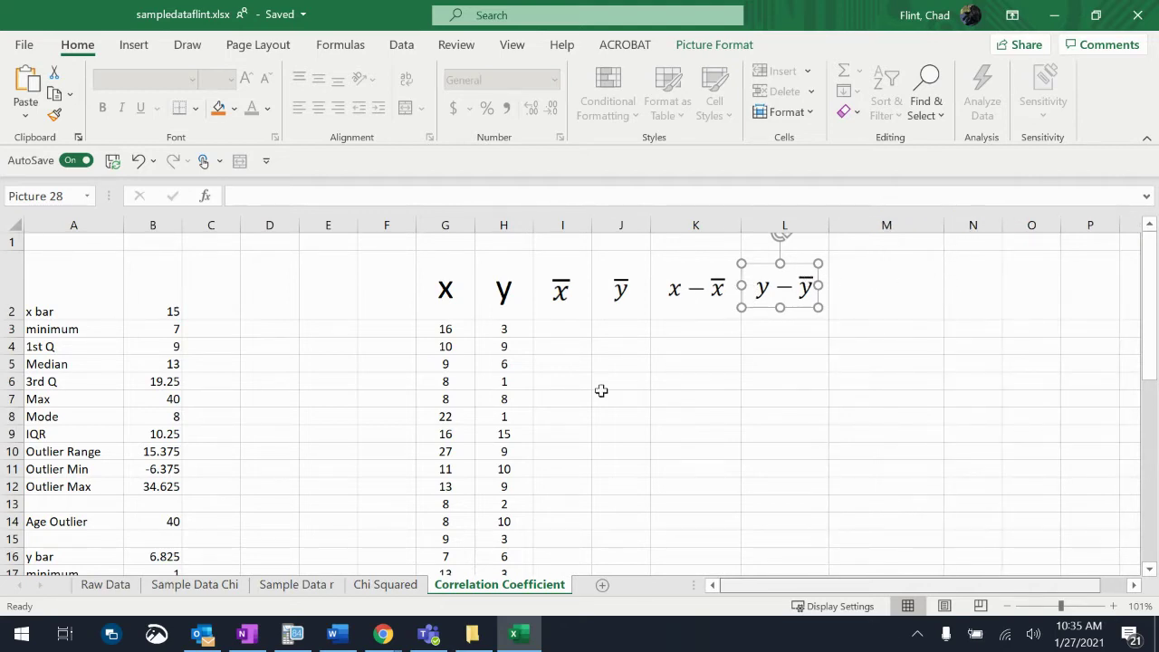
Step: Snip the (x − x̄)(y − ȳ) expression from OneNote, place it in cell M2 in Excel, and fit column M's width to it
{"action": "left_click", "coordinate": [246, 634]}
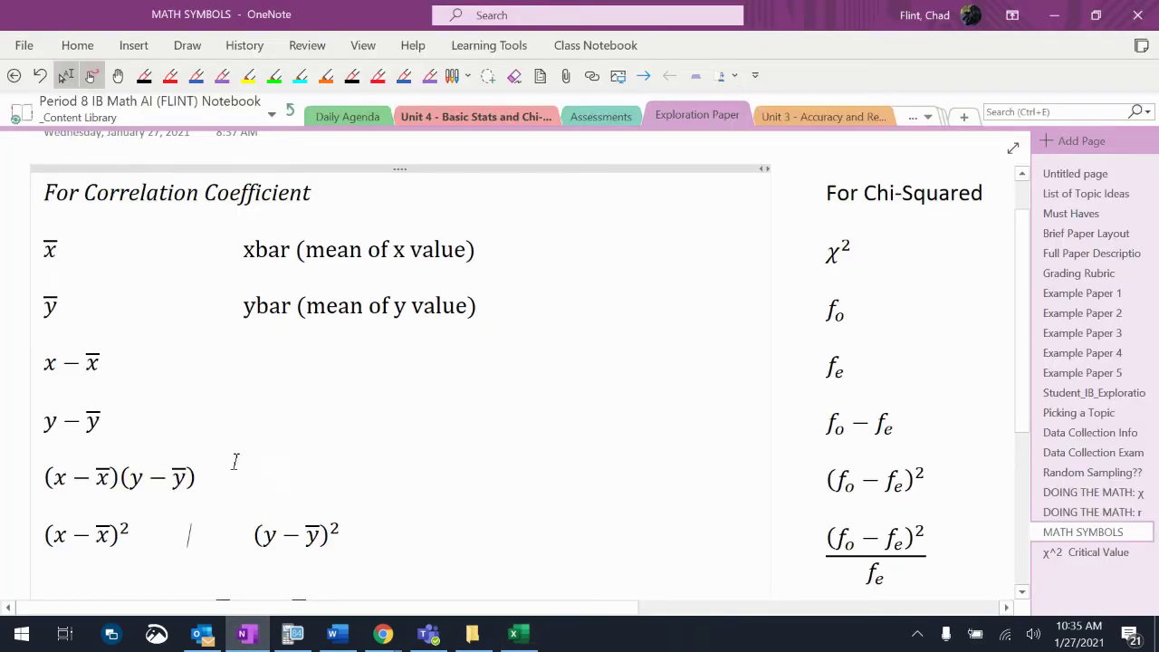
{"action": "scroll", "coordinate": [236, 462], "scroll_direction": "down", "scroll_amount": 3}
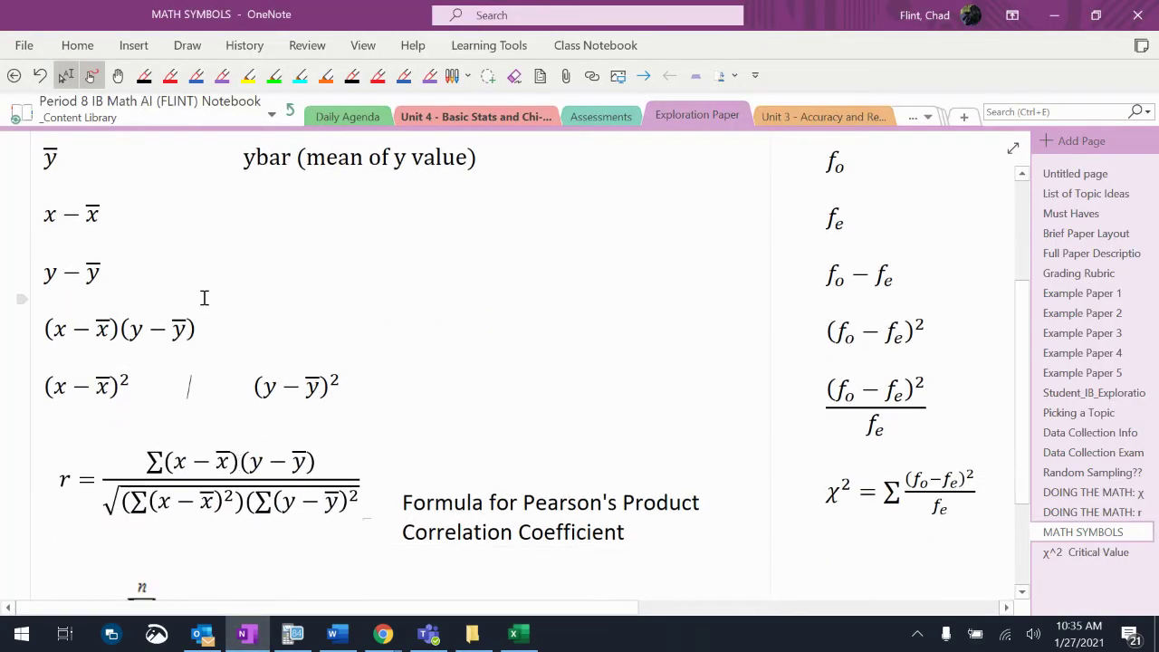
{"action": "key", "text": "super+shift+s"}
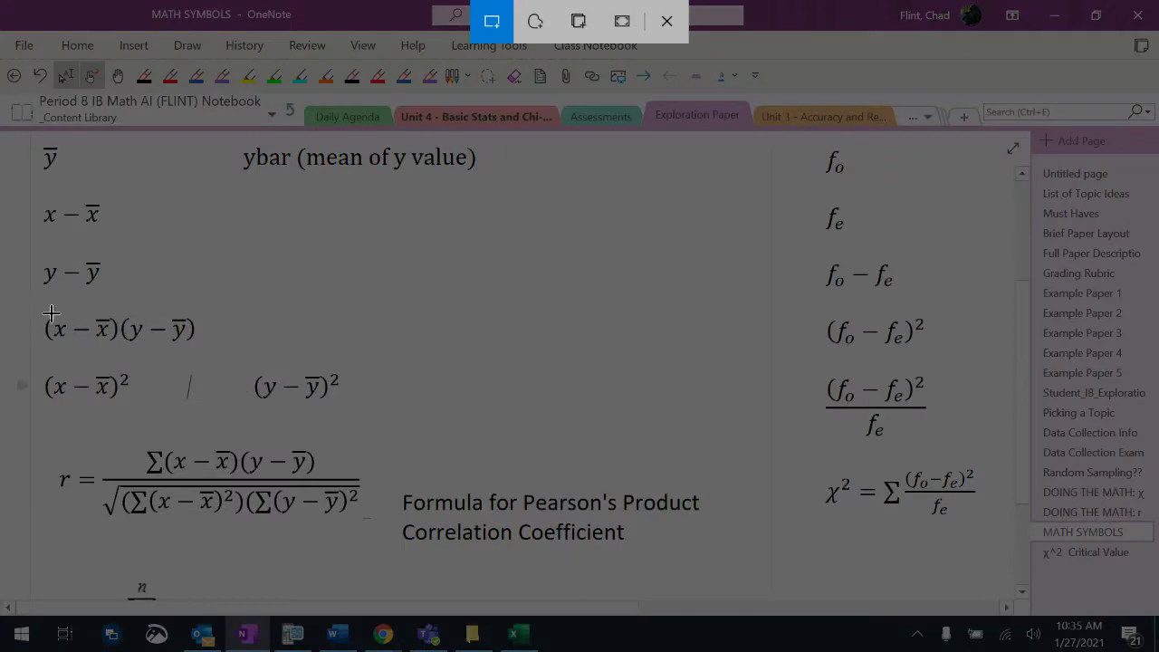
{"action": "left_click_drag", "start_coordinate": [35, 307], "coordinate": [201, 347]}
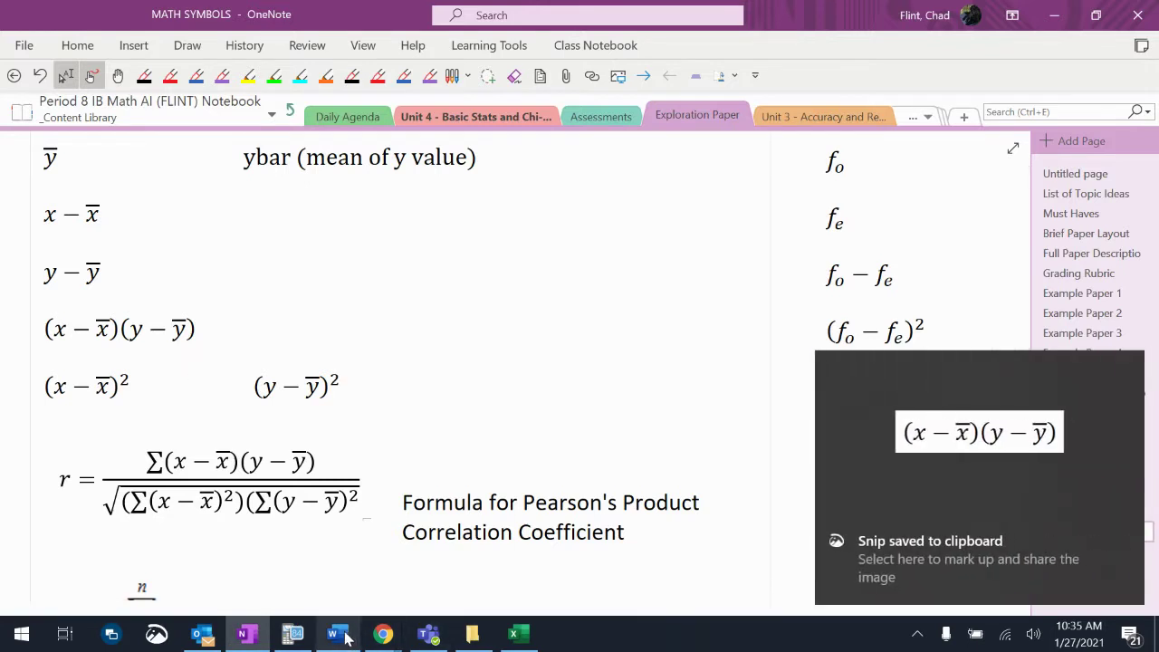
{"action": "left_click", "coordinate": [513, 634]}
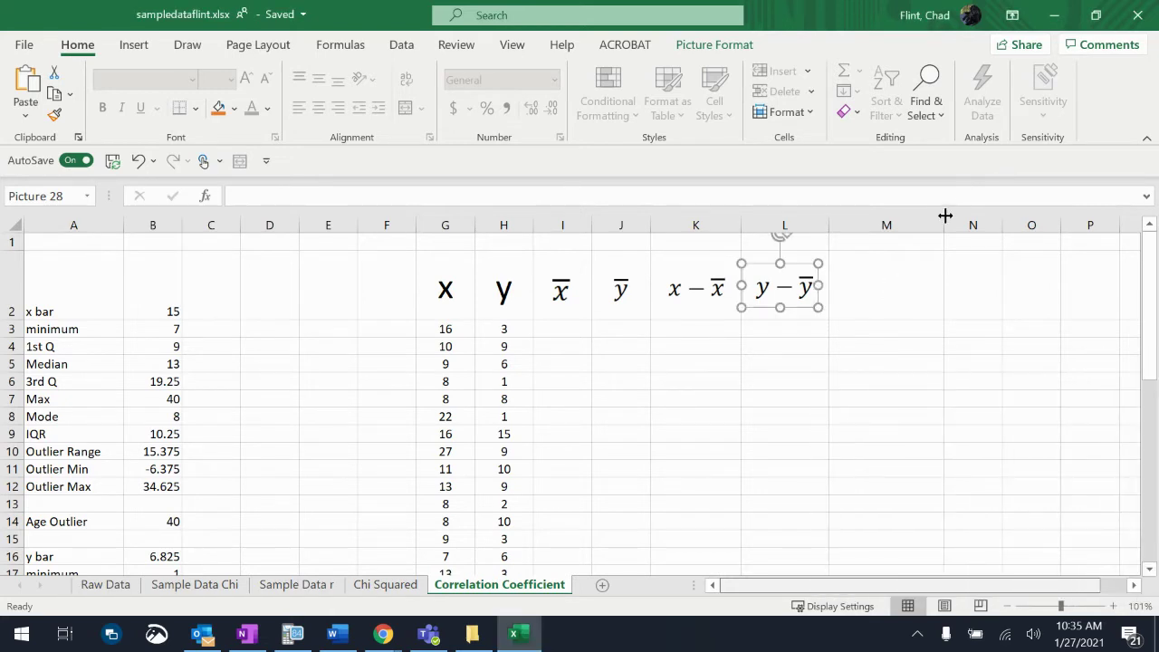
{"action": "left_click_drag", "start_coordinate": [944, 216], "coordinate": [1036, 221]}
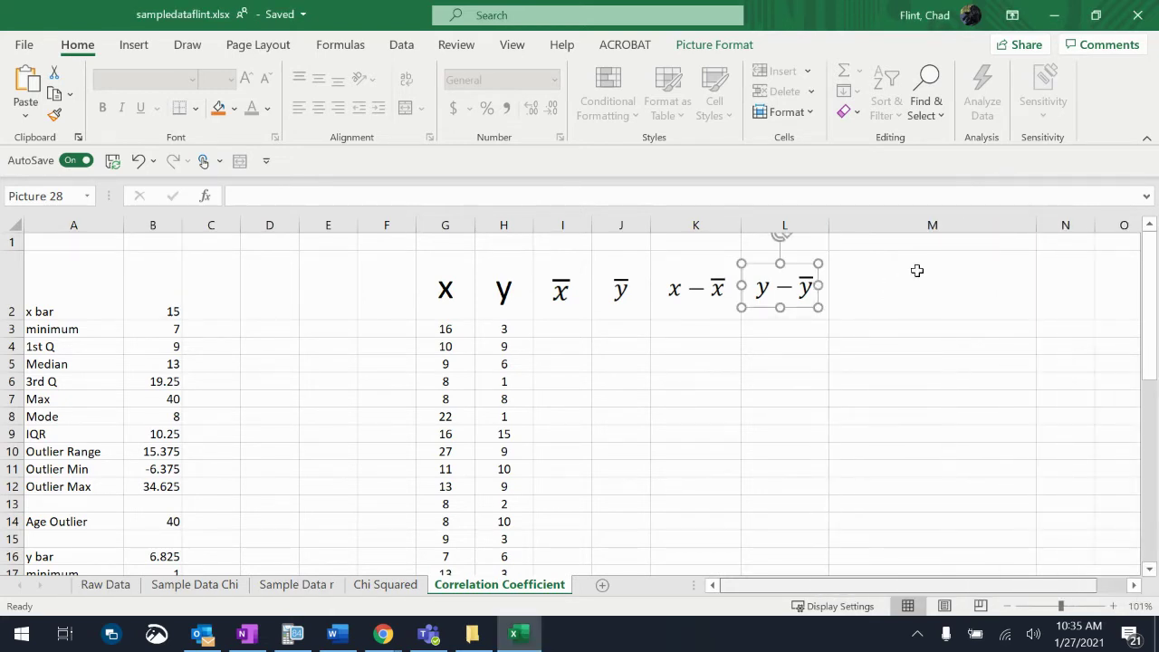
{"action": "left_click", "coordinate": [916, 270]}
{"action": "key", "text": "ctrl+v"}
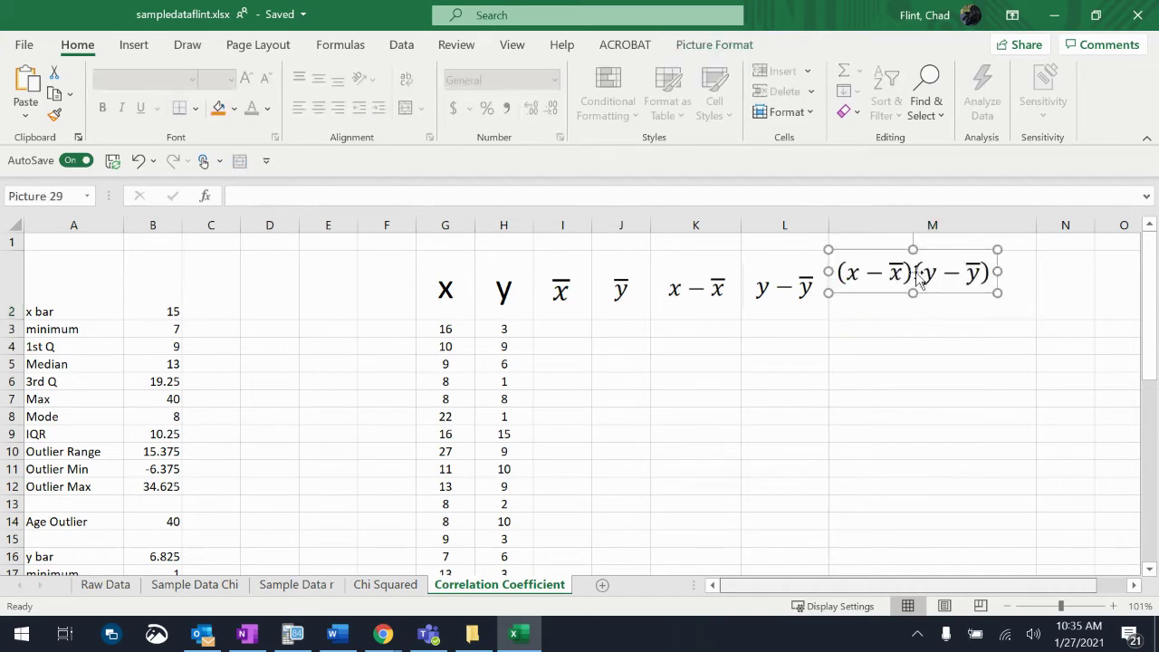
{"action": "left_click_drag", "start_coordinate": [917, 271], "coordinate": [916, 284]}
{"action": "left_click_drag", "start_coordinate": [1031, 228], "coordinate": [1004, 233]}
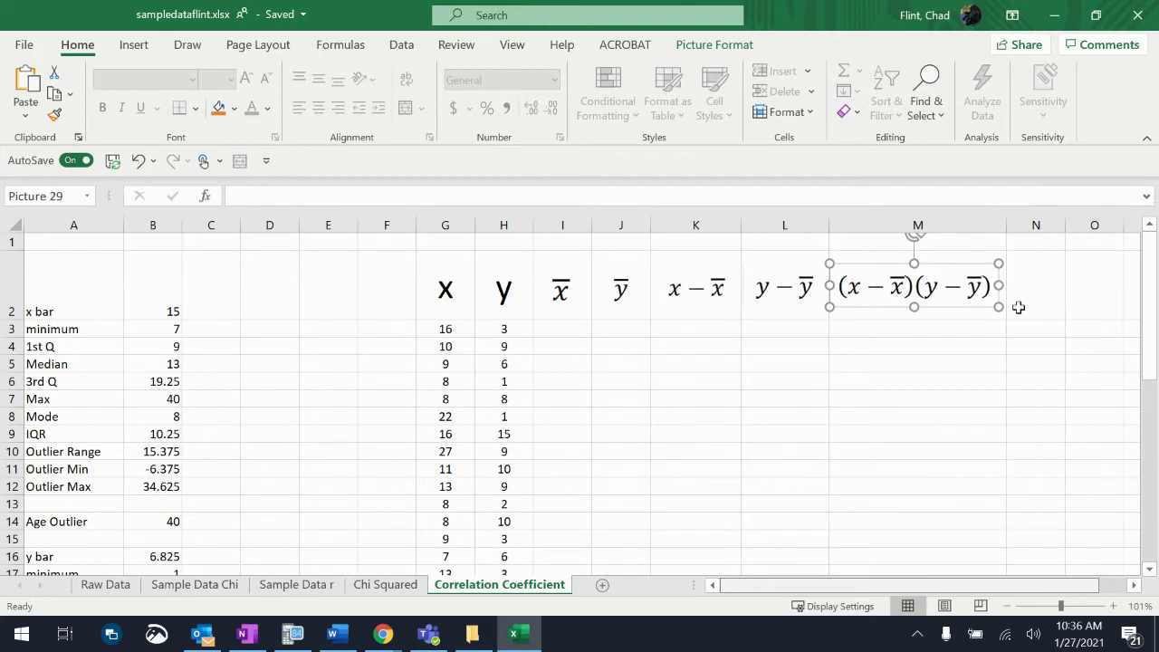
Step: Snip the (x − x̄)² expression from OneNote, place it in cell N2 in Excel, and adjust the widths of columns N and O
{"action": "scroll", "coordinate": [1019, 308], "scroll_direction": "right", "scroll_amount": 3}
{"action": "left_click_drag", "start_coordinate": [784, 220], "coordinate": [895, 220]}
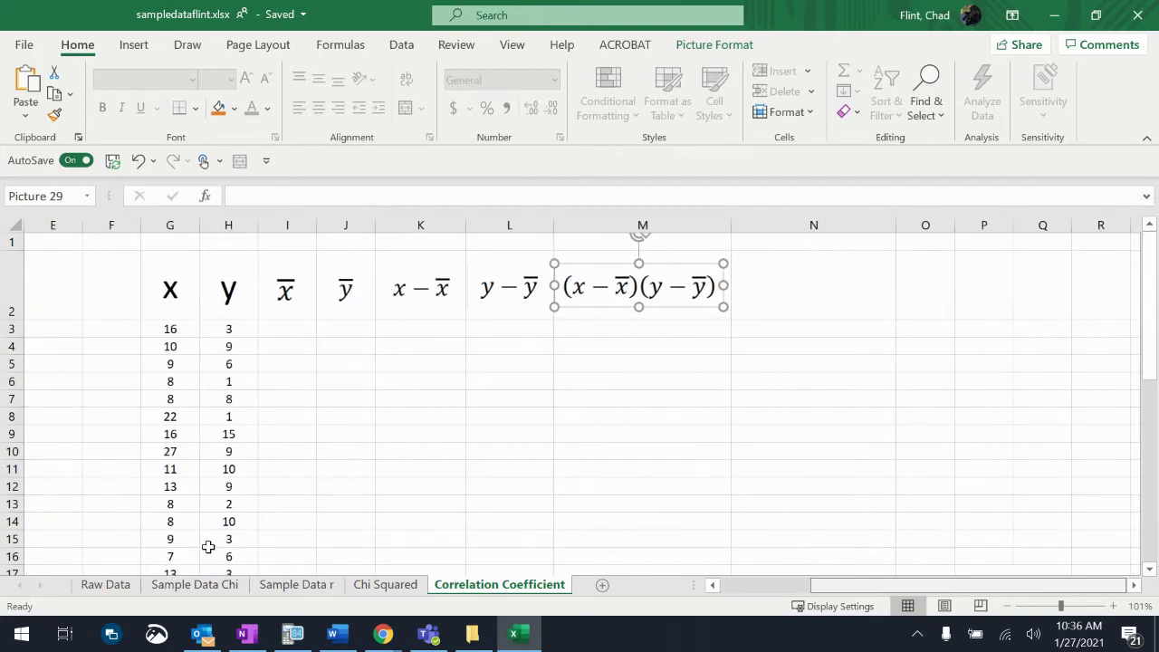
{"action": "left_click", "coordinate": [247, 634]}
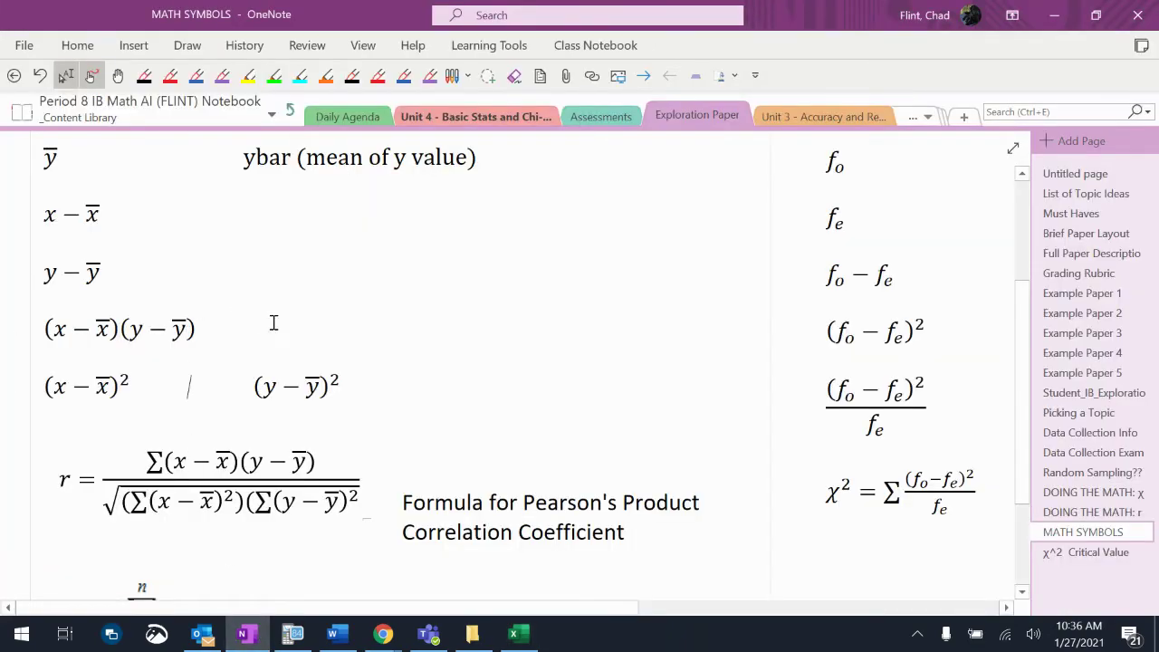
{"action": "key", "text": "super+shift+s"}
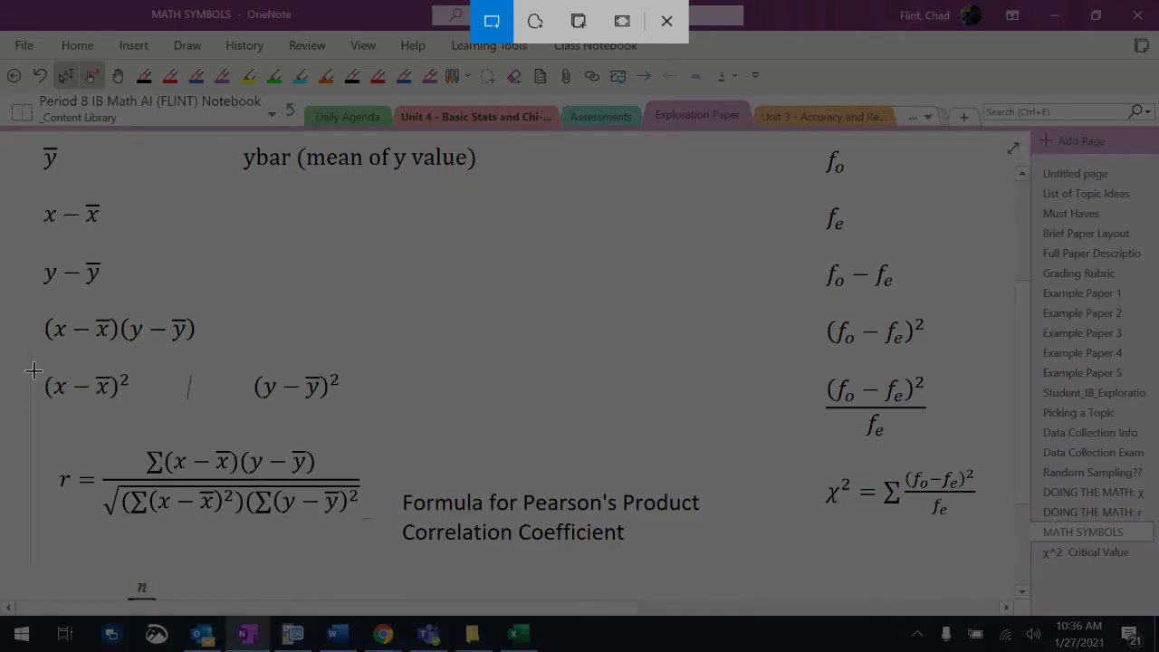
{"action": "left_click_drag", "start_coordinate": [33, 365], "coordinate": [133, 403]}
{"action": "left_click", "coordinate": [518, 634]}
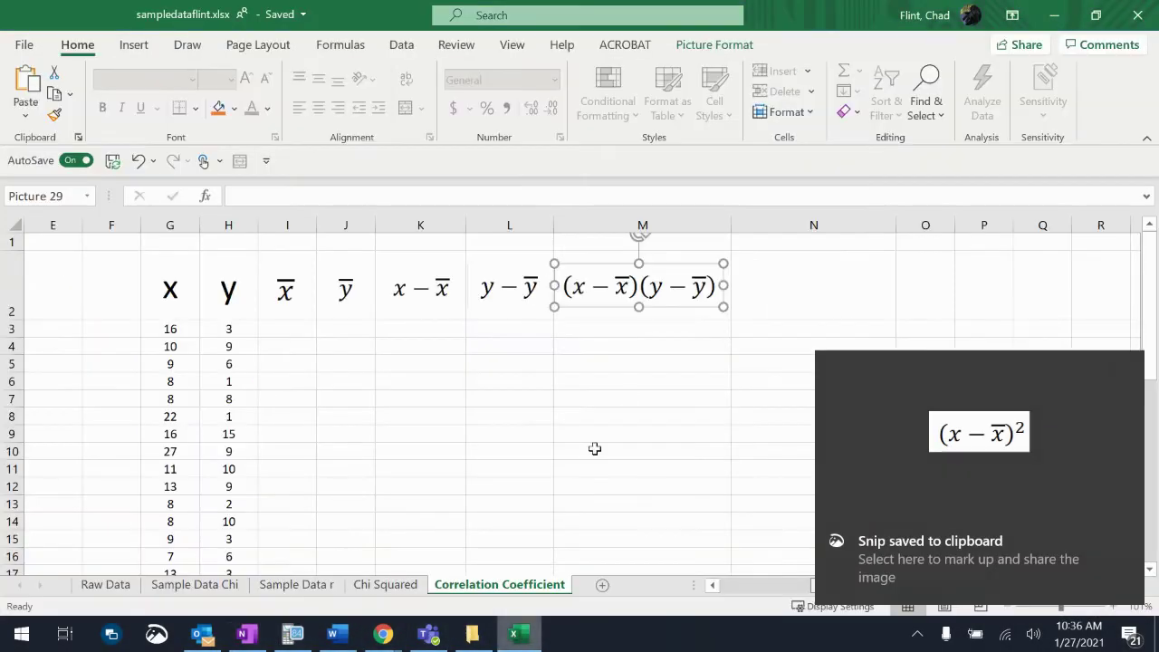
{"action": "left_click", "coordinate": [781, 269]}
{"action": "key", "text": "ctrl+v"}
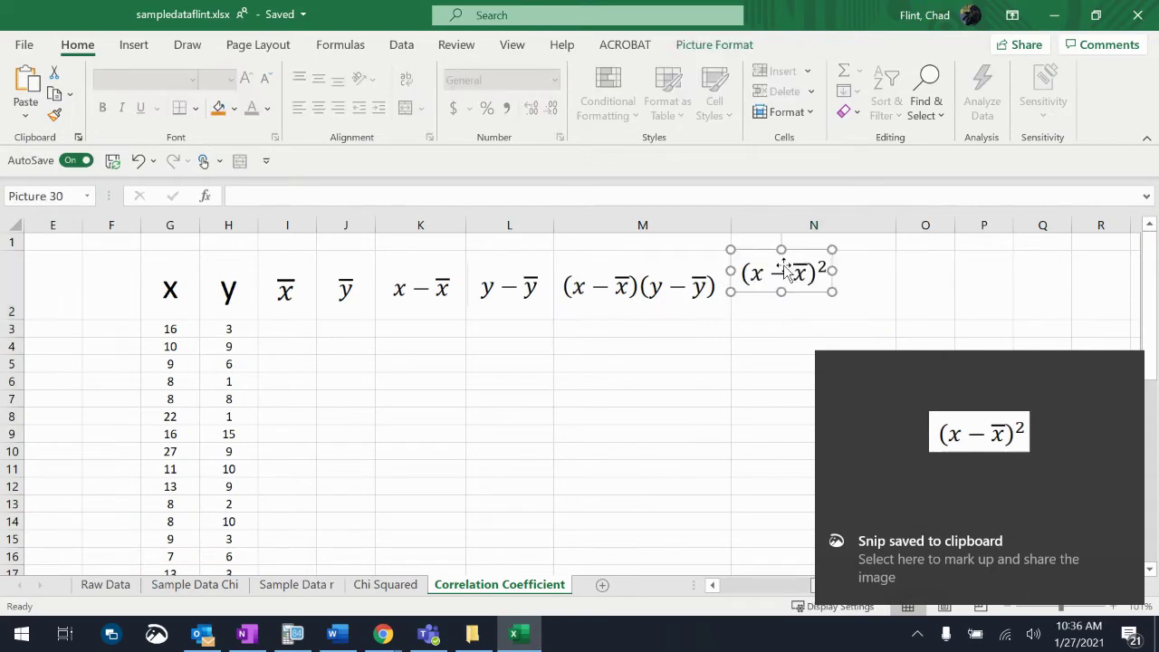
{"action": "left_click_drag", "start_coordinate": [781, 269], "coordinate": [786, 281]}
{"action": "left_click_drag", "start_coordinate": [897, 228], "coordinate": [987, 228]}
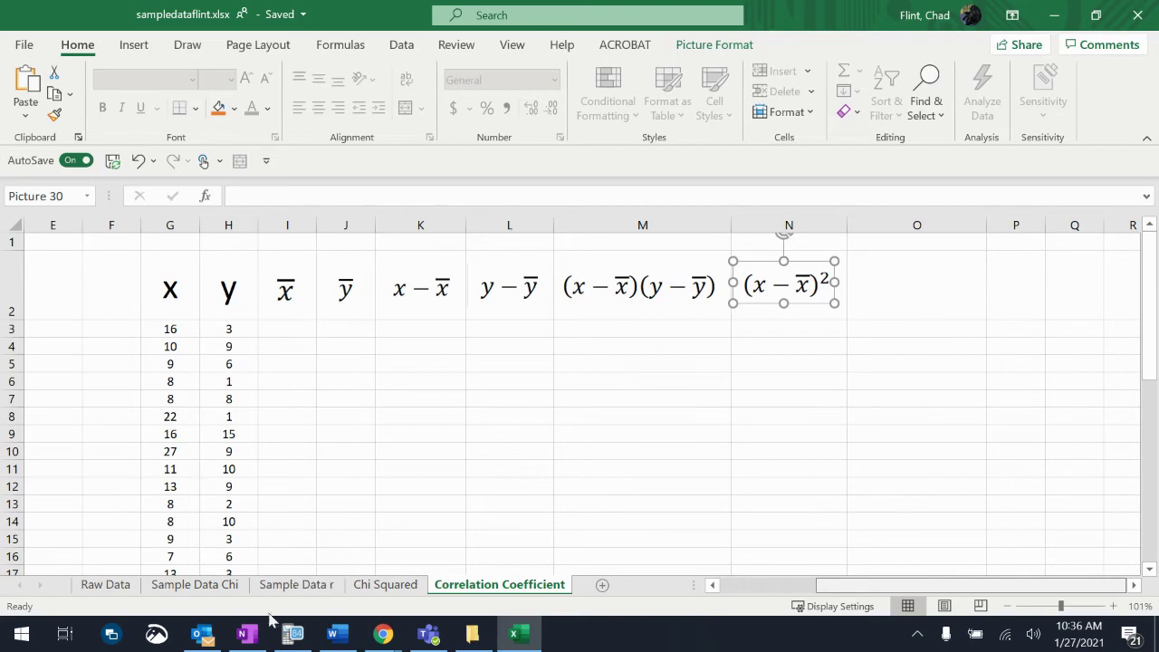
Step: Snip the (y − ȳ)² expression from OneNote, paste it at cell O2 in Excel, and position it within the cell
{"action": "left_click", "coordinate": [247, 633]}
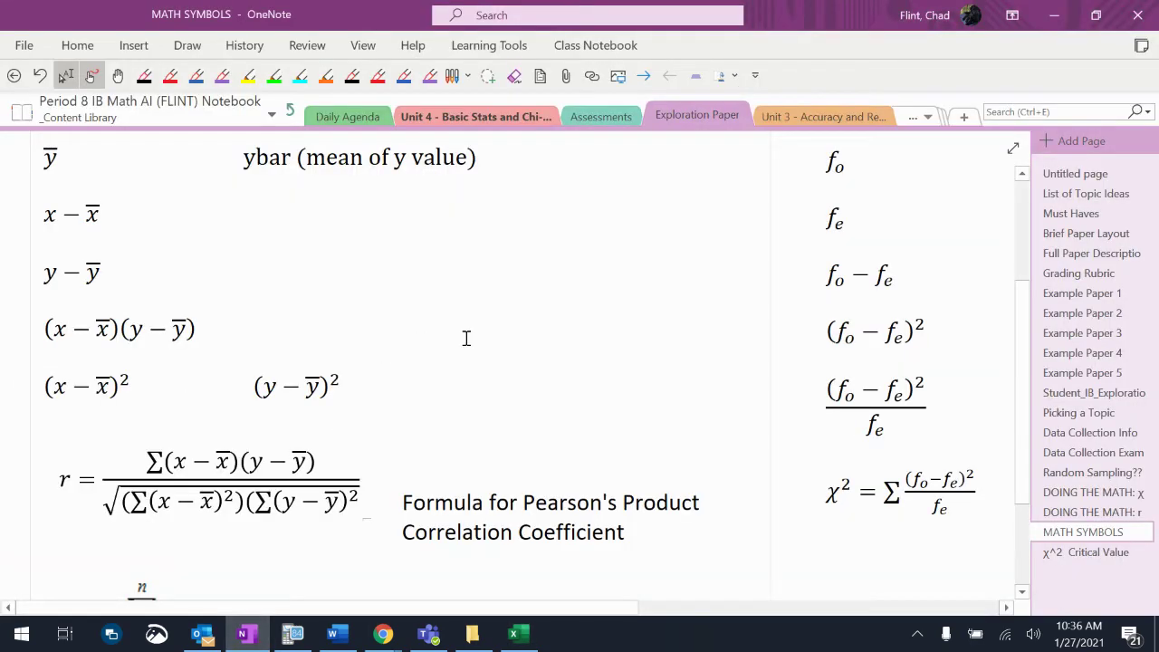
{"action": "key", "text": "super+shift+s"}
{"action": "left_click_drag", "start_coordinate": [246, 362], "coordinate": [341, 408]}
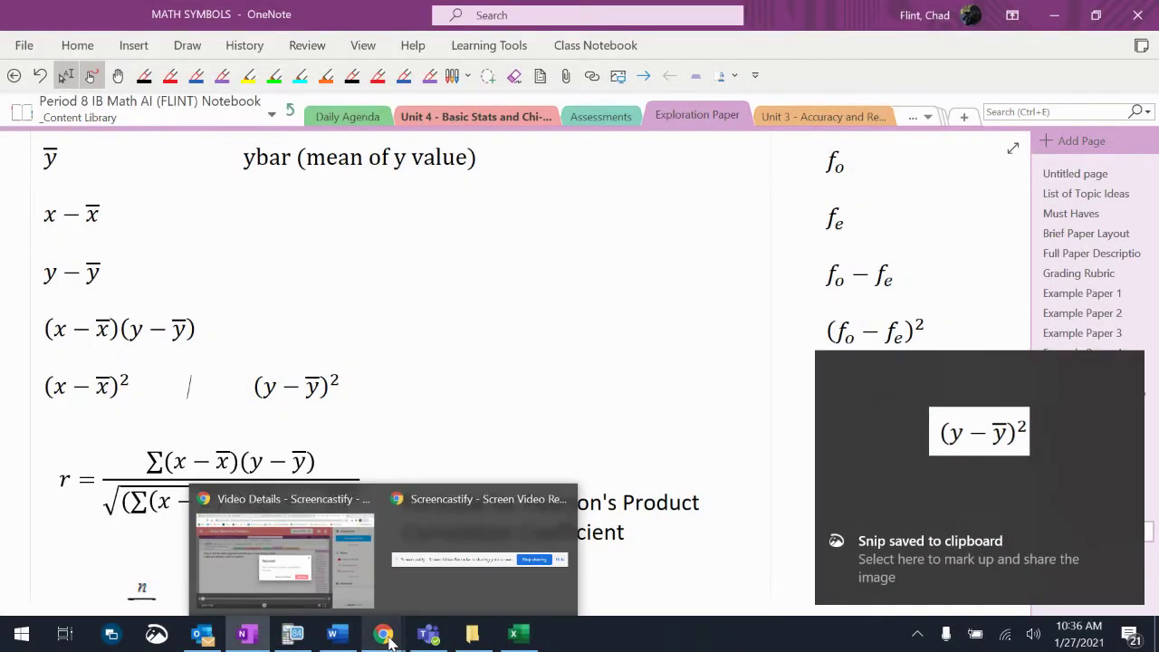
{"action": "left_click", "coordinate": [514, 633]}
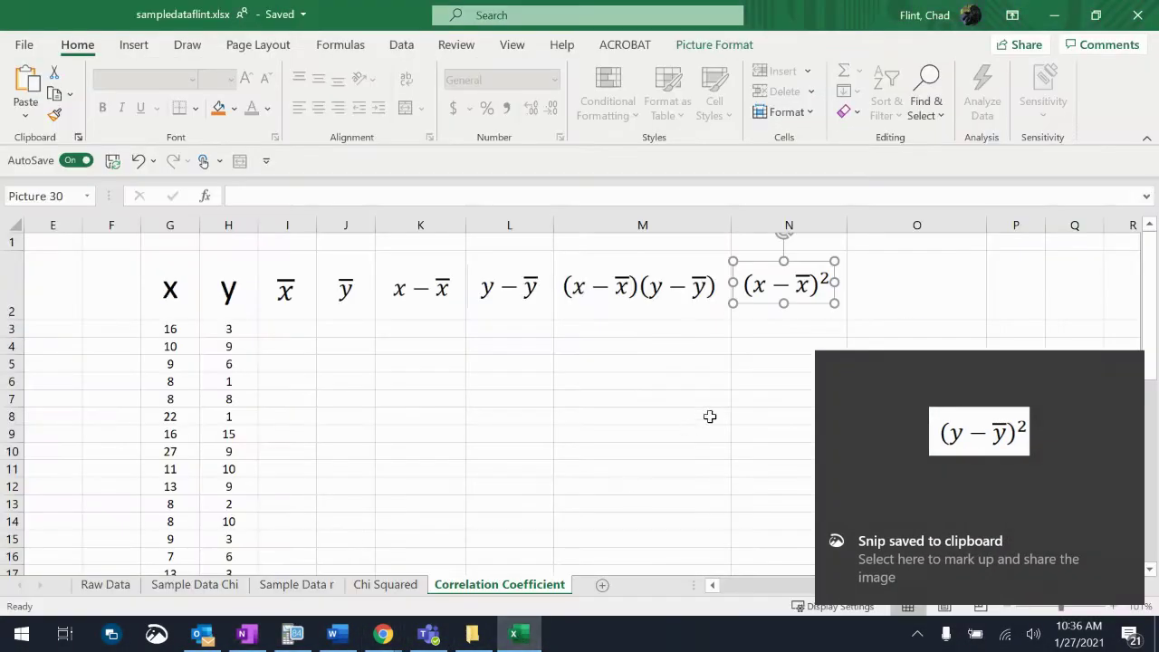
{"action": "left_click", "coordinate": [885, 297]}
{"action": "left_click", "coordinate": [913, 288]}
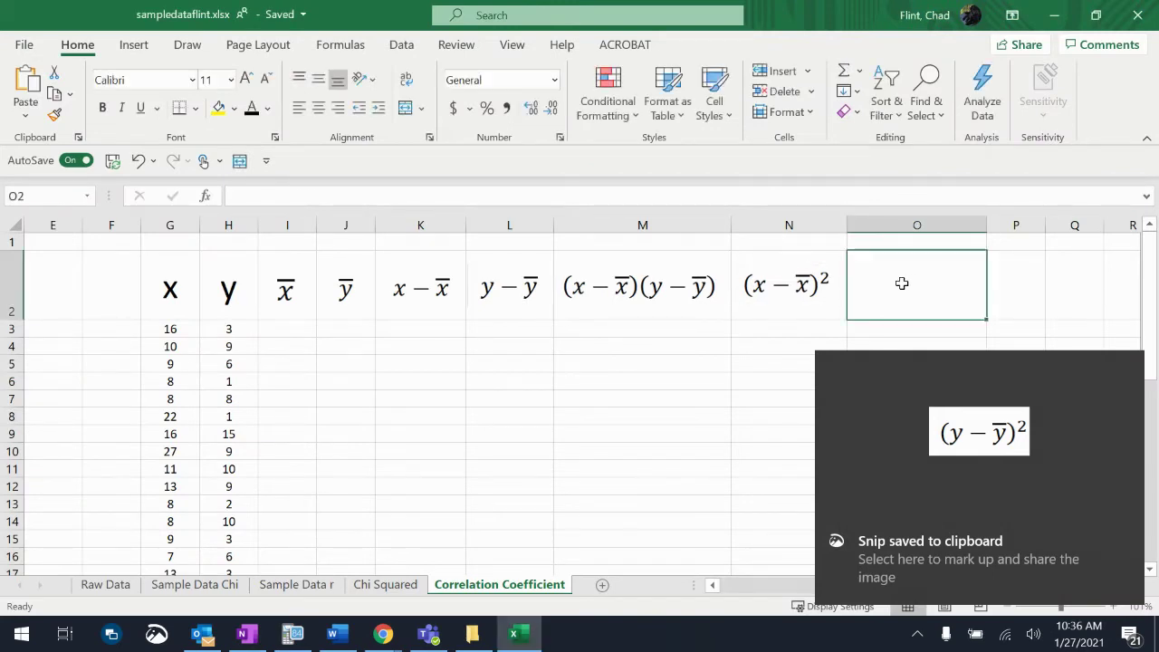
{"action": "key", "text": "ctrl+v"}
{"action": "left_click_drag", "start_coordinate": [906, 290], "coordinate": [906, 292]}
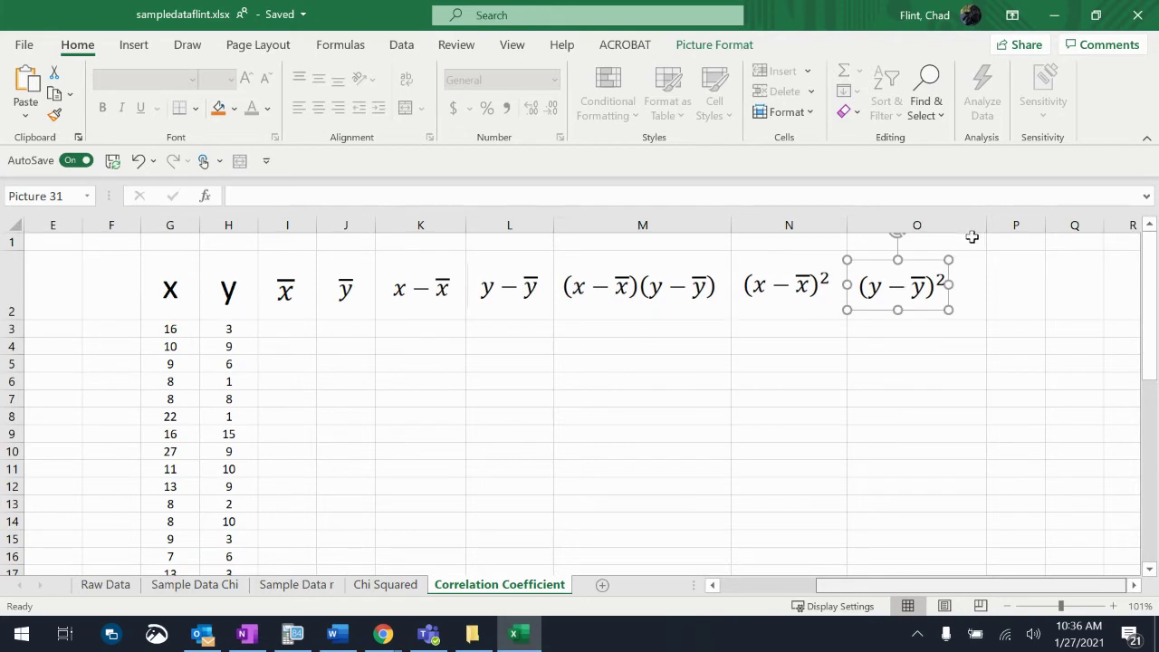
Step: Narrow column O to fit the (y − ȳ)² header expression
{"action": "left_click_drag", "start_coordinate": [986, 227], "coordinate": [957, 236]}
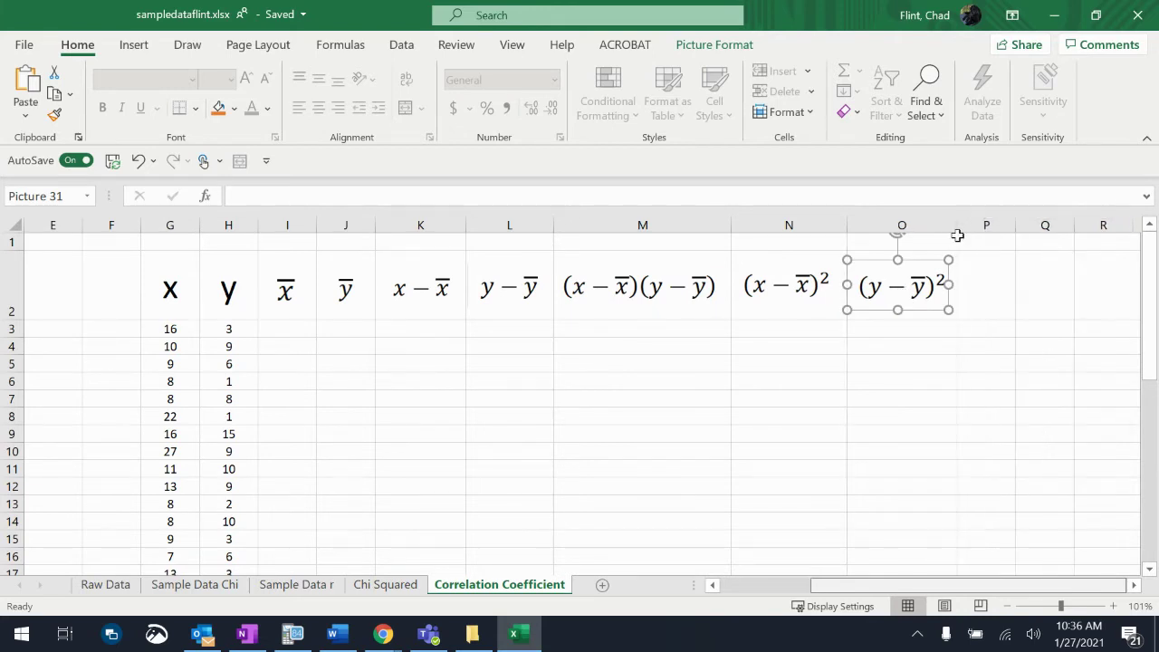
{"action": "scroll", "coordinate": [581, 460], "scroll_direction": "down", "scroll_amount": 1}
{"action": "scroll", "coordinate": [583, 456], "scroll_direction": "up", "scroll_amount": 1}
{"action": "scroll", "coordinate": [585, 452], "scroll_direction": "down", "scroll_amount": 1}
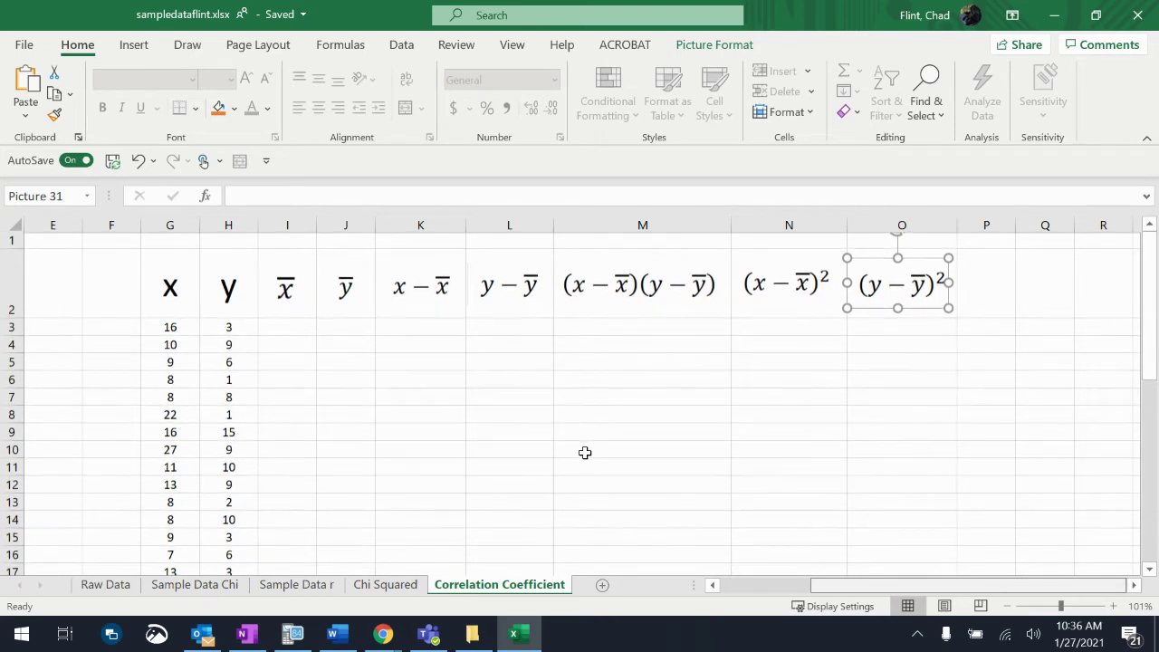
{"action": "scroll", "coordinate": [584, 453], "scroll_direction": "up", "scroll_amount": 1}
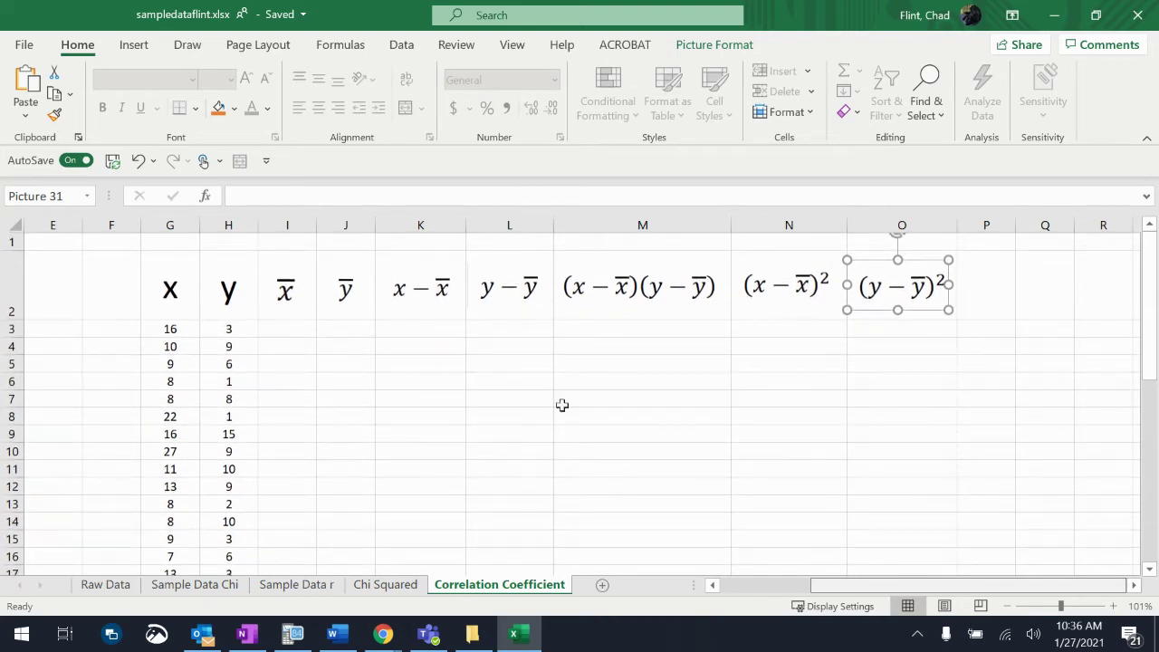
Step: Enter =$B$2 in cell I3 as an absolute reference to the x bar value
{"action": "left_click", "coordinate": [285, 327]}
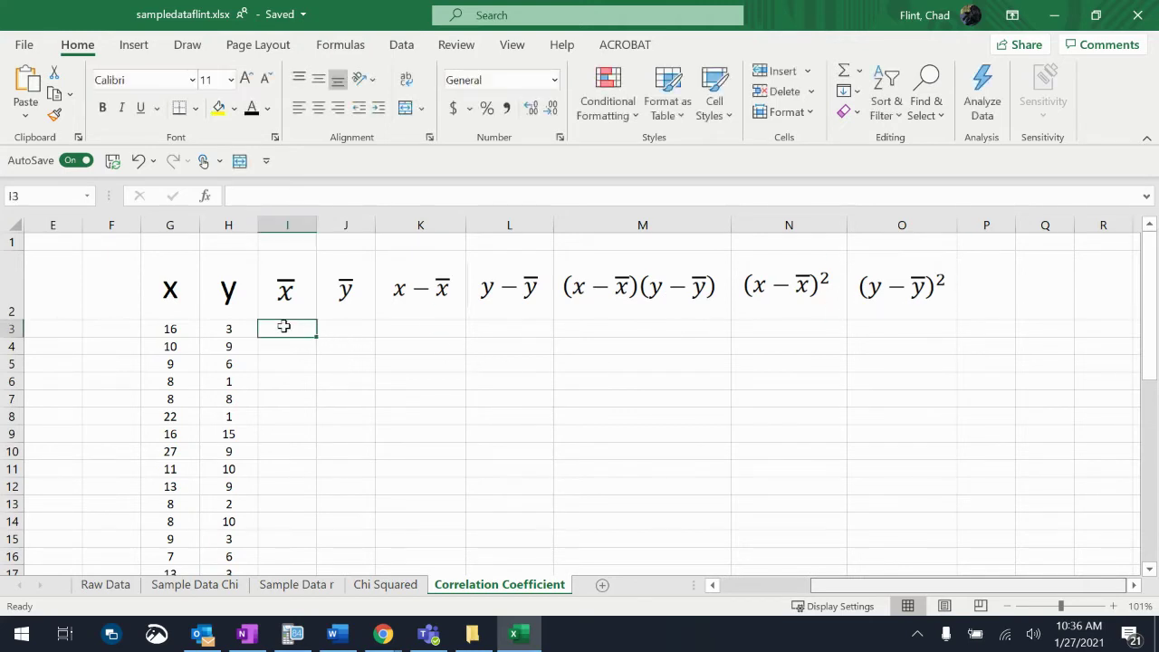
{"action": "type", "text": "="}
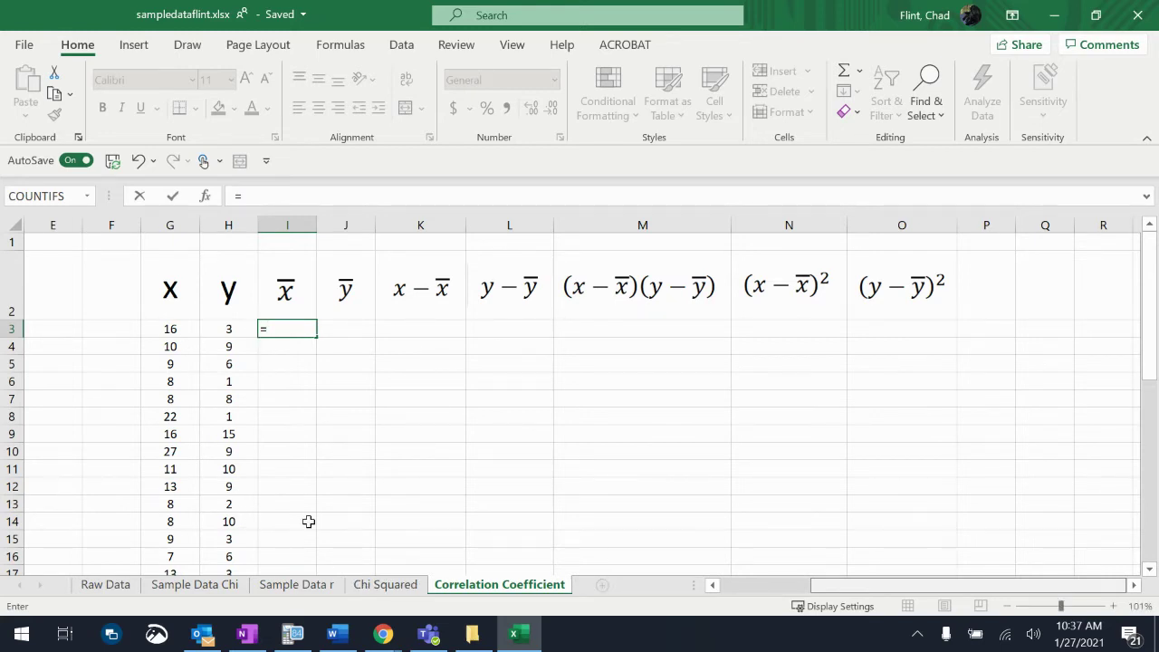
{"action": "scroll", "coordinate": [308, 521], "scroll_direction": "down", "scroll_amount": 3}
{"action": "scroll", "coordinate": [308, 521], "scroll_direction": "up", "scroll_amount": 3}
{"action": "scroll", "coordinate": [308, 521], "scroll_direction": "left", "scroll_amount": 2}
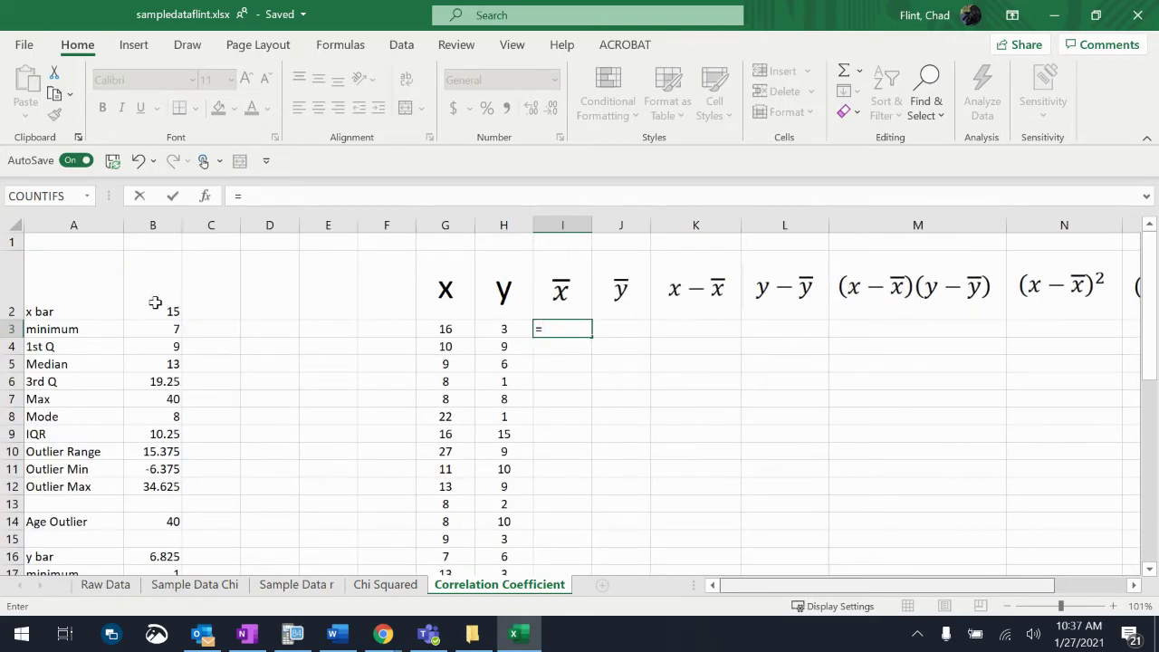
{"action": "left_click", "coordinate": [154, 302]}
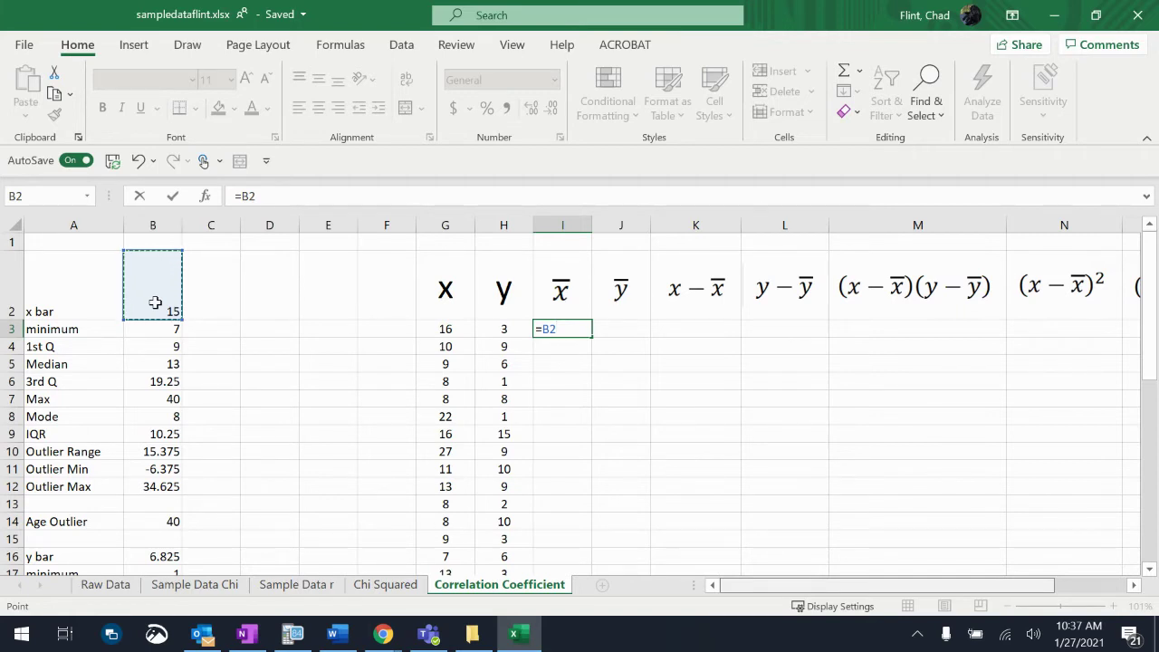
{"action": "key", "text": "F4"}
{"action": "key", "text": "Return"}
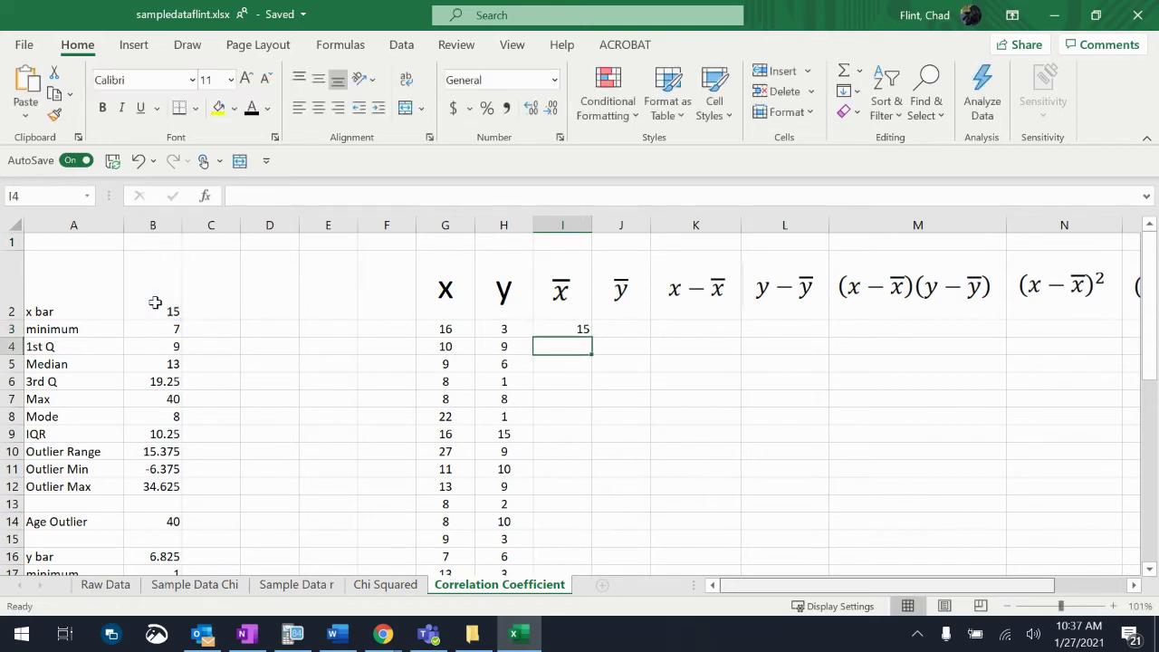
Step: Enter =$B$16 in cell J3 as an absolute reference to the y bar value
{"action": "left_click", "coordinate": [609, 327]}
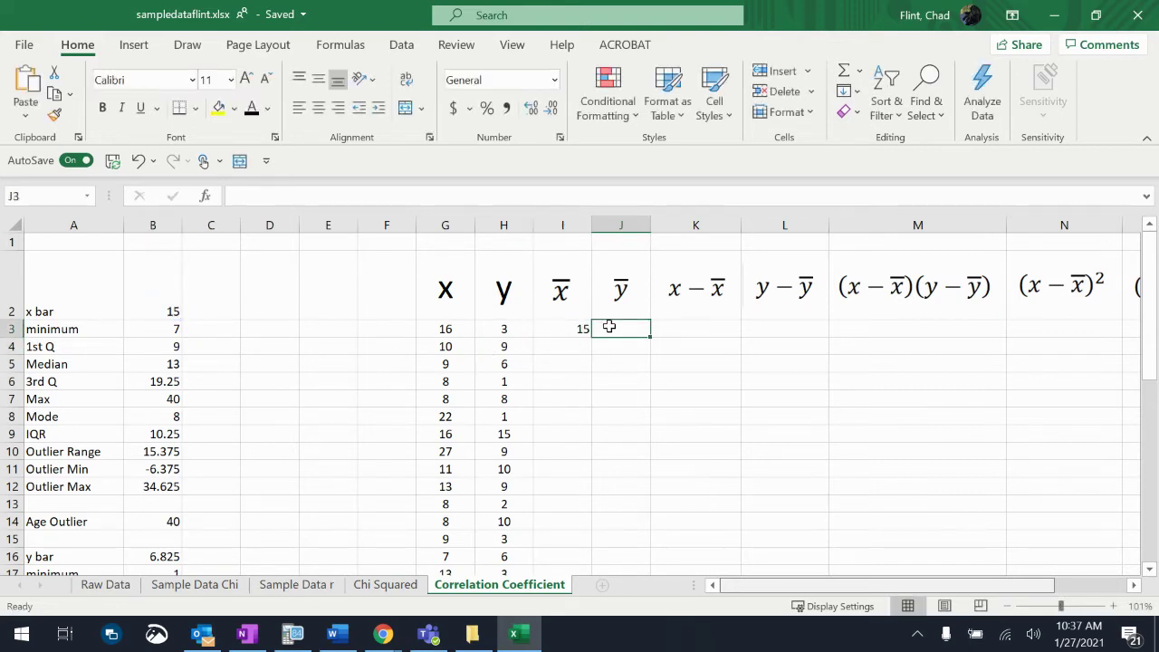
{"action": "type", "text": "="}
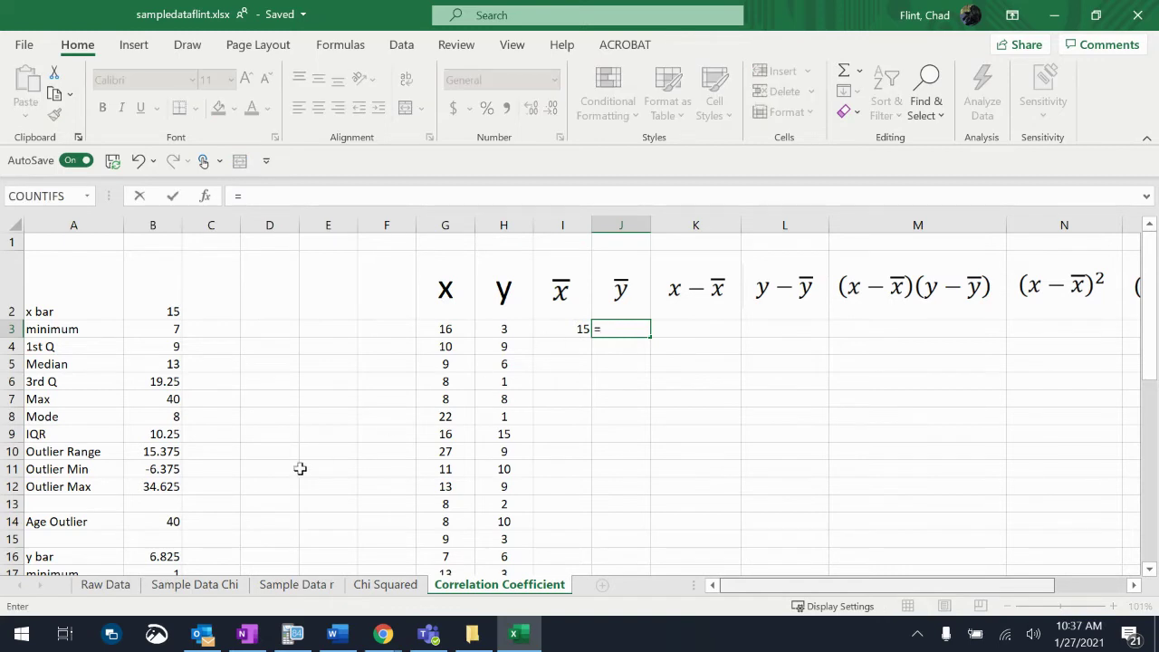
{"action": "left_click", "coordinate": [153, 555]}
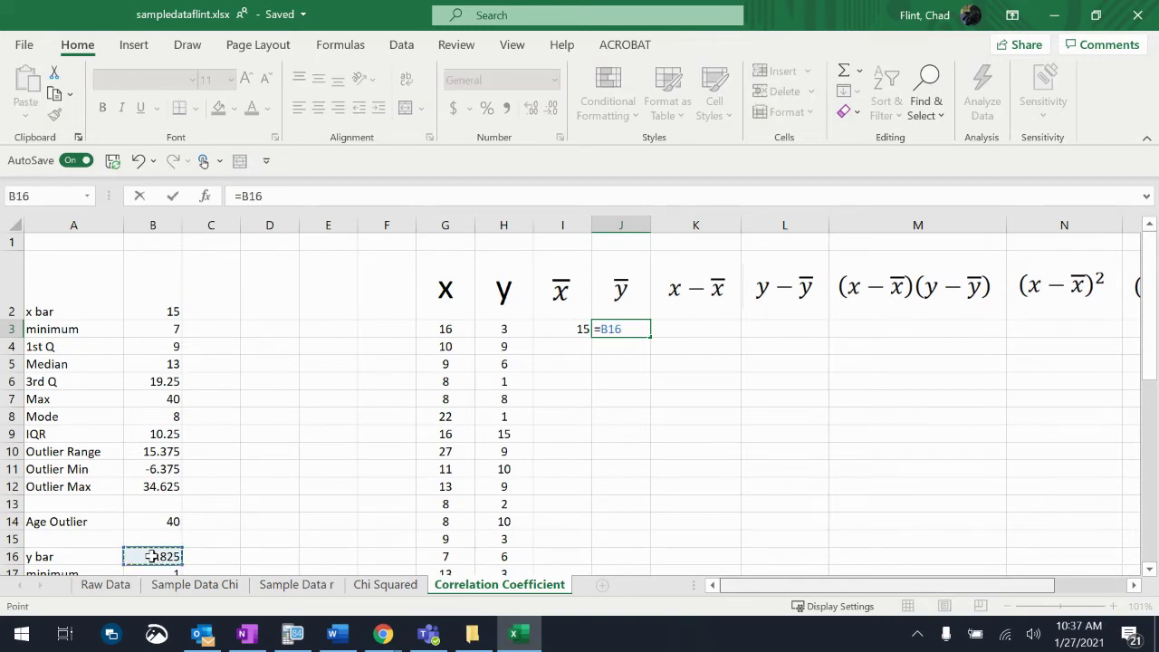
{"action": "key", "text": "F4"}
{"action": "key", "text": "Return"}
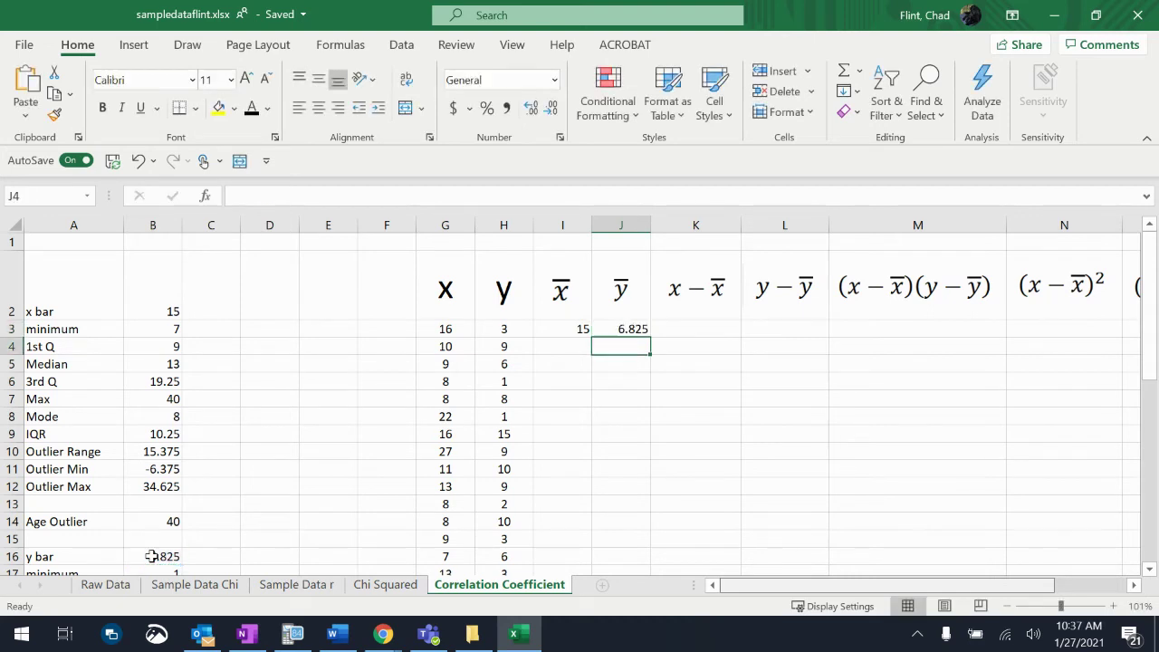
Step: Try filling the x̄ formula from I3 down to I7 and undo the fill
{"action": "left_click", "coordinate": [579, 327]}
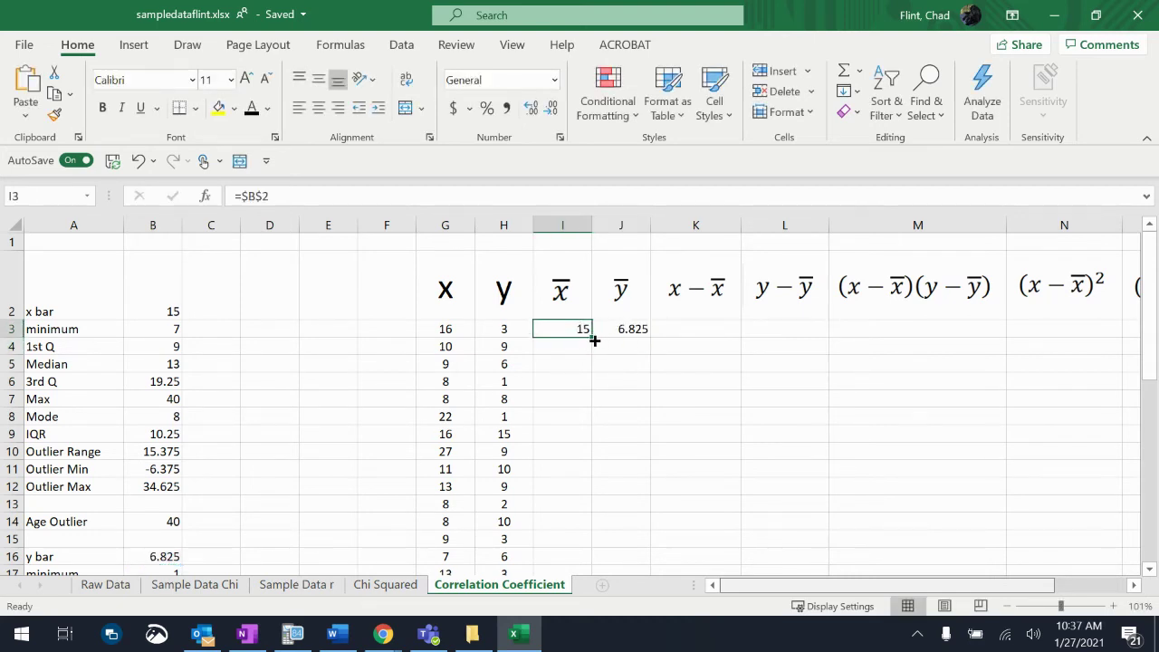
{"action": "left_click_drag", "start_coordinate": [593, 338], "coordinate": [586, 399]}
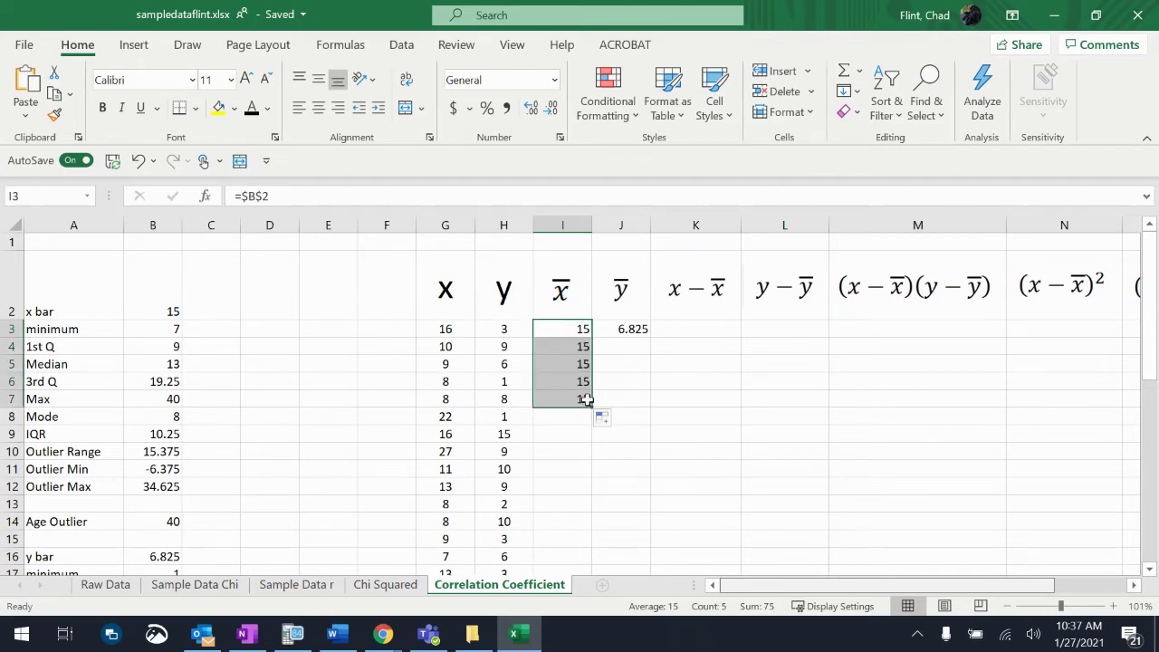
{"action": "key", "text": "ctrl+z"}
Step: Enter the formula =G3-I3 in cell K3 to calculate x − x̄ for the first data row
{"action": "left_click", "coordinate": [693, 331]}
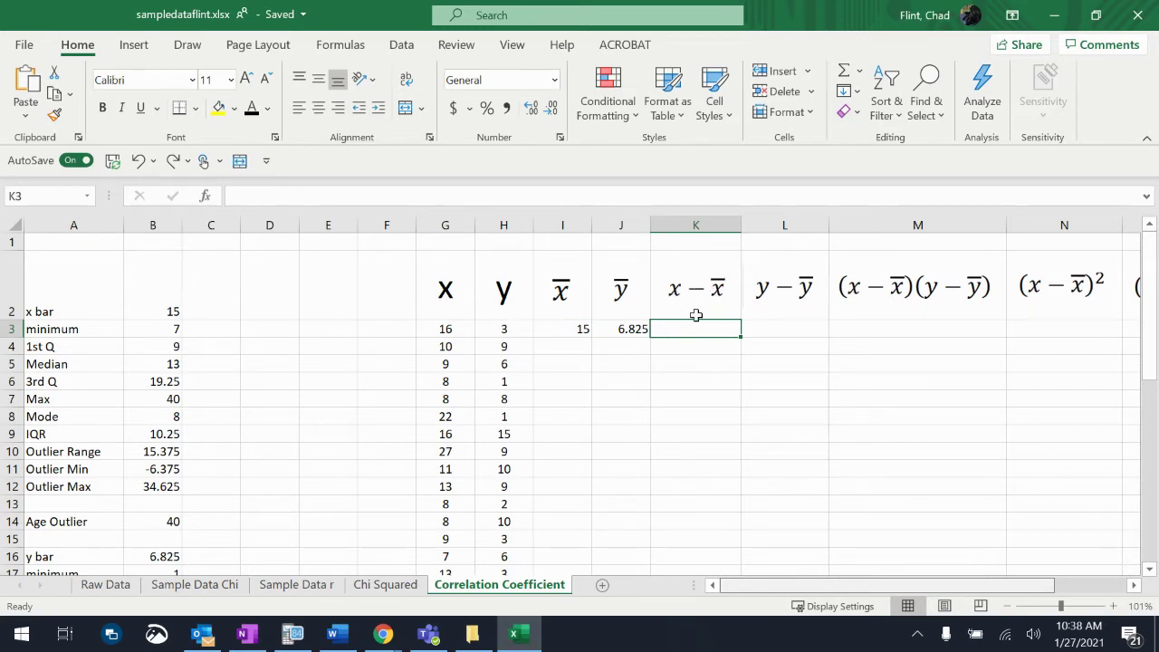
{"action": "type", "text": "="}
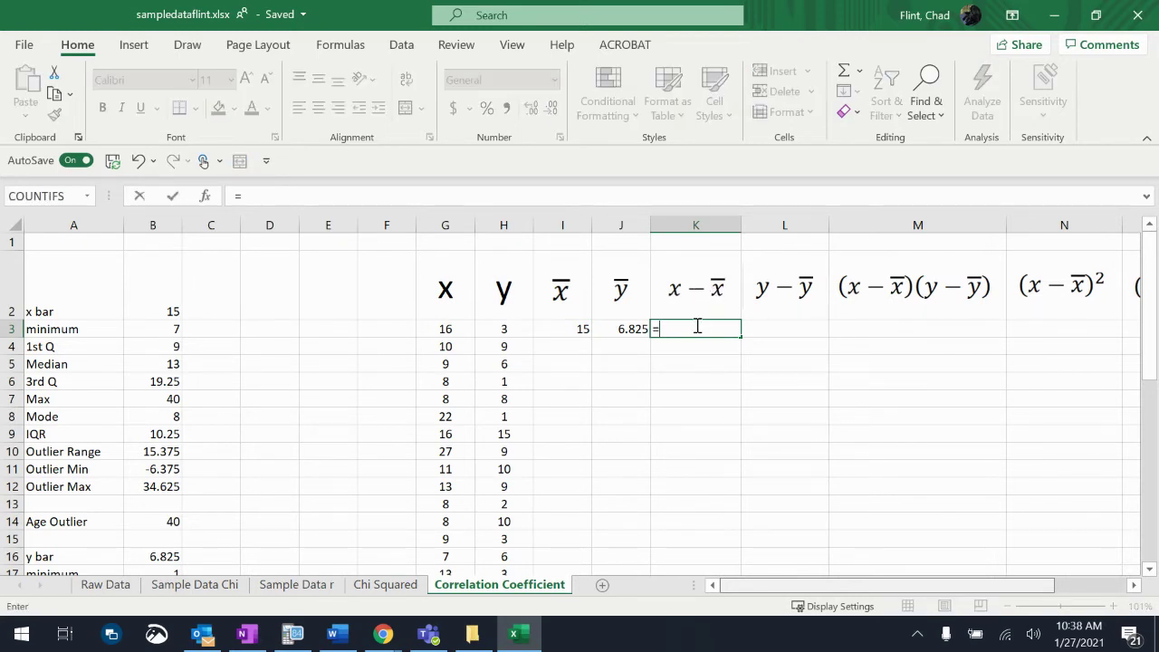
{"action": "left_click", "coordinate": [445, 330]}
{"action": "type", "text": "-"}
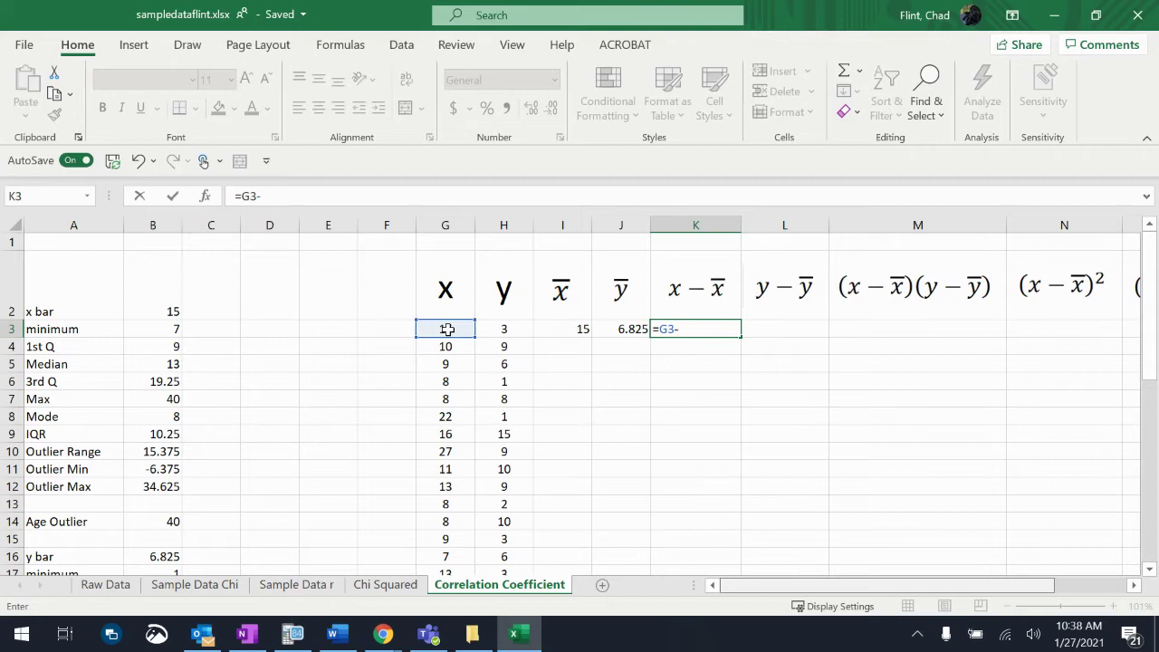
{"action": "left_click", "coordinate": [563, 332]}
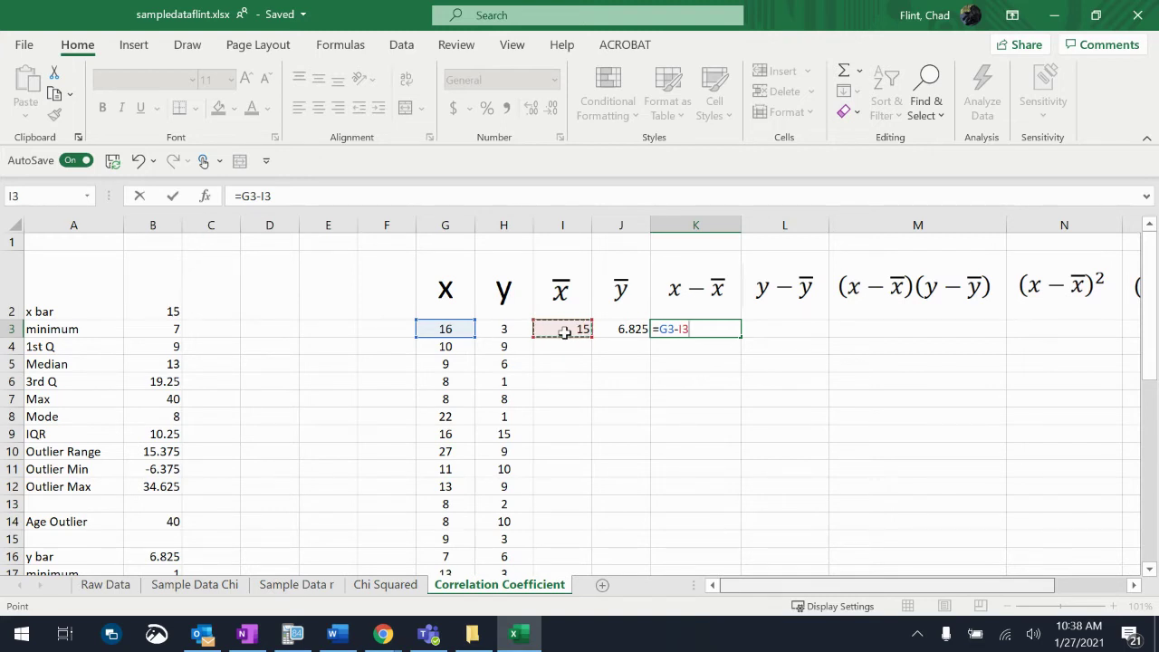
{"action": "key", "text": "Return"}
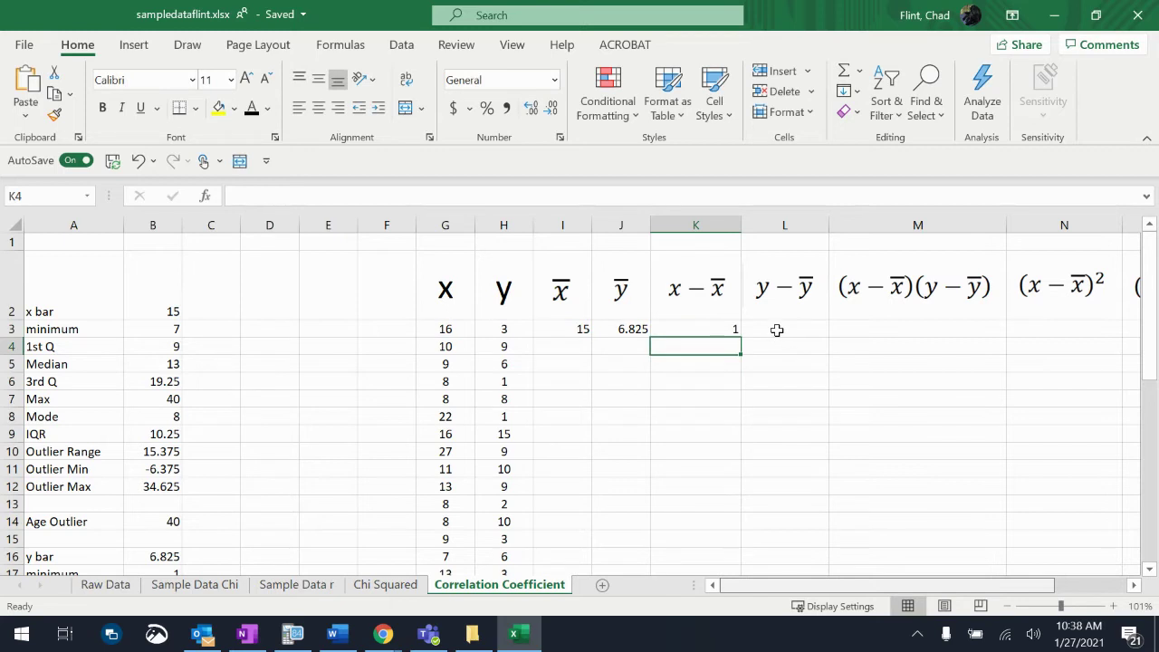
Step: Enter the formula =H3-J3 in cell L3 to calculate y − ȳ for the first data row
{"action": "left_click", "coordinate": [777, 330]}
{"action": "type", "text": "="}
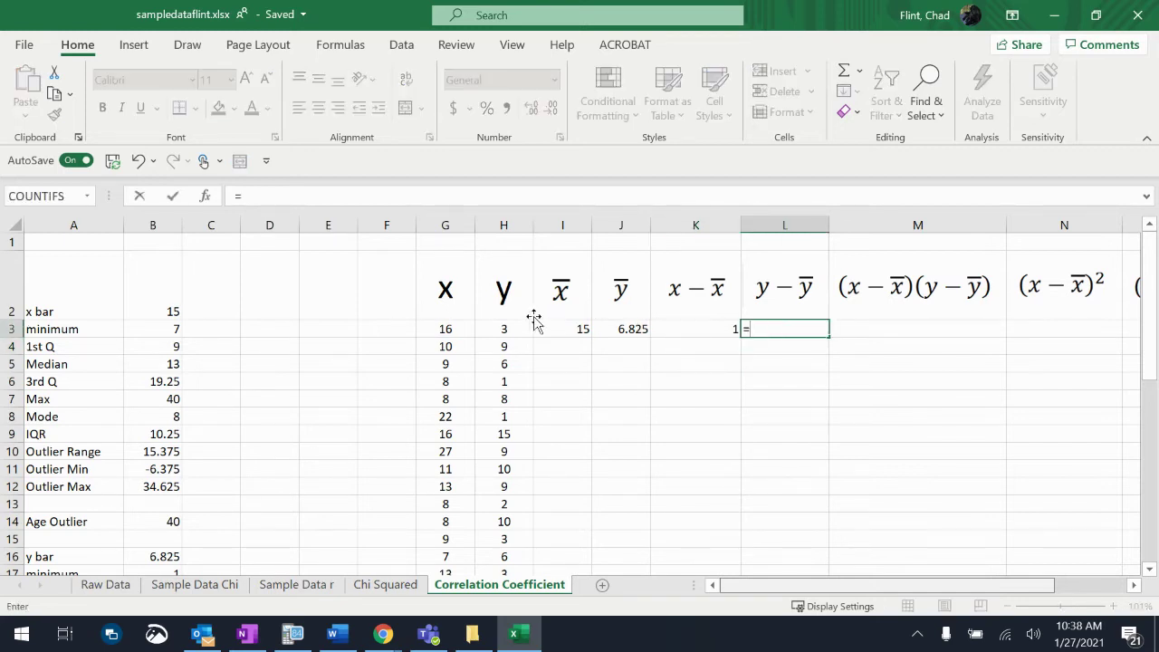
{"action": "left_click", "coordinate": [513, 327]}
{"action": "type", "text": "-"}
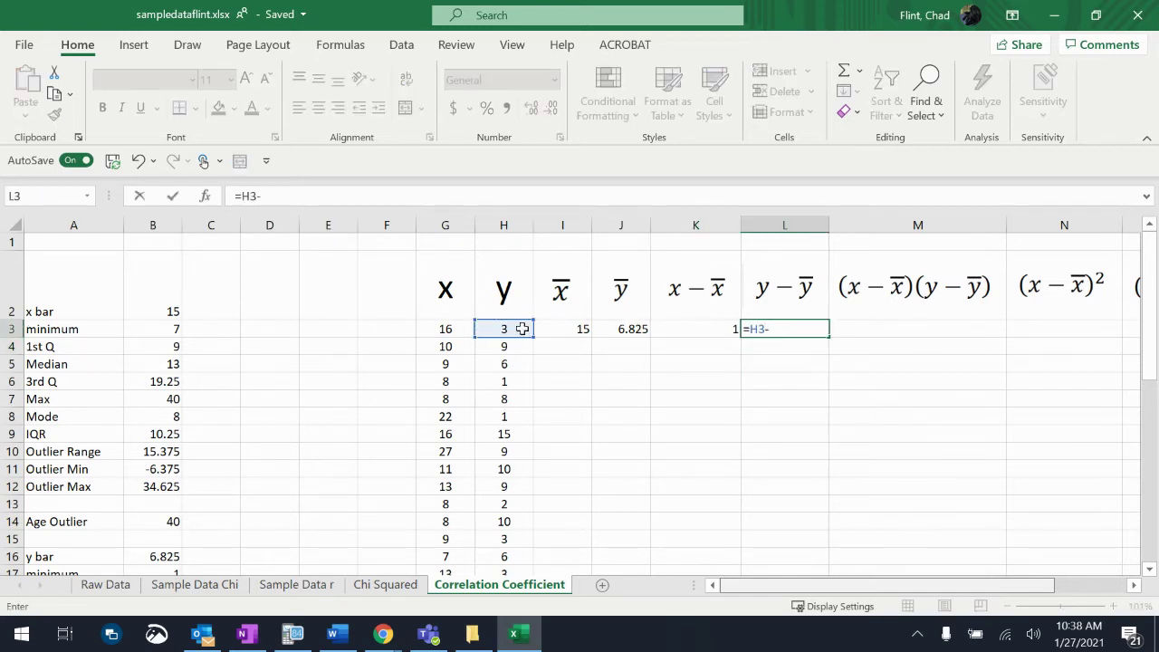
{"action": "left_click", "coordinate": [607, 328]}
{"action": "key", "text": "Return"}
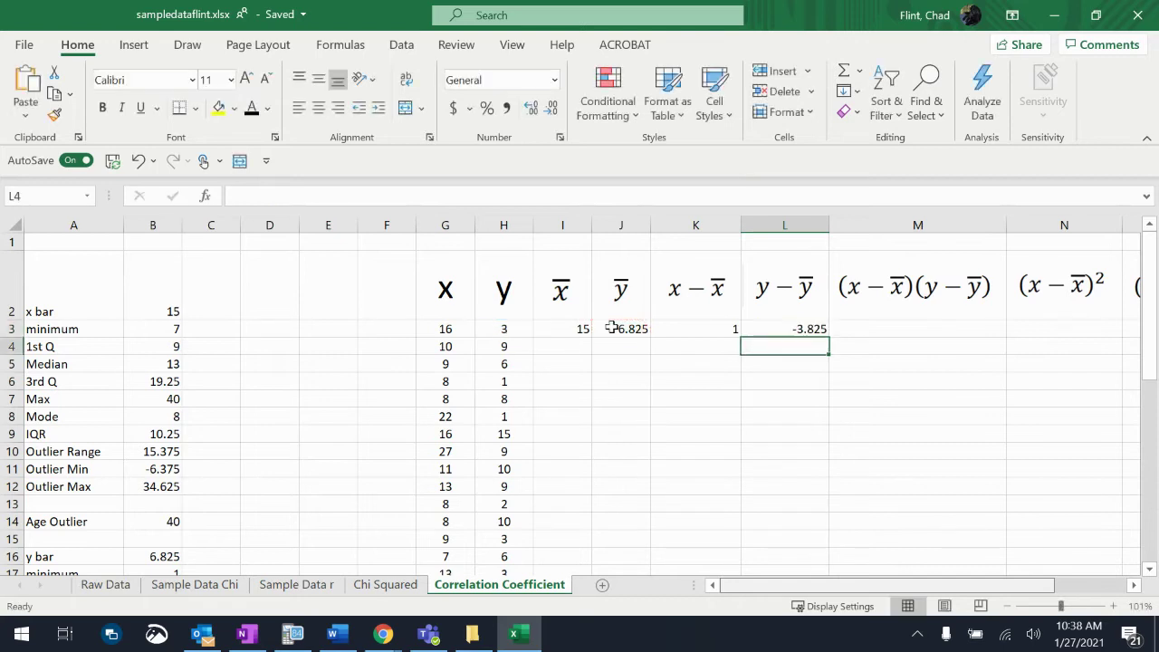
Step: Enter the formula =K3*L3 in cell M3 to multiply the x and y deviations
{"action": "scroll", "coordinate": [879, 322], "scroll_direction": "right", "scroll_amount": 3}
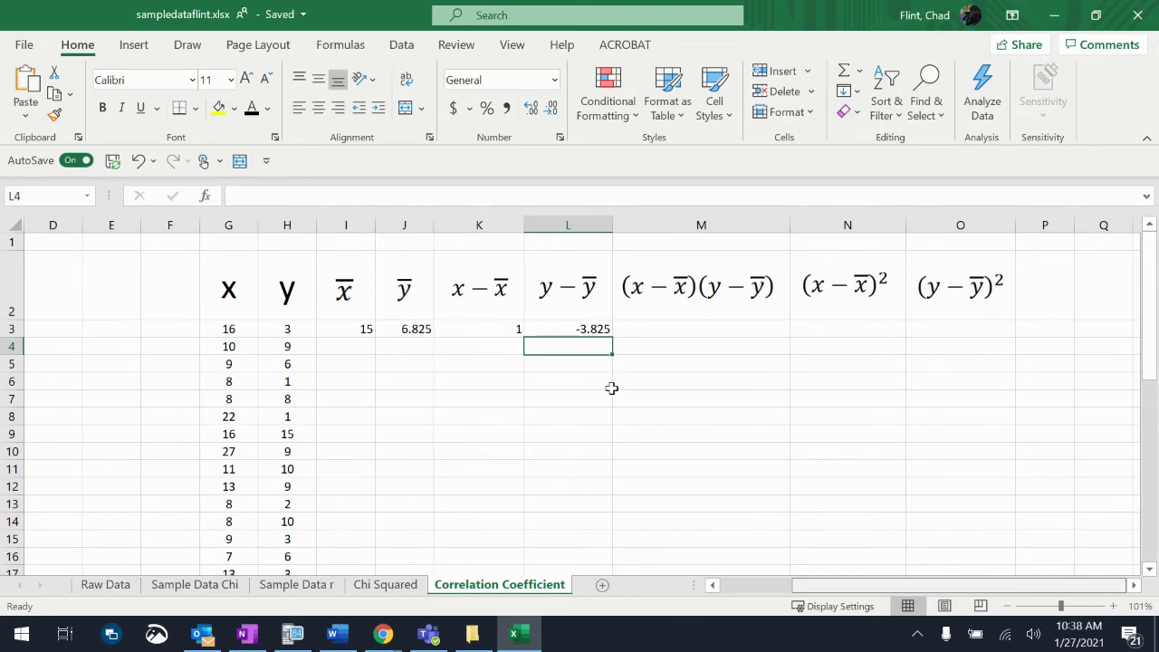
{"action": "left_click", "coordinate": [660, 328]}
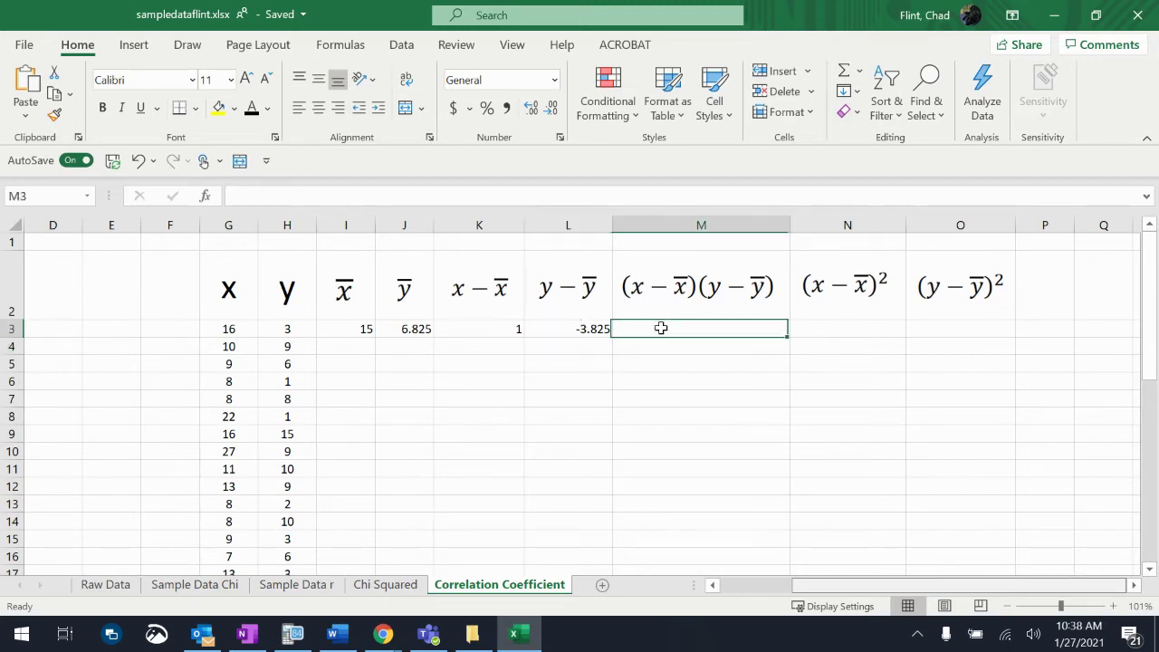
{"action": "type", "text": "="}
{"action": "left_click", "coordinate": [516, 328]}
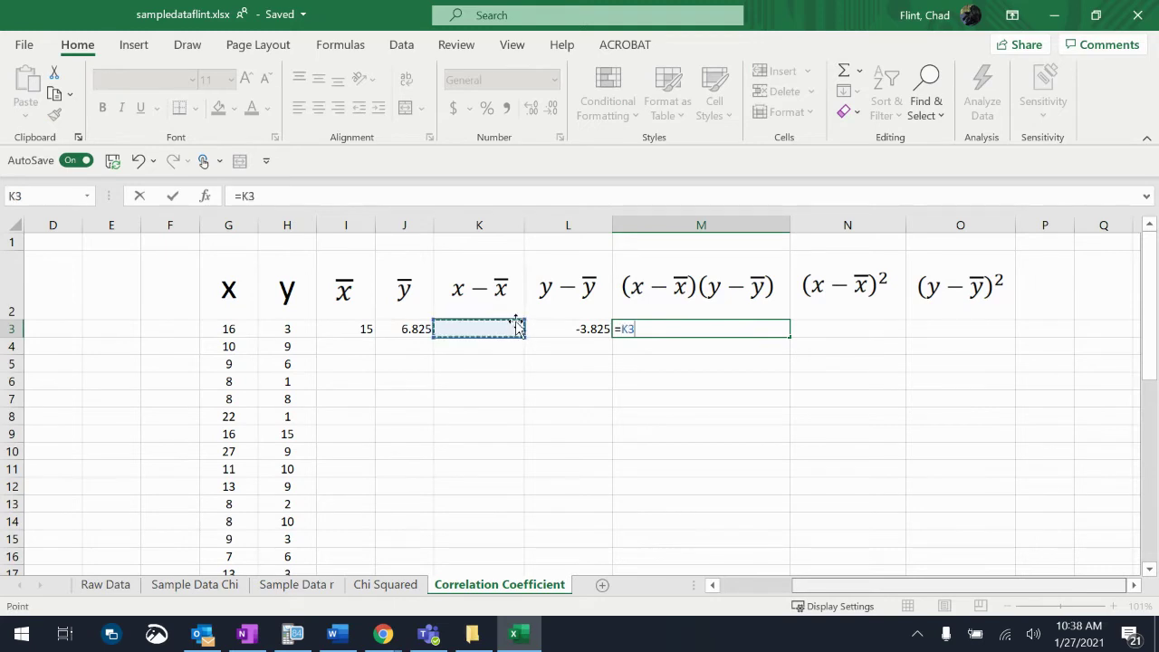
{"action": "type", "text": "*"}
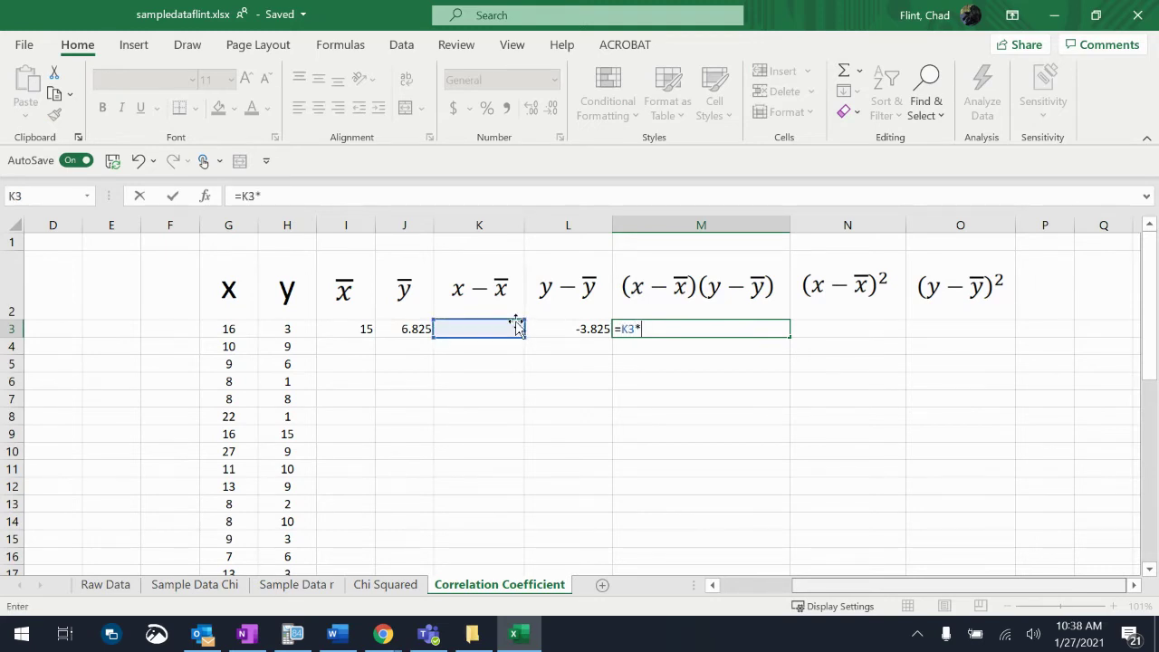
{"action": "left_click", "coordinate": [570, 326]}
{"action": "key", "text": "Return"}
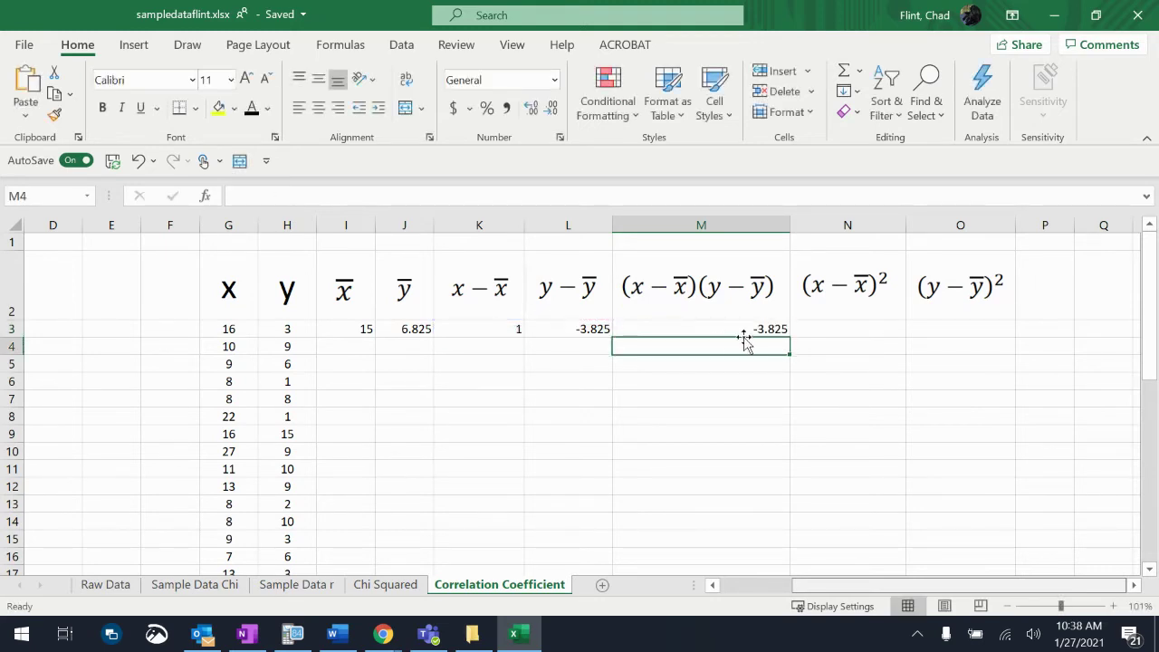
Step: Enter the formula =K3^2 in cell N3 to square the x deviation
{"action": "left_click", "coordinate": [827, 329]}
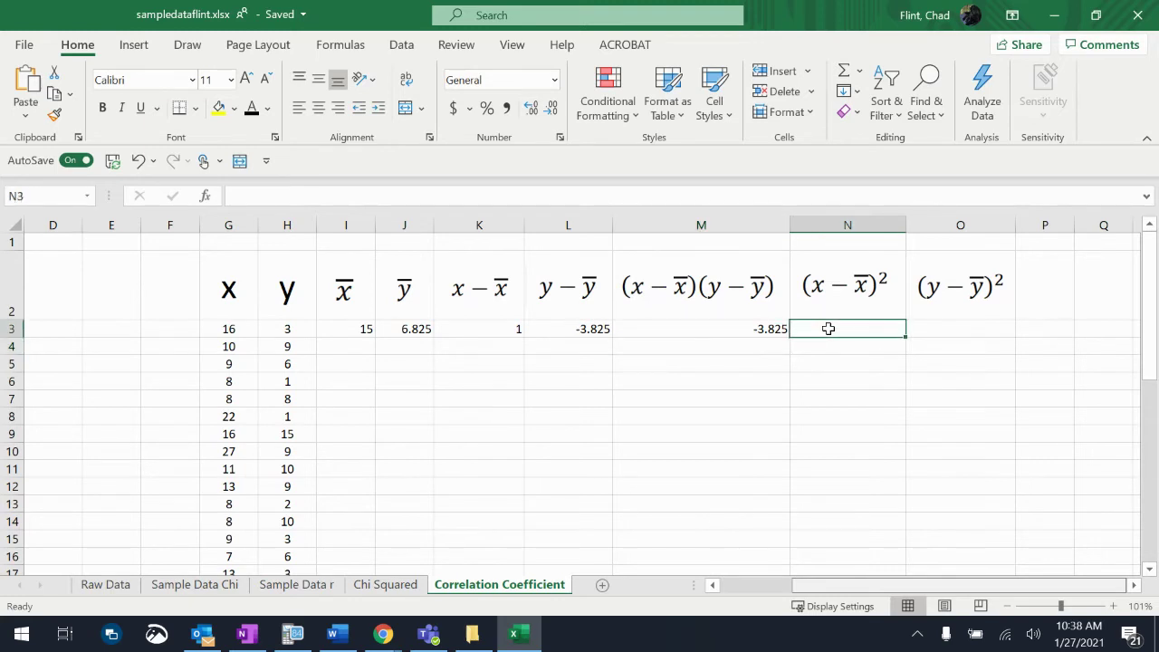
{"action": "type", "text": "="}
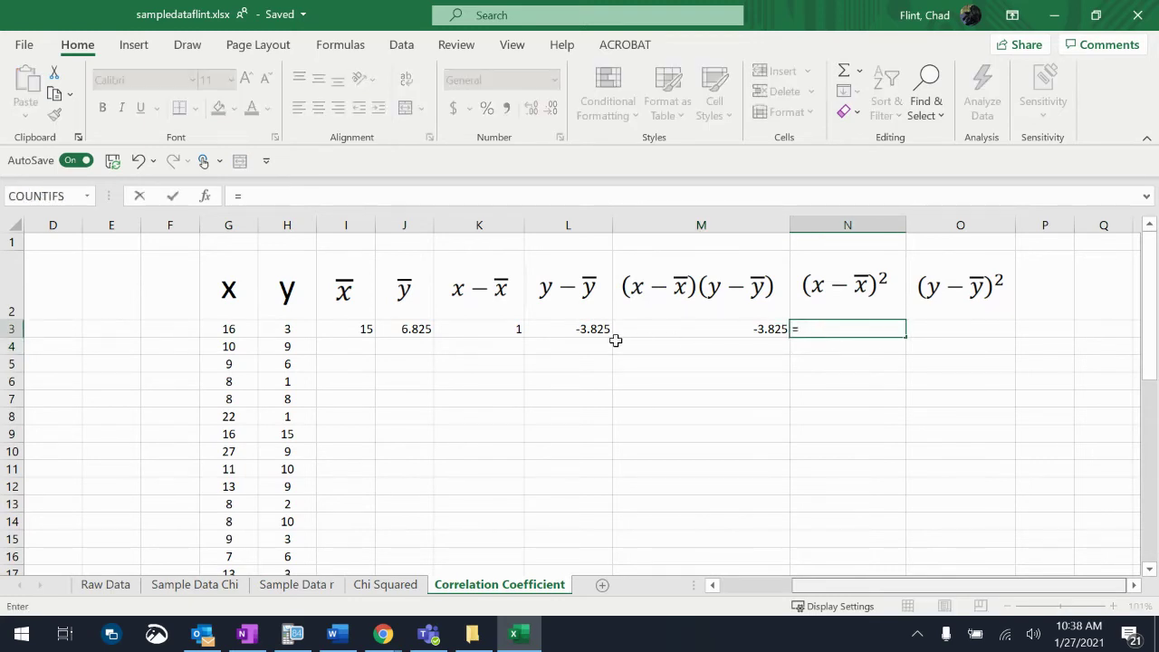
{"action": "left_click", "coordinate": [500, 328]}
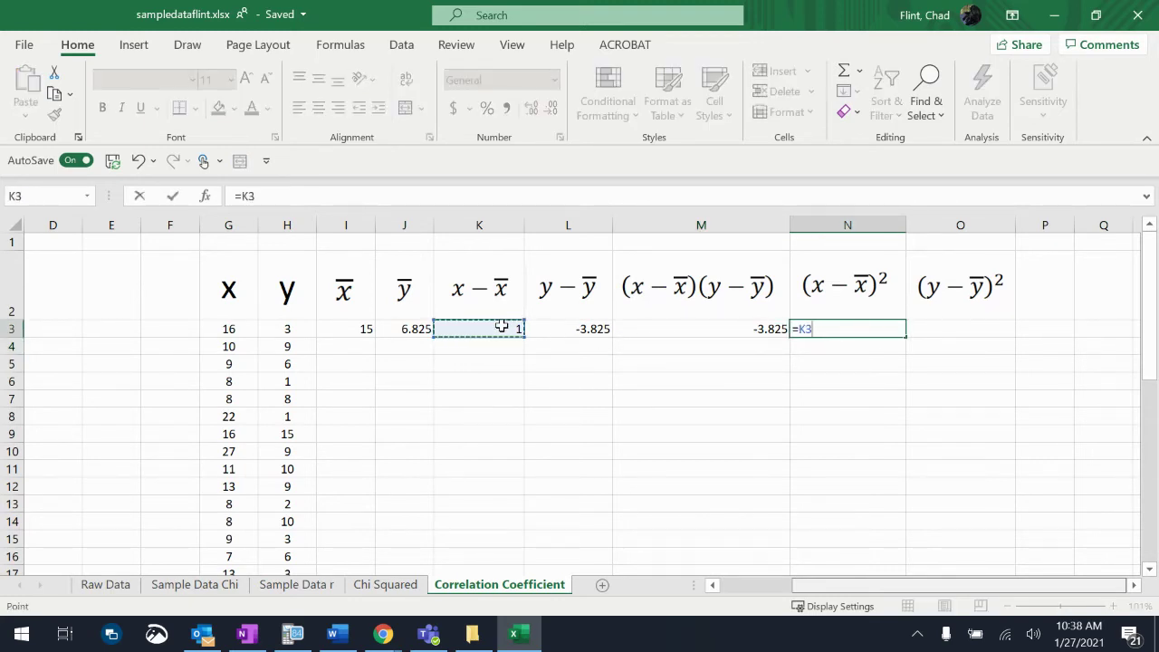
{"action": "type", "text": "^2"}
{"action": "key", "text": "Return"}
Step: Enter the formula =L3^2 in cell O3 to square the y deviation
{"action": "left_click", "coordinate": [929, 323]}
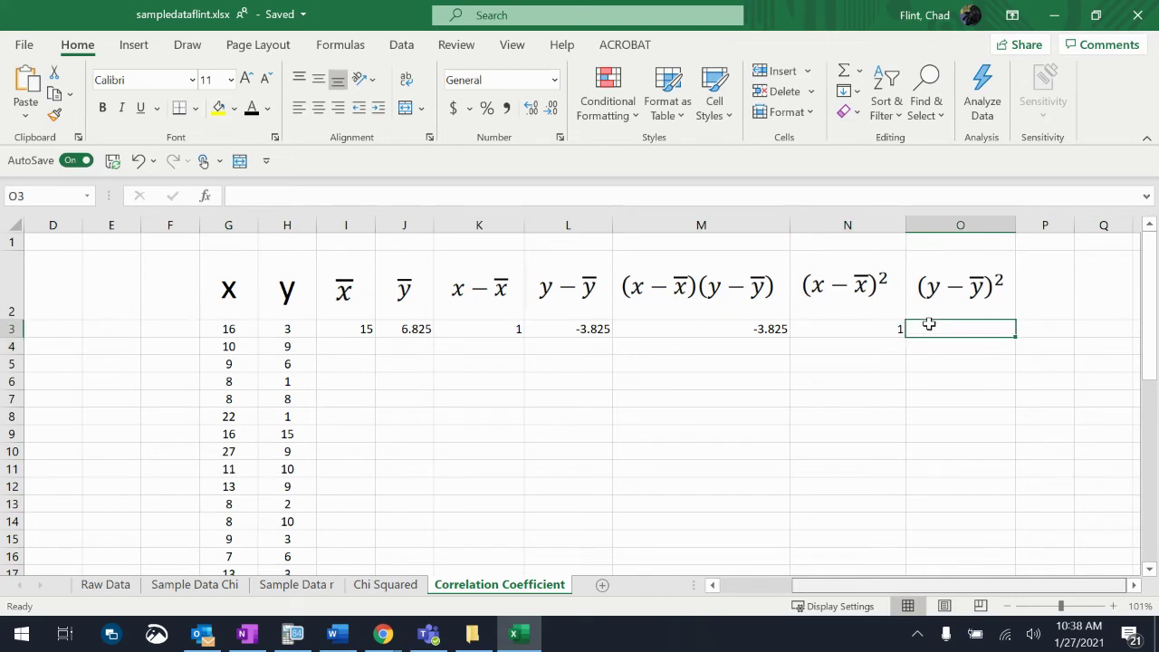
{"action": "type", "text": "="}
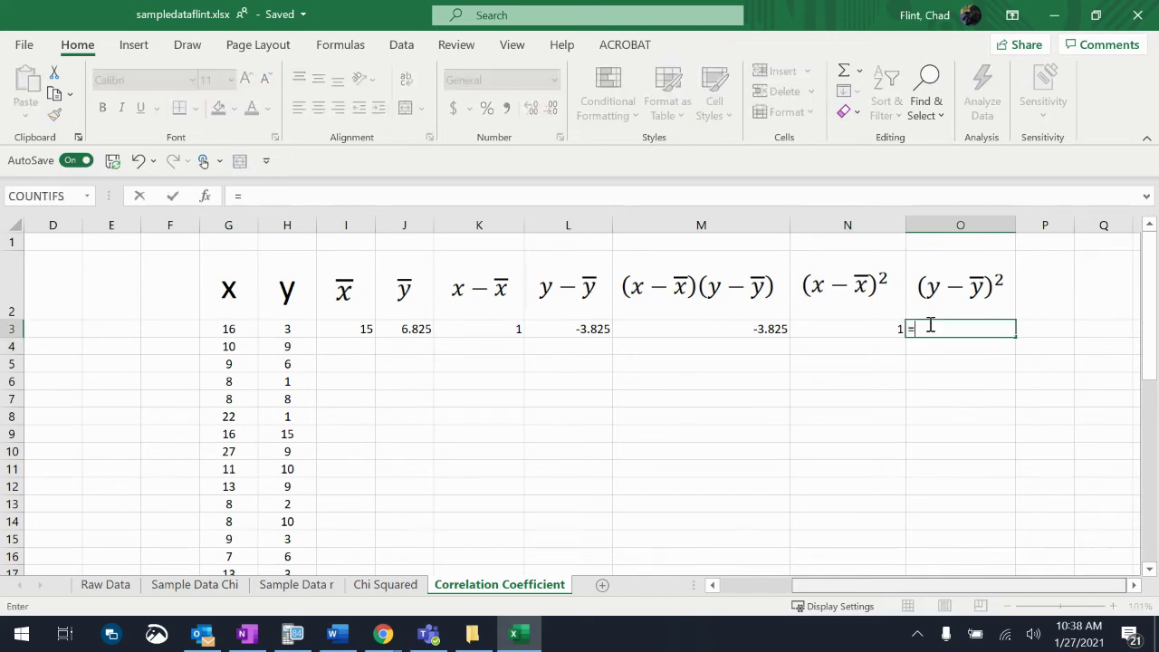
{"action": "left_click", "coordinate": [593, 331]}
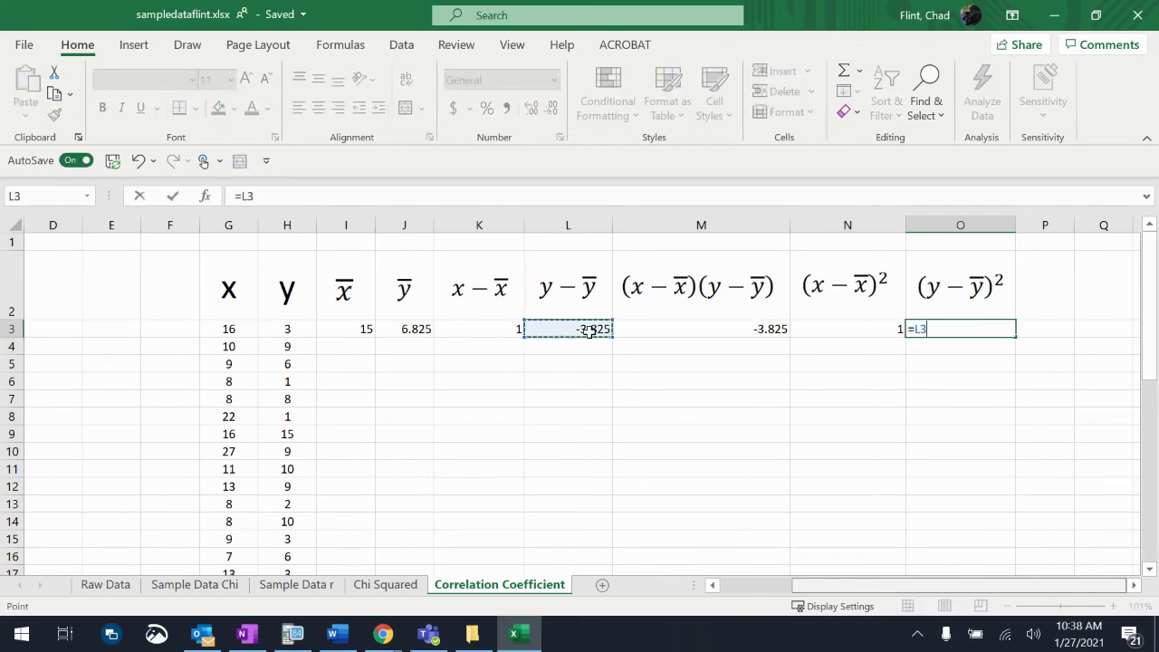
{"action": "type", "text": "^2"}
{"action": "key", "text": "Return"}
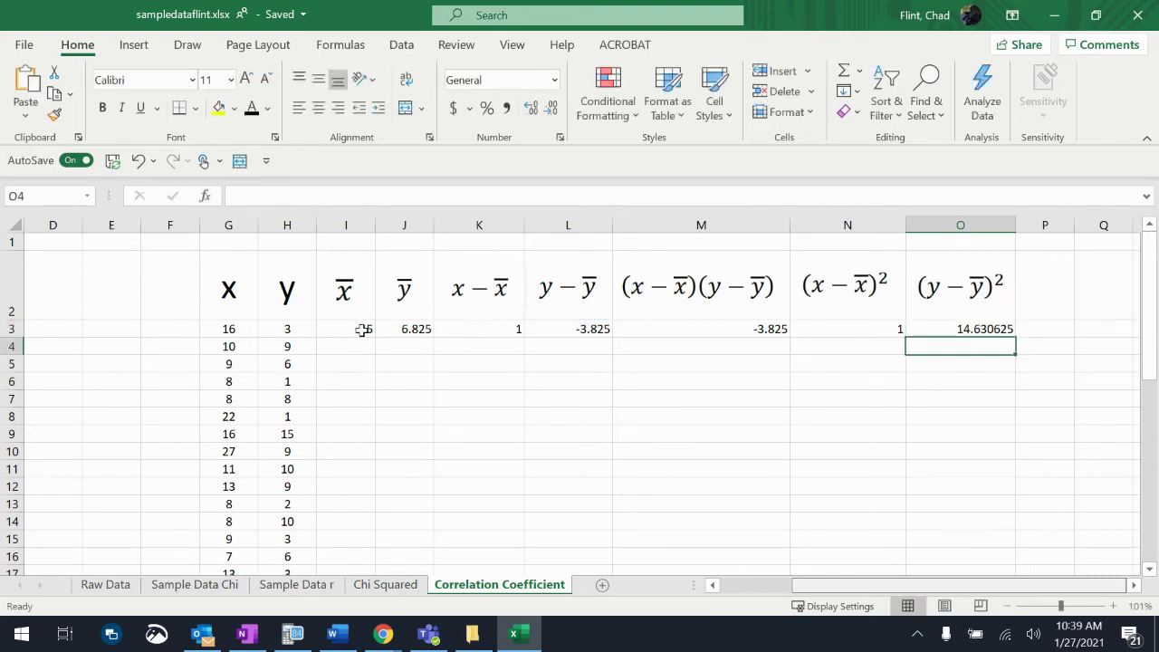
Step: Fill the formulas in I3:O3 down through row 42 and center the filled cells horizontally
{"action": "left_click_drag", "start_coordinate": [360, 330], "coordinate": [962, 320]}
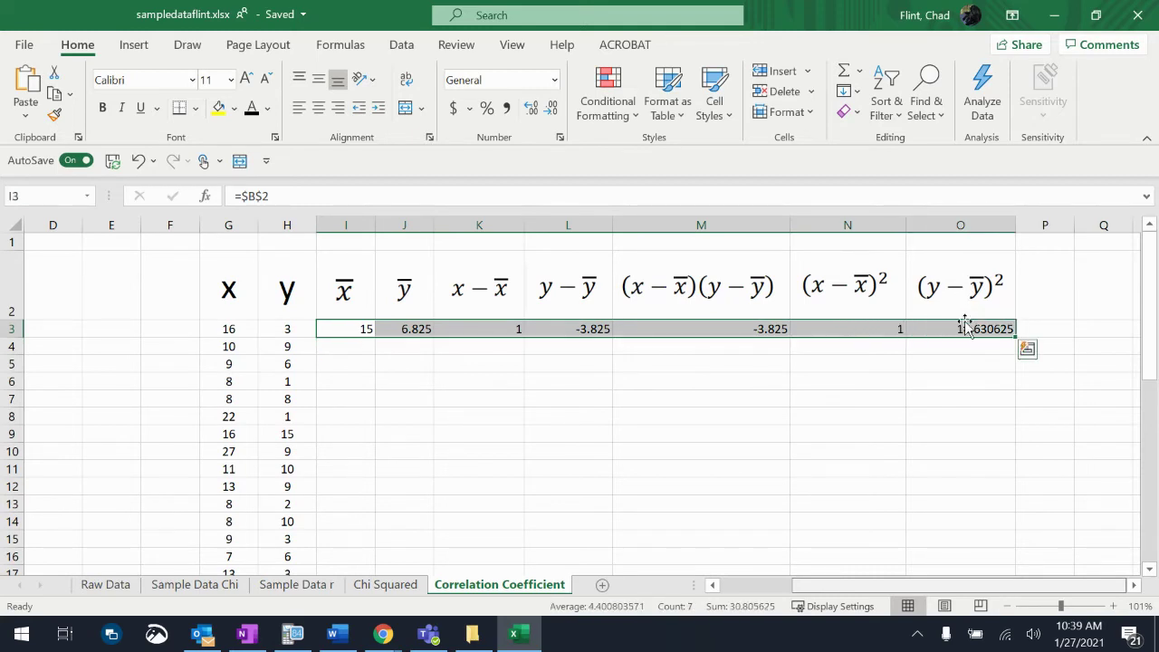
{"action": "left_click", "coordinate": [1017, 337]}
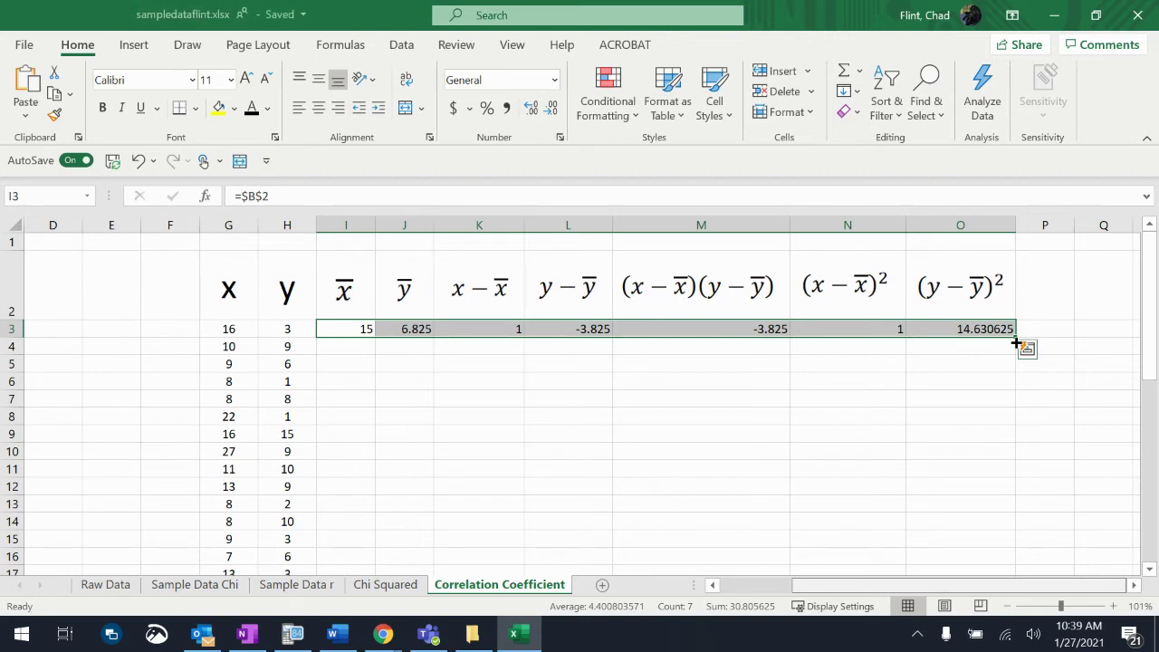
{"action": "mouse_move", "coordinate": [1016, 337]}
{"action": "left_mouse_down"}
{"action": "mouse_move", "coordinate": [1015, 595]}
{"action": "mouse_move", "coordinate": [1006, 500]}
{"action": "mouse_move", "coordinate": [1003, 513]}
{"action": "left_mouse_up"}
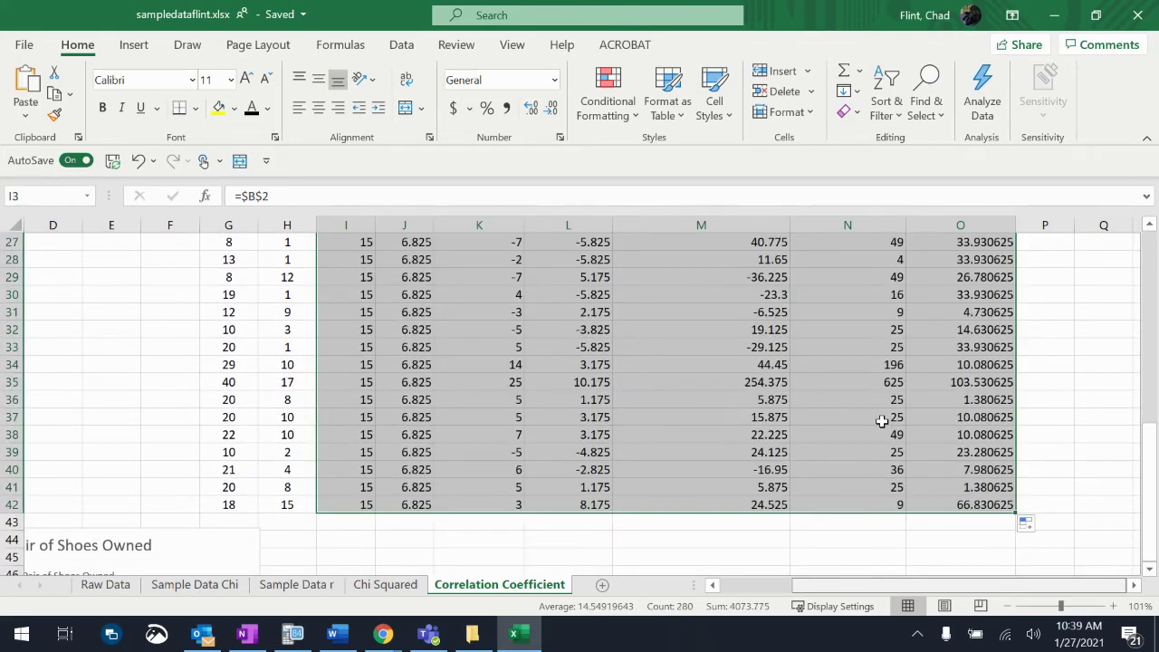
{"action": "scroll", "coordinate": [881, 421], "scroll_direction": "up", "scroll_amount": 9}
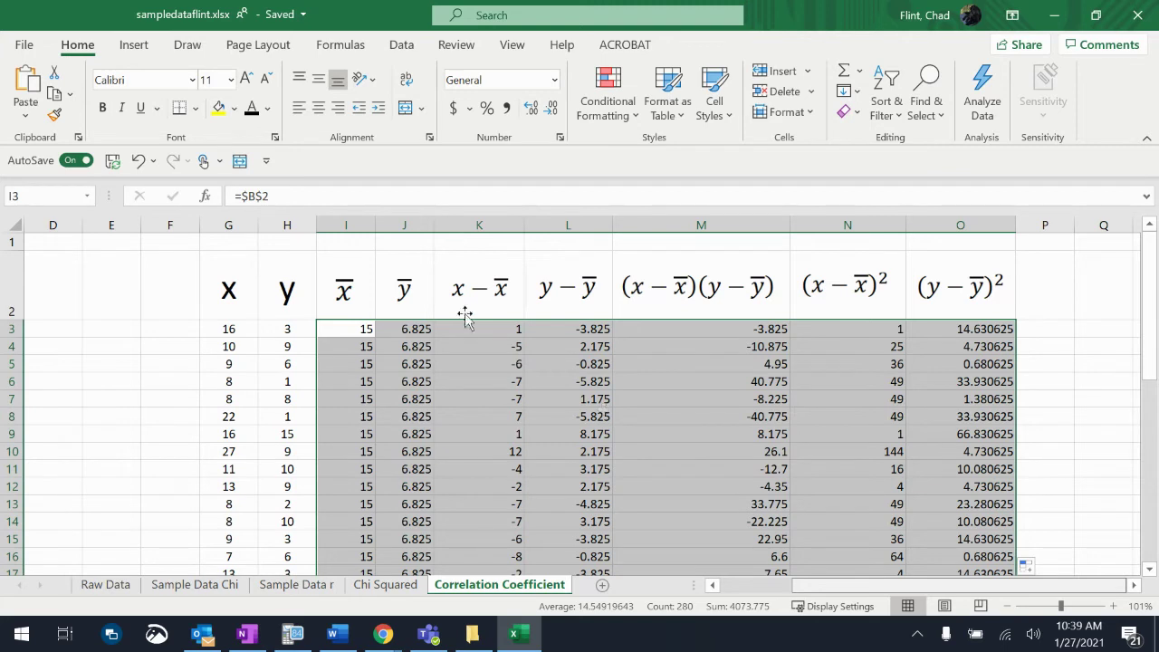
{"action": "left_click", "coordinate": [322, 113]}
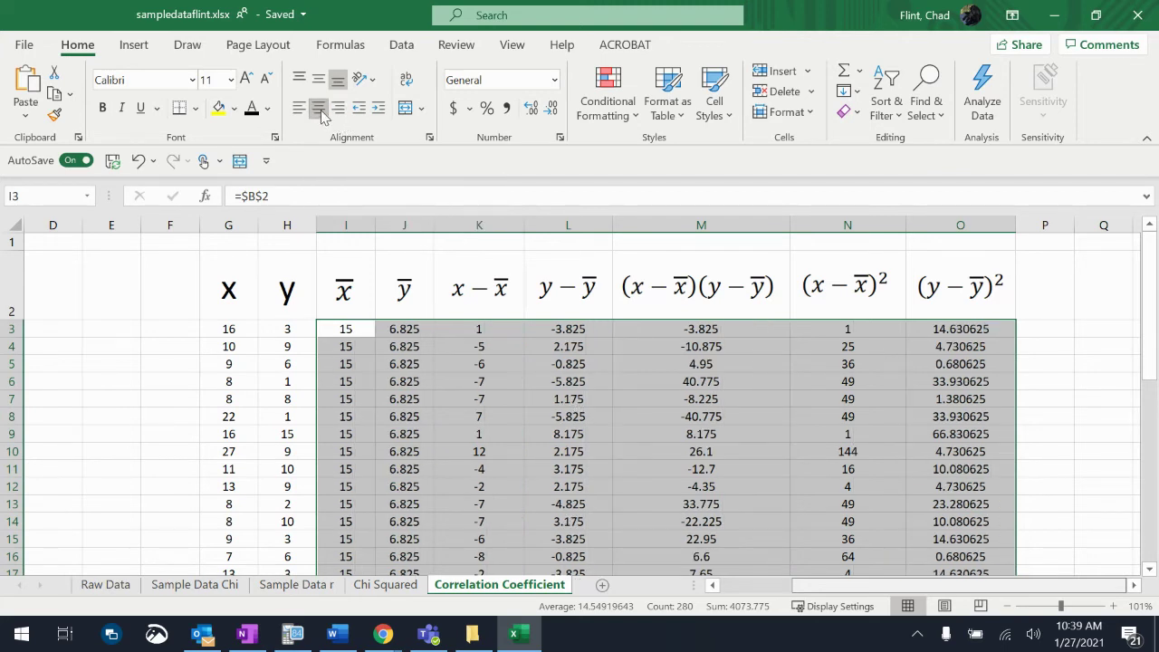
Step: Enter the label "Total:" in cell L44 below the table
{"action": "scroll", "coordinate": [556, 380], "scroll_direction": "down", "scroll_amount": 7}
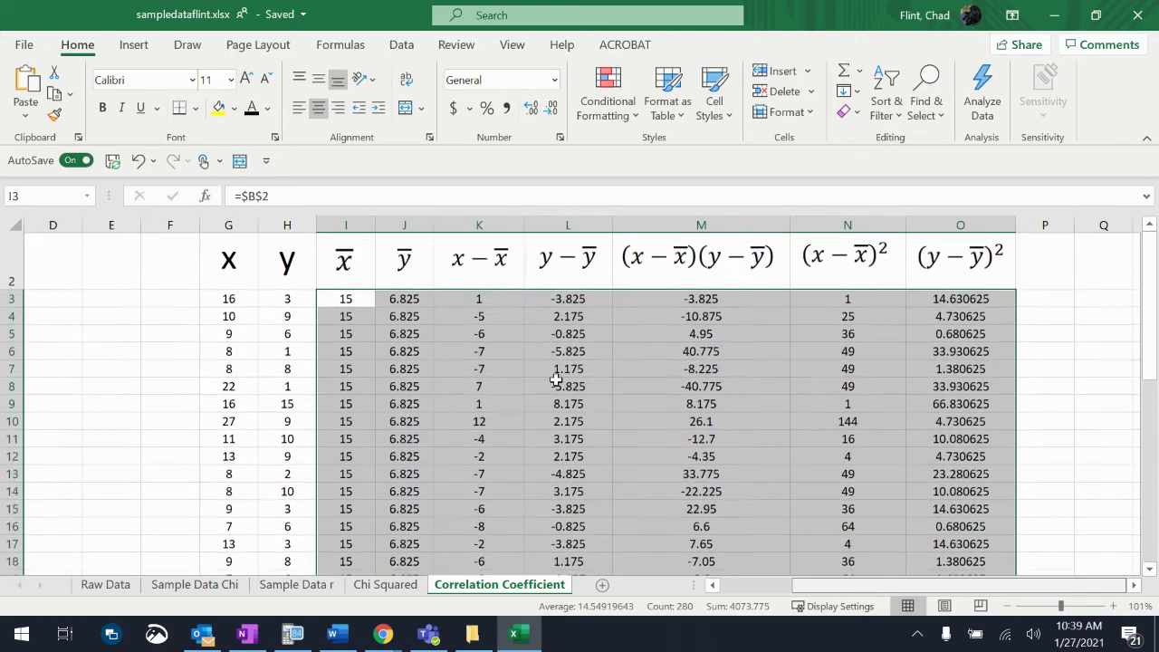
{"action": "scroll", "coordinate": [556, 380], "scroll_direction": "down", "scroll_amount": 3}
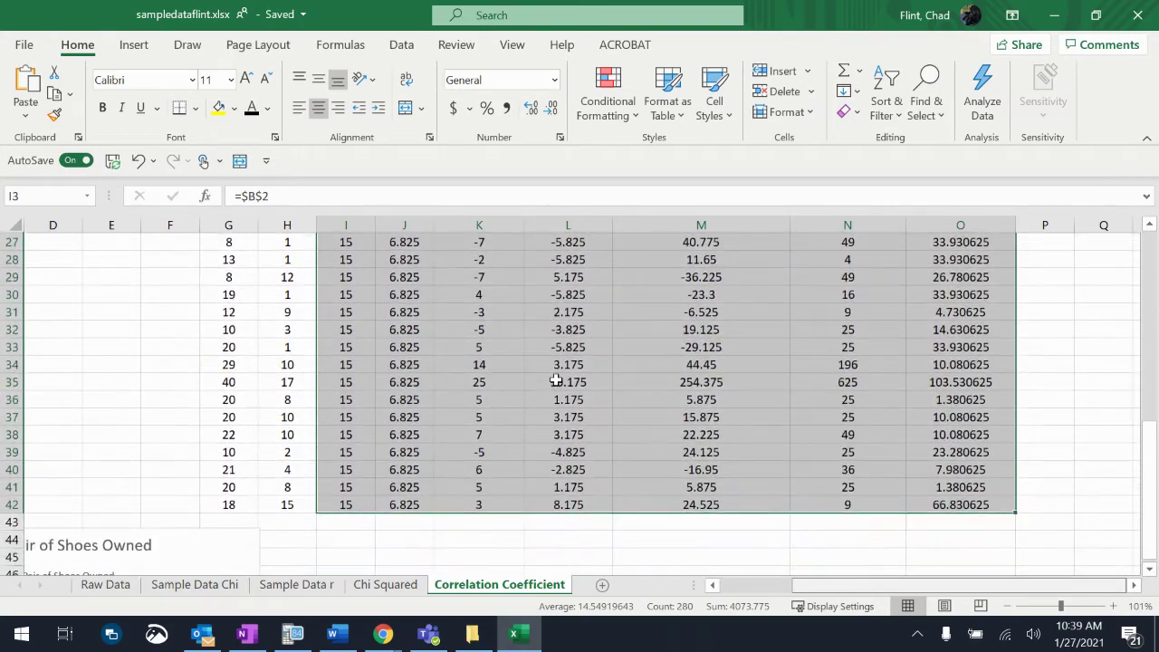
{"action": "scroll", "coordinate": [556, 380], "scroll_direction": "down", "scroll_amount": 2}
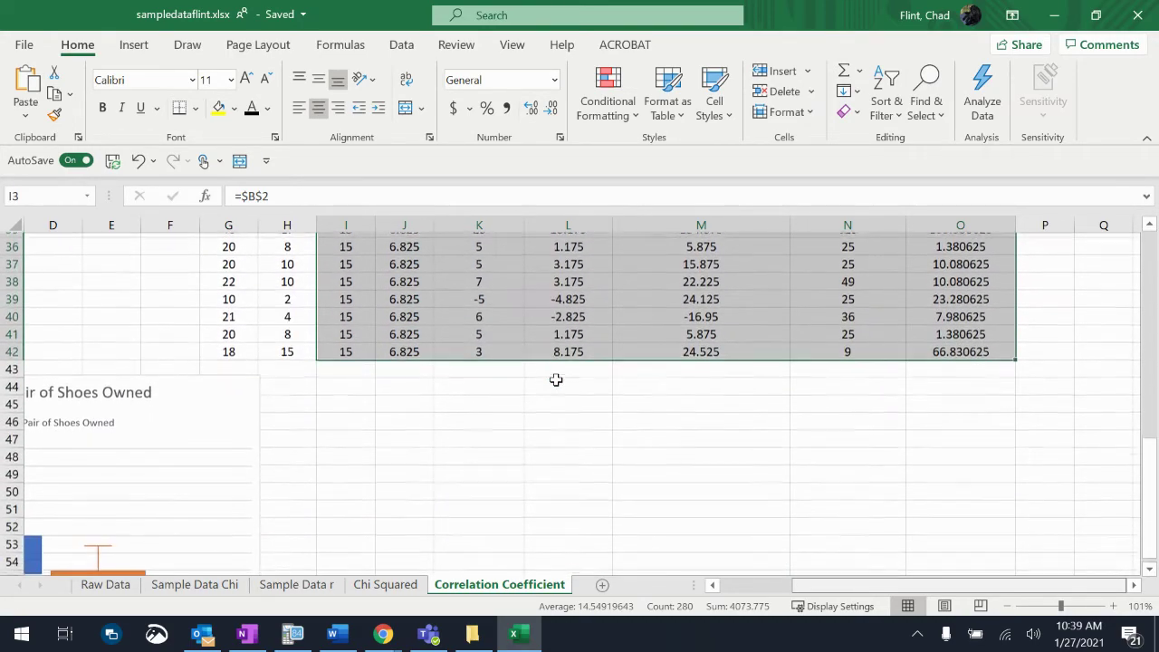
{"action": "left_click", "coordinate": [680, 365]}
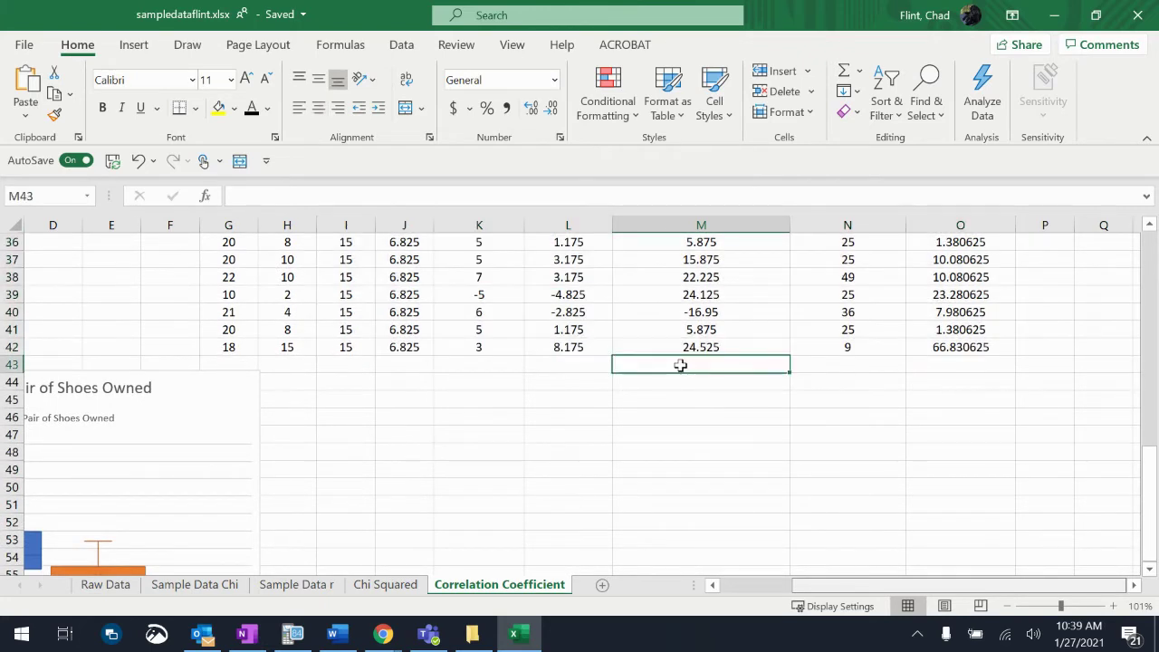
{"action": "left_click", "coordinate": [830, 373]}
{"action": "left_click", "coordinate": [927, 364]}
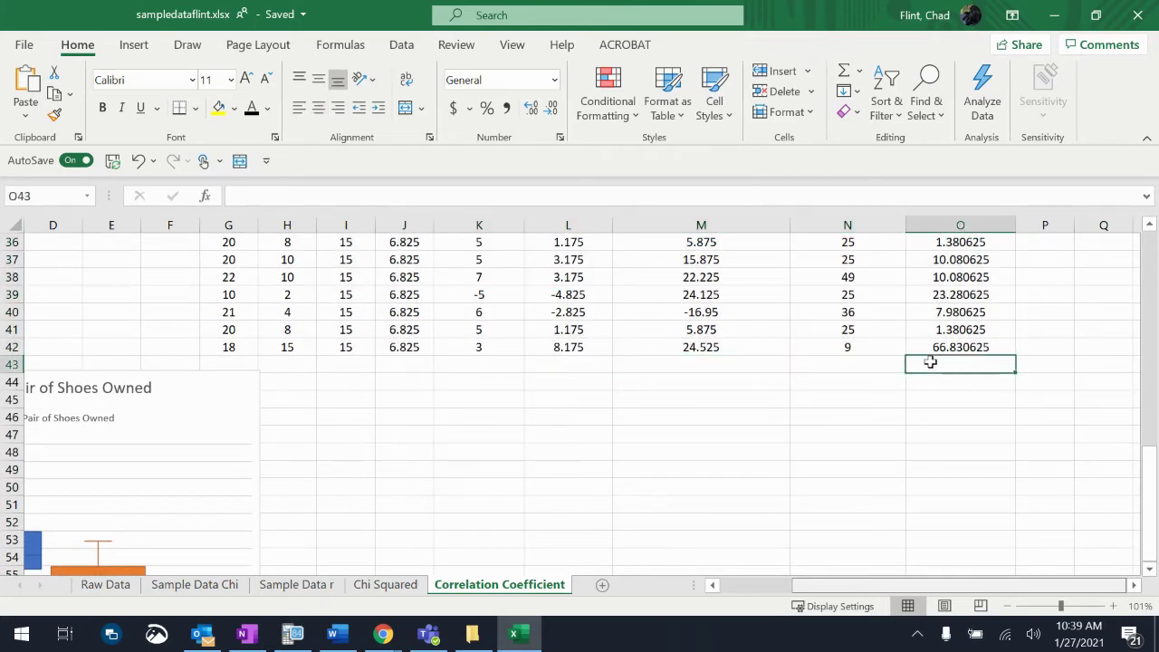
{"action": "left_click", "coordinate": [580, 383]}
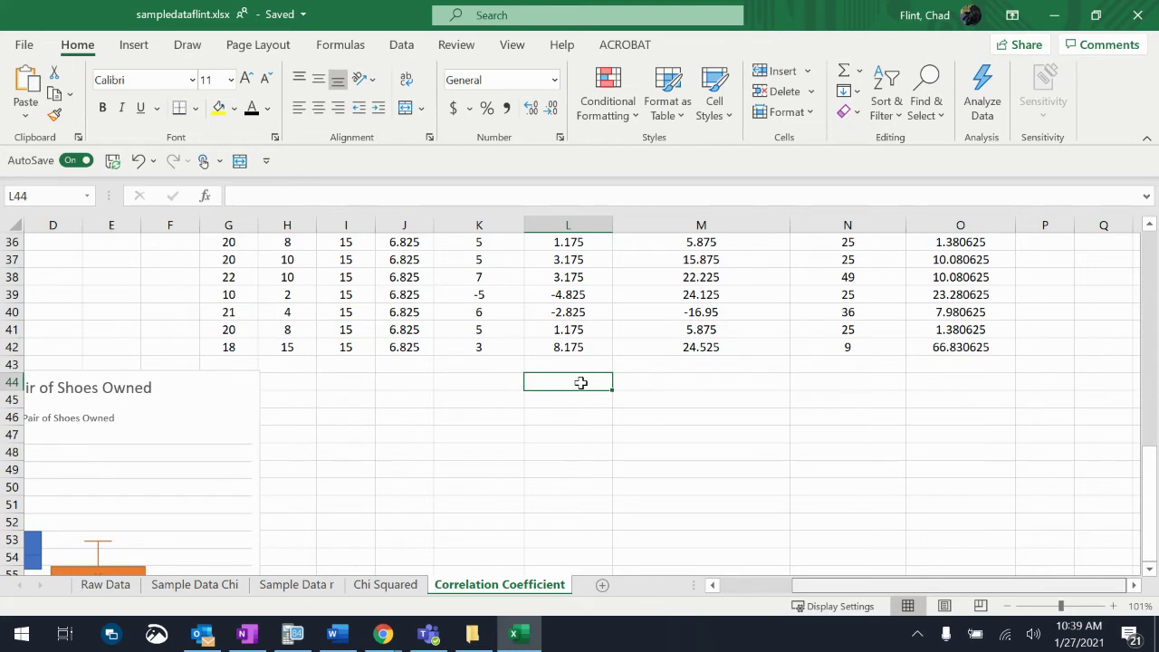
{"action": "type", "text": "Total"}
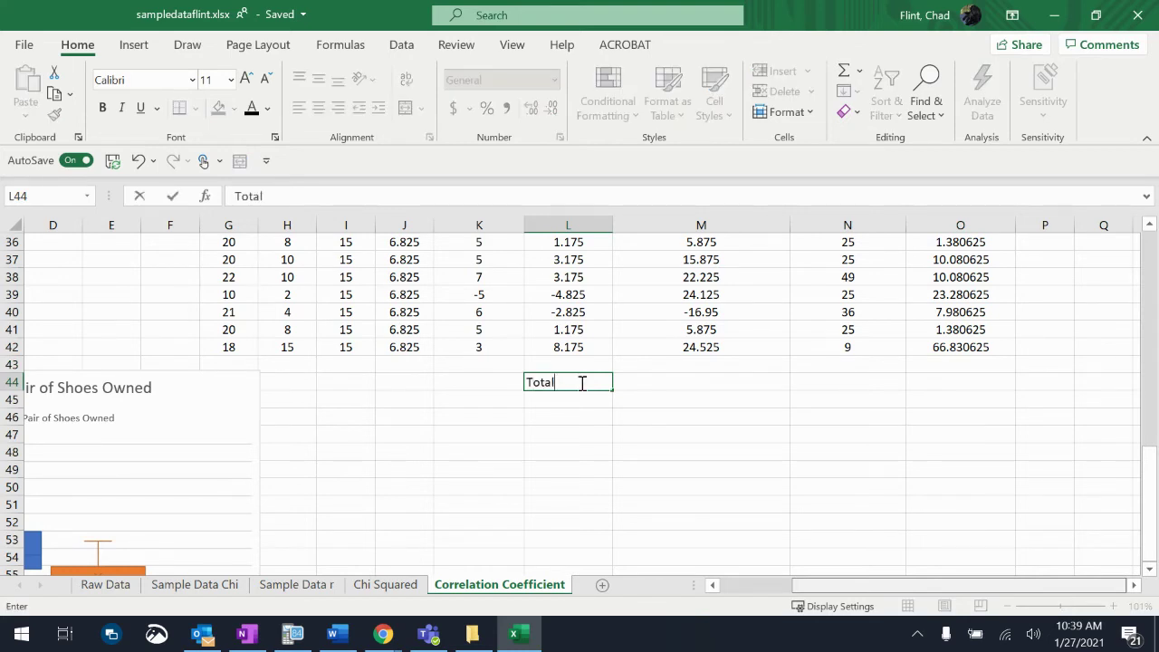
{"action": "type", "text": ":"}
Step: Enter the formula =SUM(M3:M42) in cell M44 to total the products of the deviations
{"action": "key", "text": "Tab"}
{"action": "type", "text": "=sum("}
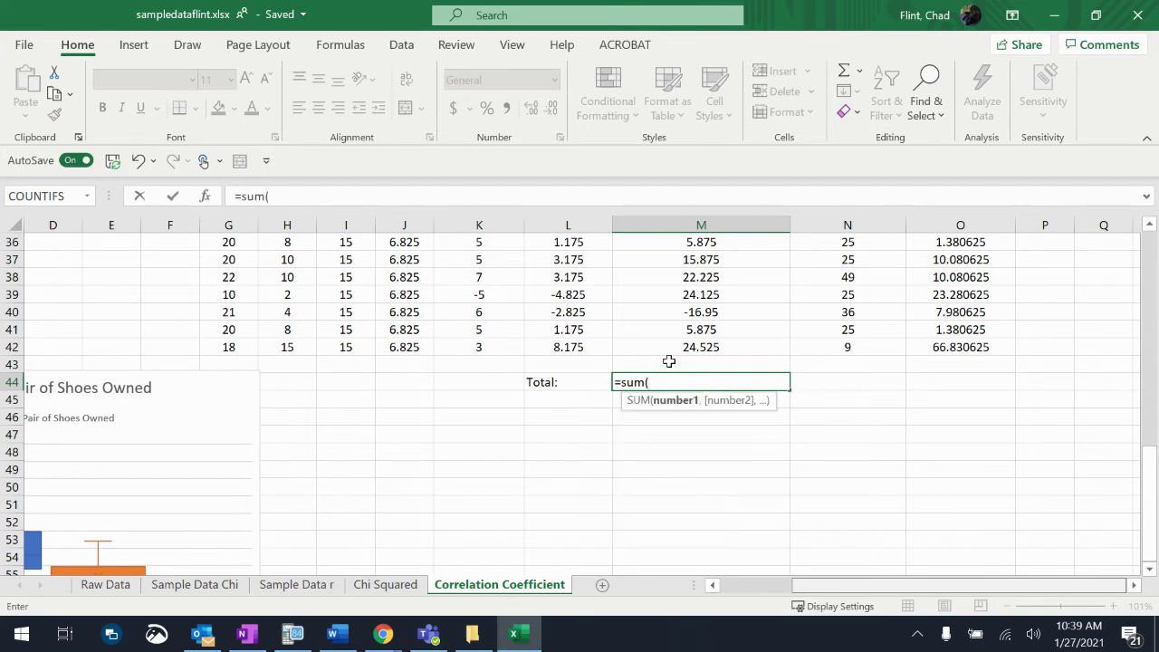
{"action": "left_click_drag", "start_coordinate": [676, 352], "coordinate": [645, 334]}
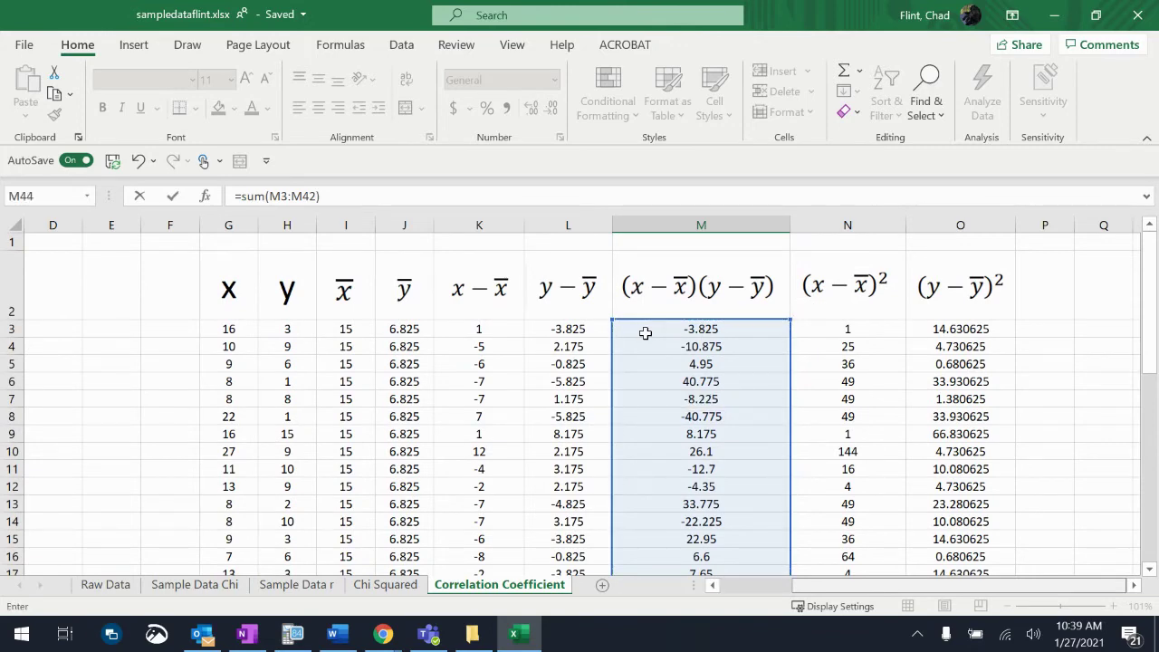
{"action": "key", "text": "Return"}
{"action": "left_click", "coordinate": [767, 540]}
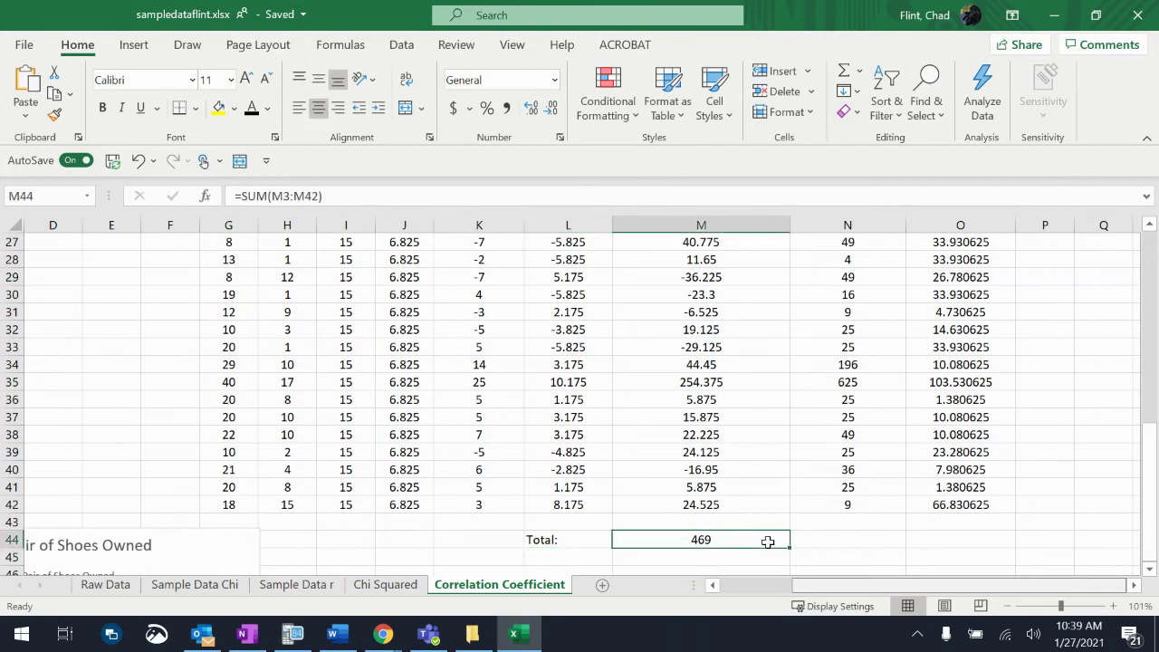
Step: Enter a SUM formula over N3:N42 in cell N44 to total the squared x deviations
{"action": "left_click", "coordinate": [818, 541]}
{"action": "double_click", "coordinate": [819, 541]}
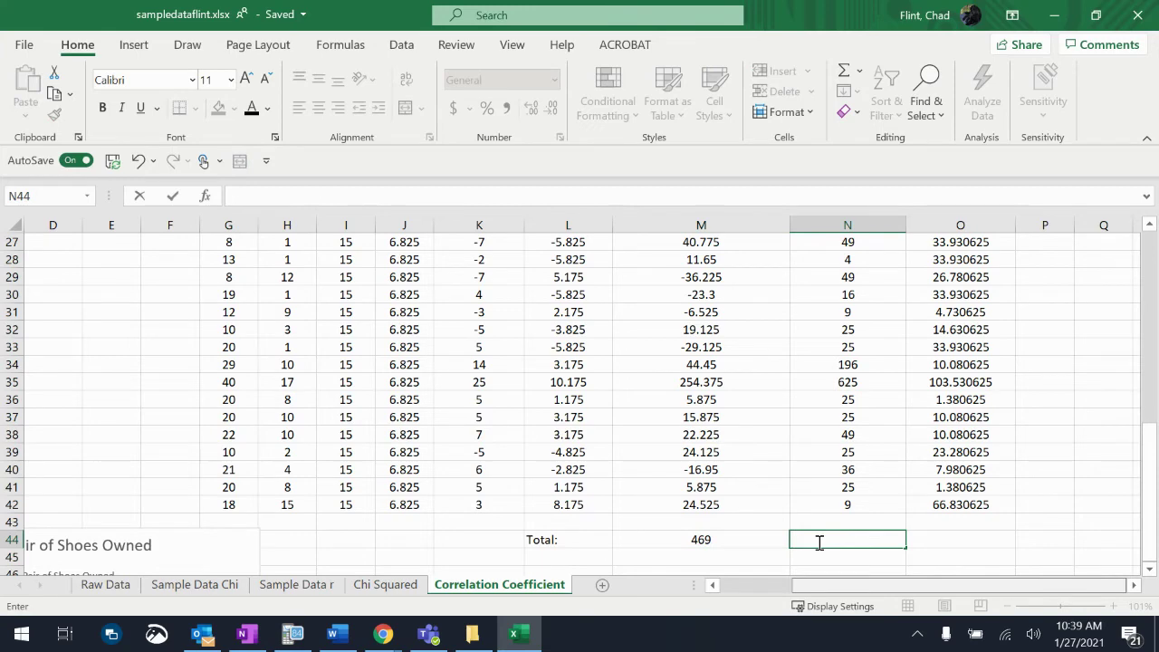
{"action": "type", "text": "=sum("}
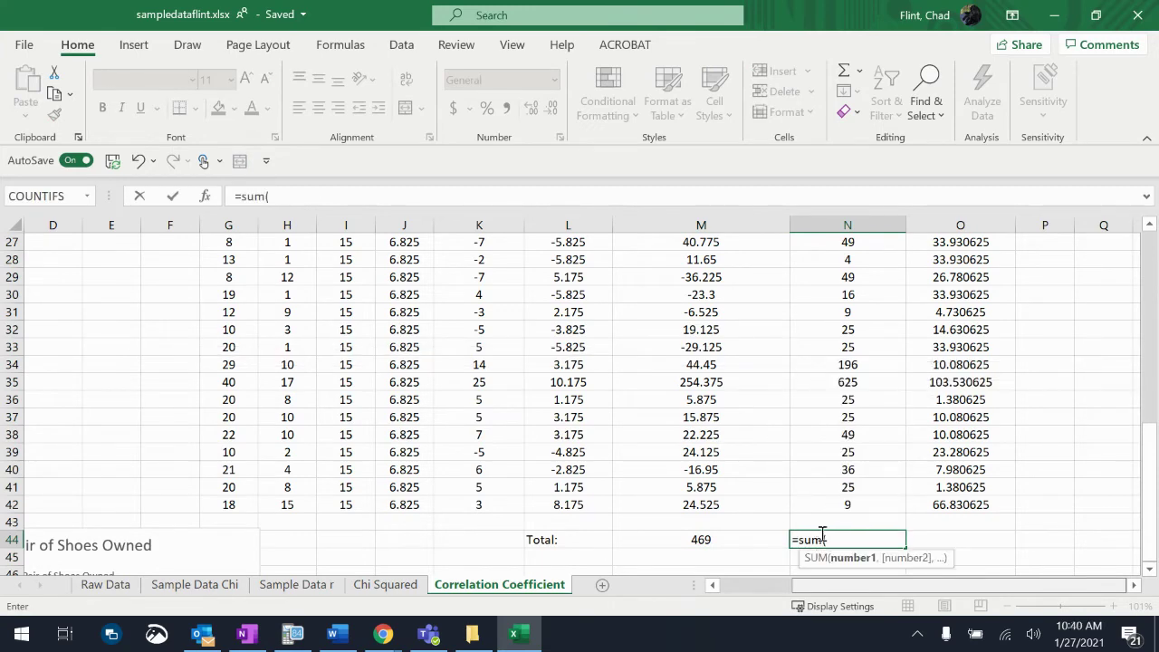
{"action": "left_click_drag", "start_coordinate": [830, 505], "coordinate": [812, 332]}
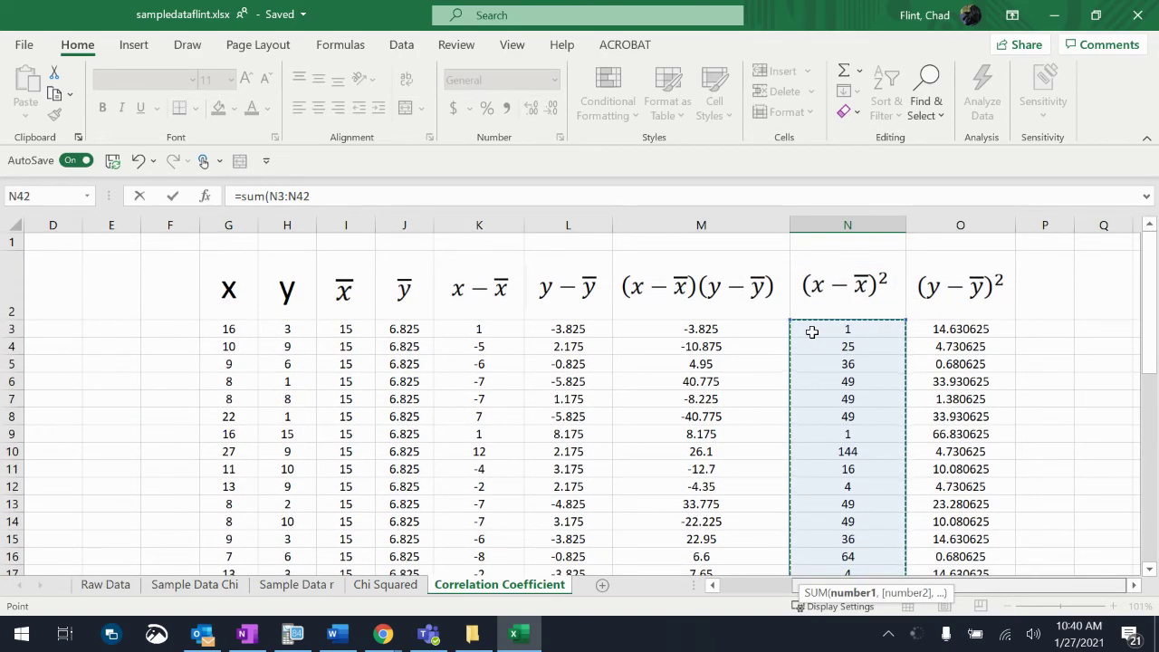
{"action": "key", "text": "Return"}
Step: Enter a SUM formula over O3:O42 in cell O44 to total the squared y deviations
{"action": "left_click", "coordinate": [946, 542]}
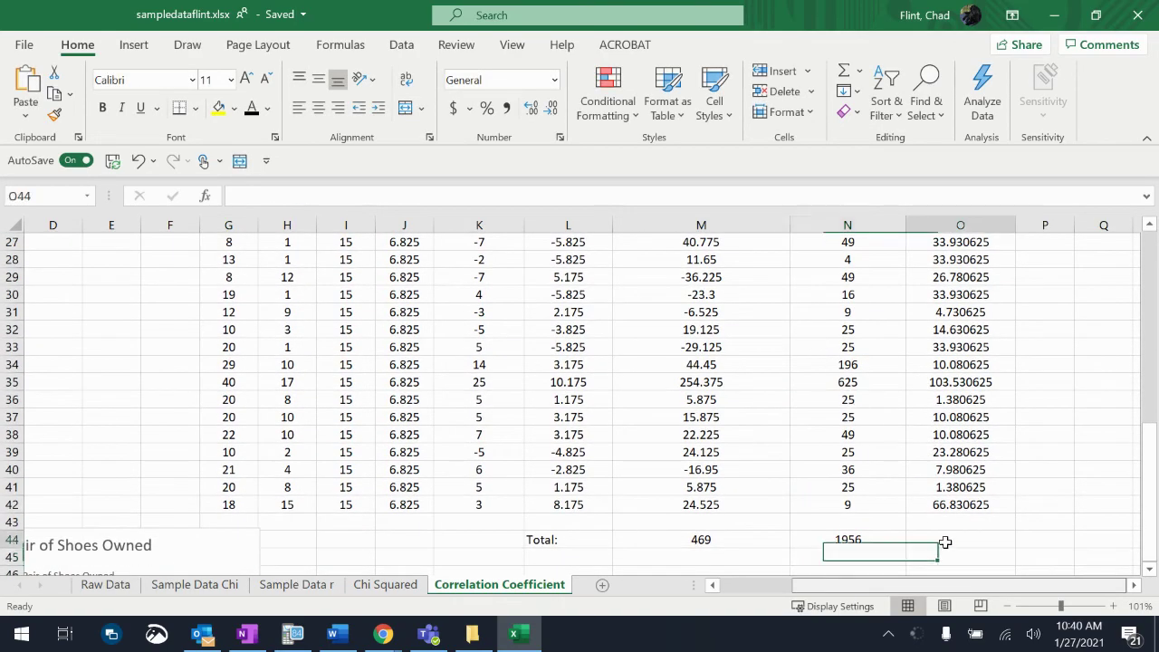
{"action": "type", "text": "=sum("}
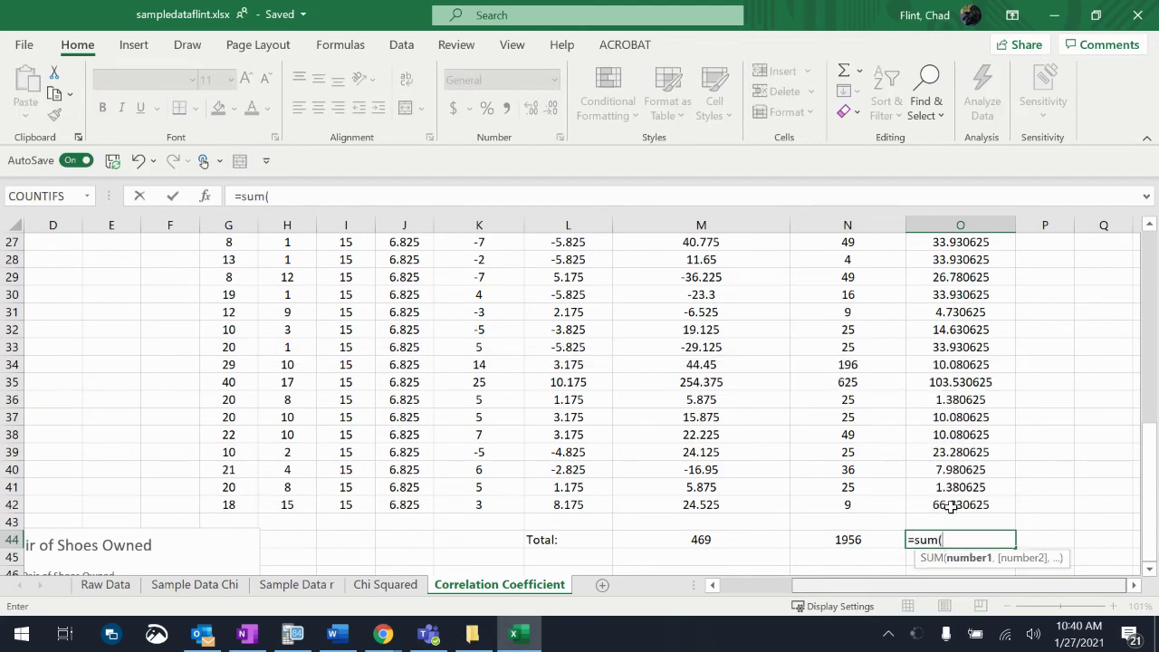
{"action": "left_click_drag", "start_coordinate": [951, 507], "coordinate": [908, 332]}
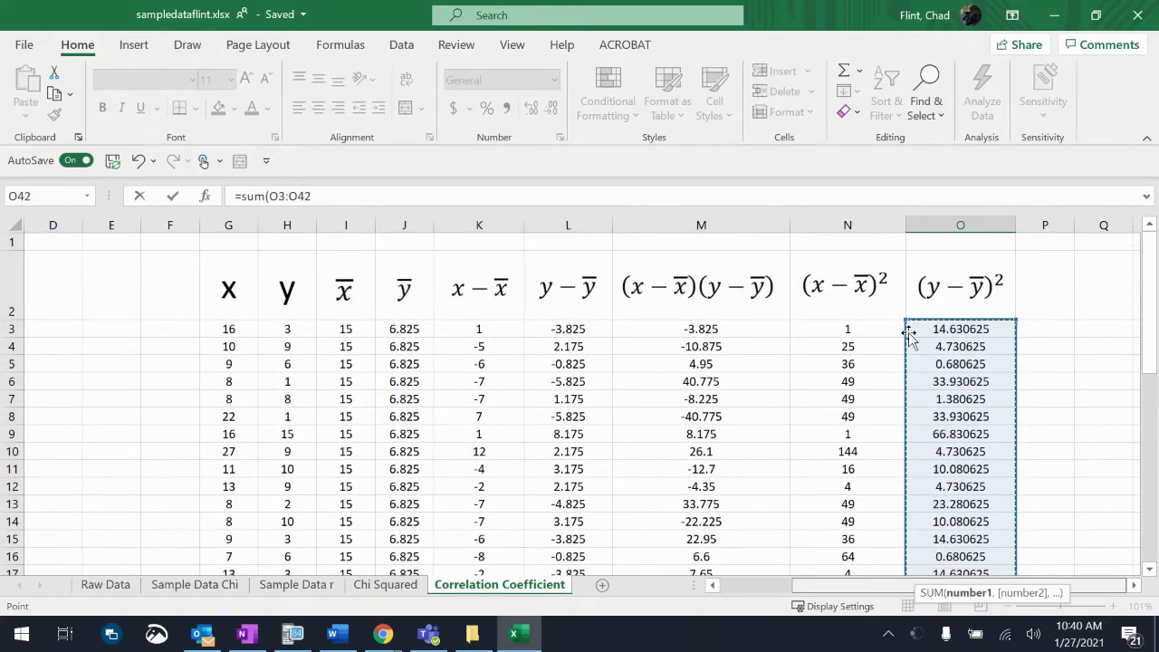
{"action": "type", "text": ")"}
{"action": "key", "text": "Return"}
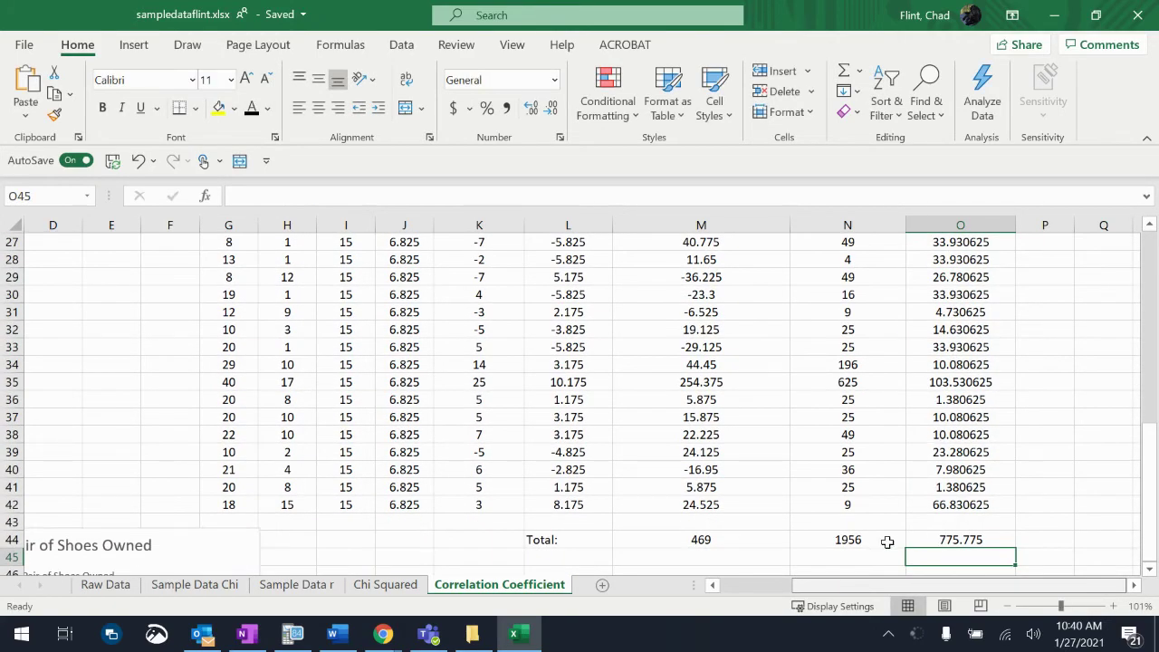
Step: Increase the total in M44 to five decimal places and reduce it back to none
{"action": "left_click", "coordinate": [721, 538]}
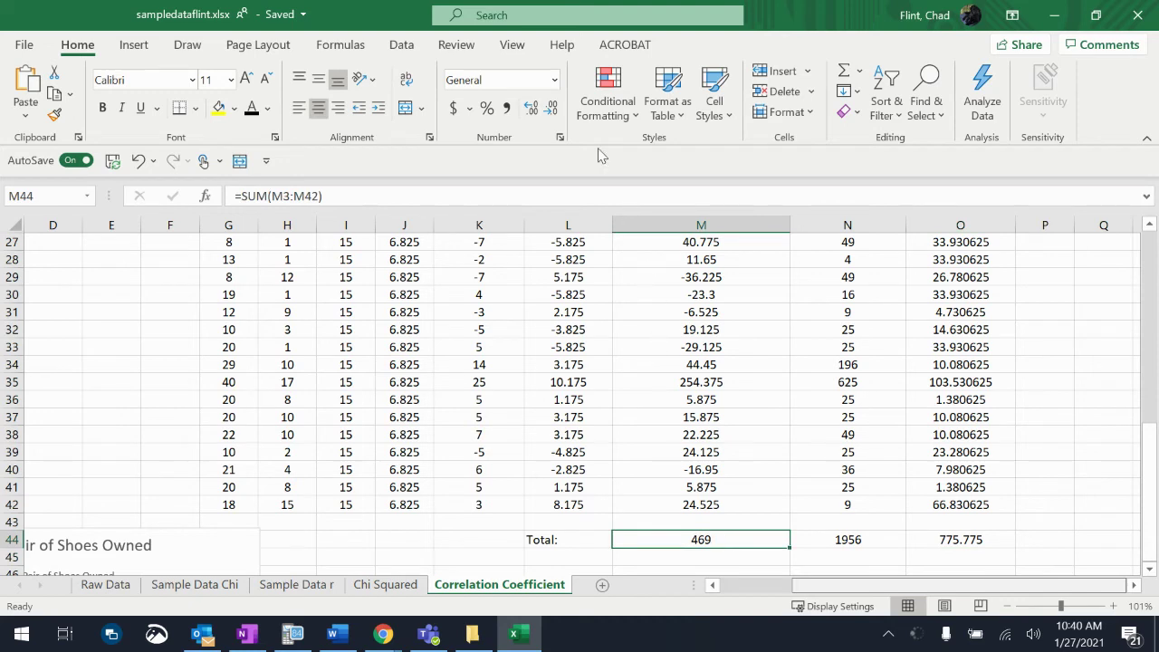
{"action": "left_click", "coordinate": [529, 116]}
{"action": "left_click", "coordinate": [529, 116]}
{"action": "left_click", "coordinate": [529, 116]}
{"action": "left_click", "coordinate": [529, 115]}
{"action": "left_click", "coordinate": [528, 116]}
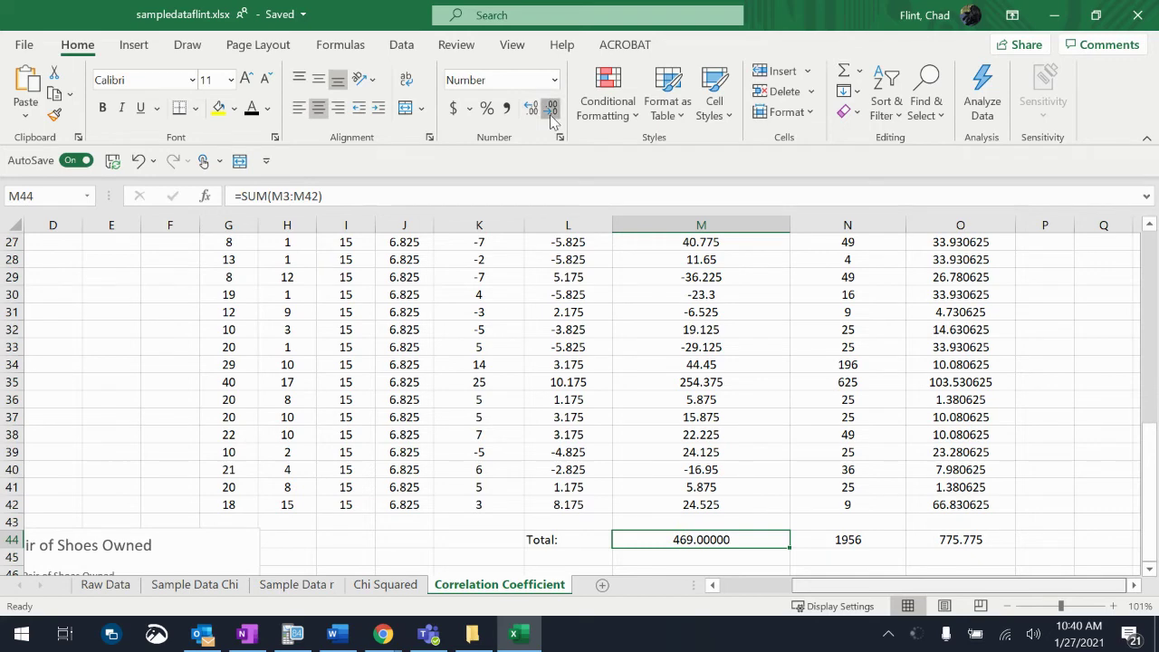
{"action": "left_click", "coordinate": [551, 115]}
{"action": "left_click", "coordinate": [551, 116]}
{"action": "left_click", "coordinate": [550, 116]}
{"action": "left_click", "coordinate": [550, 116]}
{"action": "left_click", "coordinate": [550, 116]}
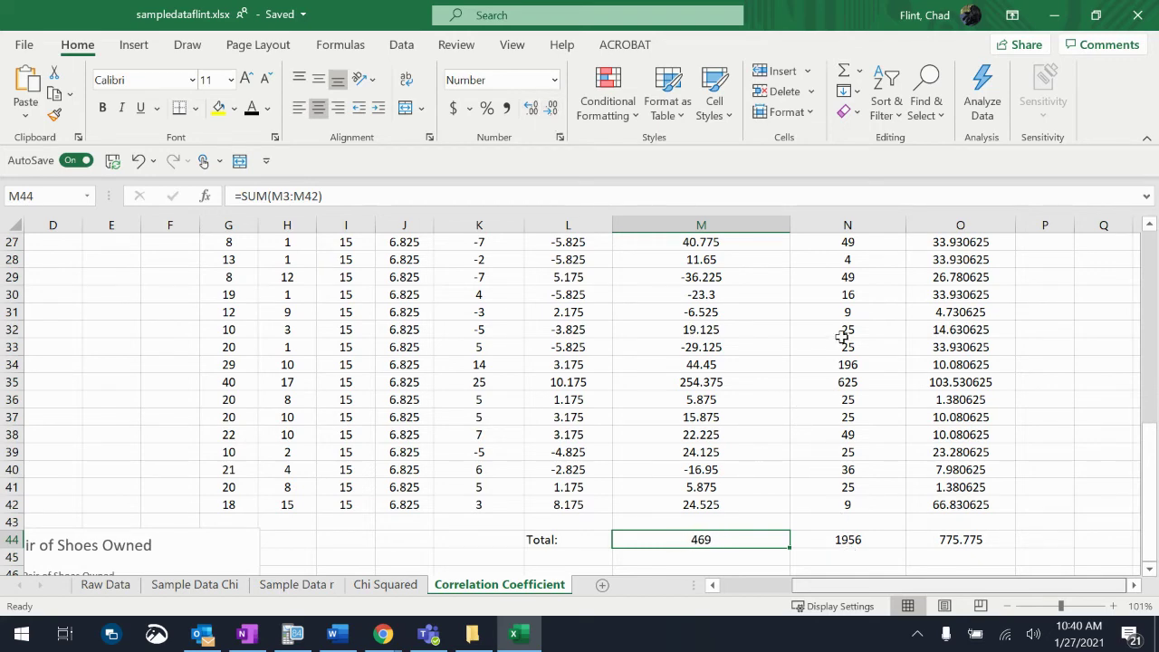
Step: Review the filled deviation, product and squared columns down to the totals in row 44
{"action": "scroll", "coordinate": [842, 337], "scroll_direction": "up", "scroll_amount": 9}
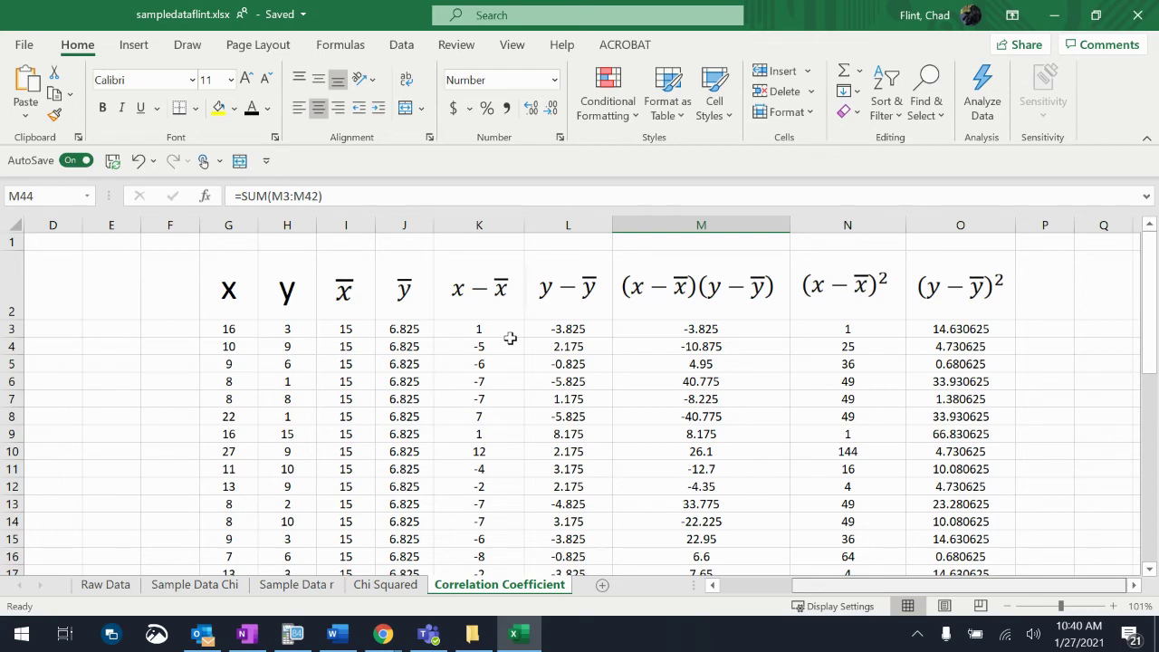
{"action": "left_click", "coordinate": [845, 368]}
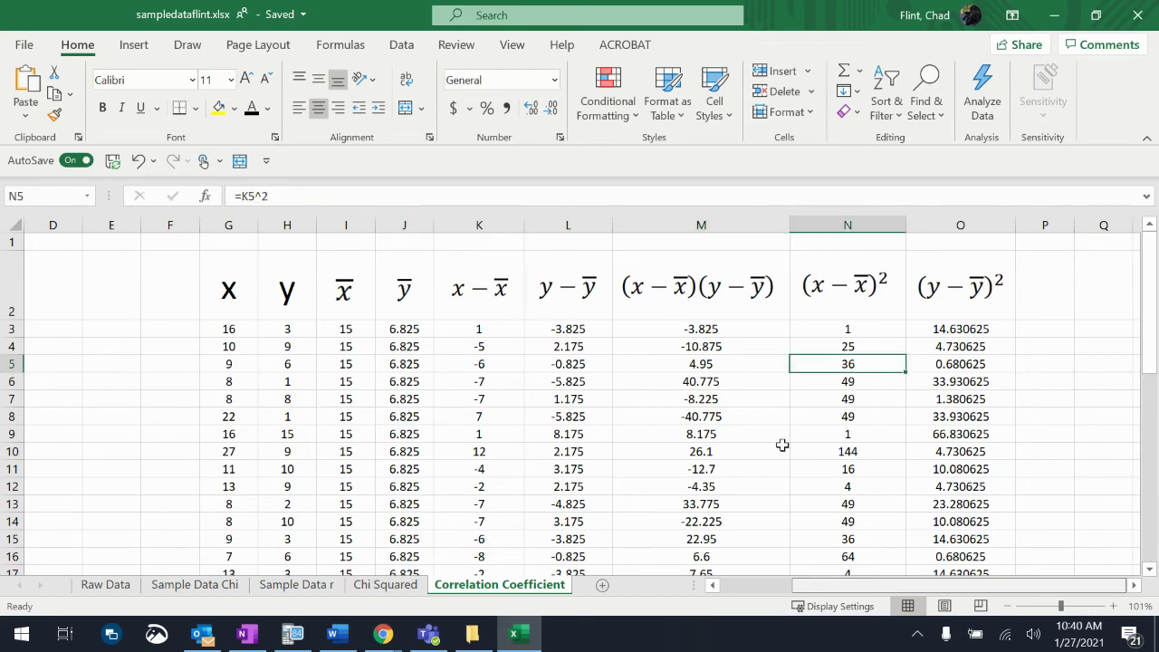
{"action": "scroll", "coordinate": [825, 481], "scroll_direction": "down", "scroll_amount": 7}
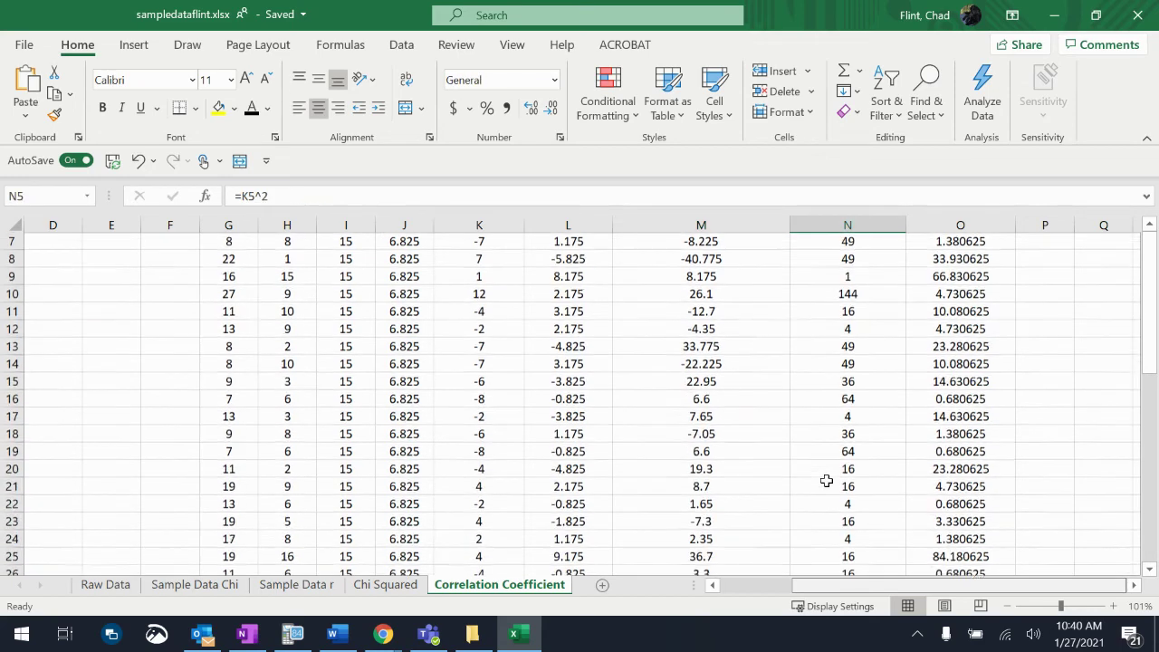
{"action": "scroll", "coordinate": [826, 481], "scroll_direction": "down", "scroll_amount": 1}
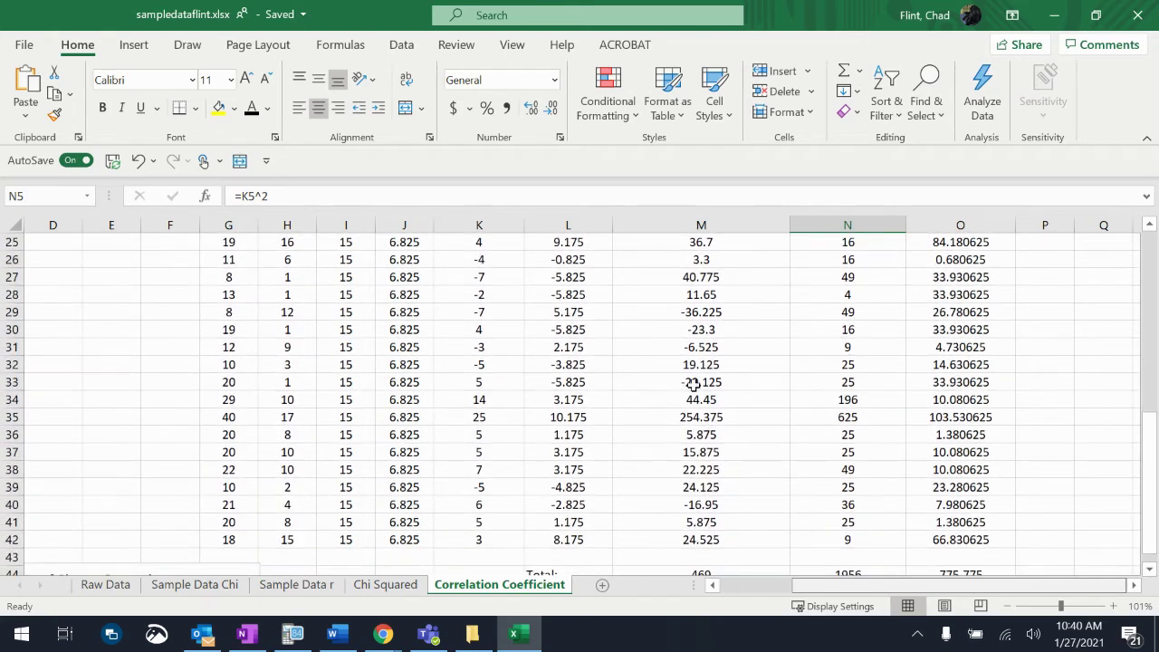
{"action": "scroll", "coordinate": [707, 381], "scroll_direction": "down", "scroll_amount": 2}
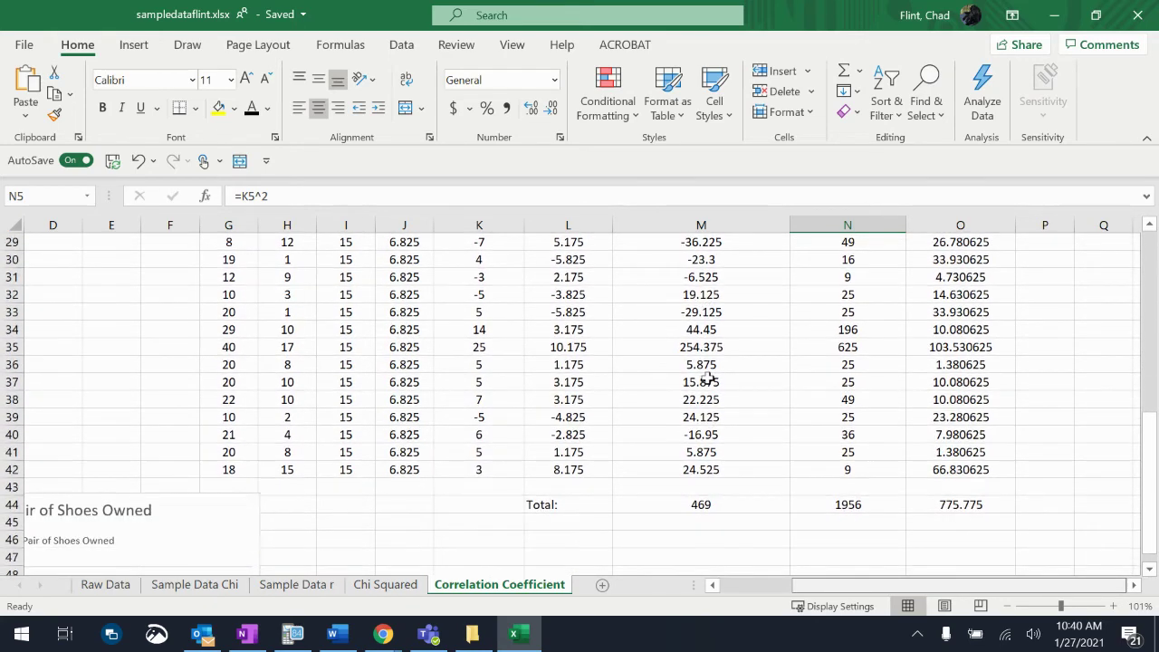
{"action": "left_click", "coordinate": [723, 505]}
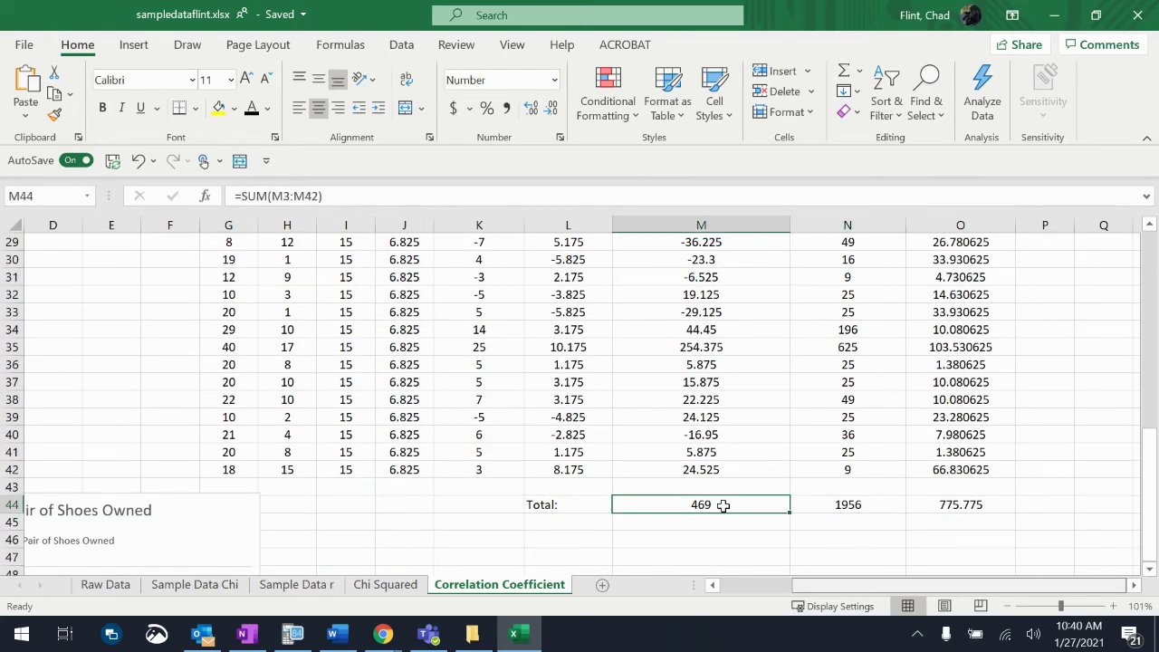
{"action": "scroll", "coordinate": [723, 506], "scroll_direction": "down", "scroll_amount": 3}
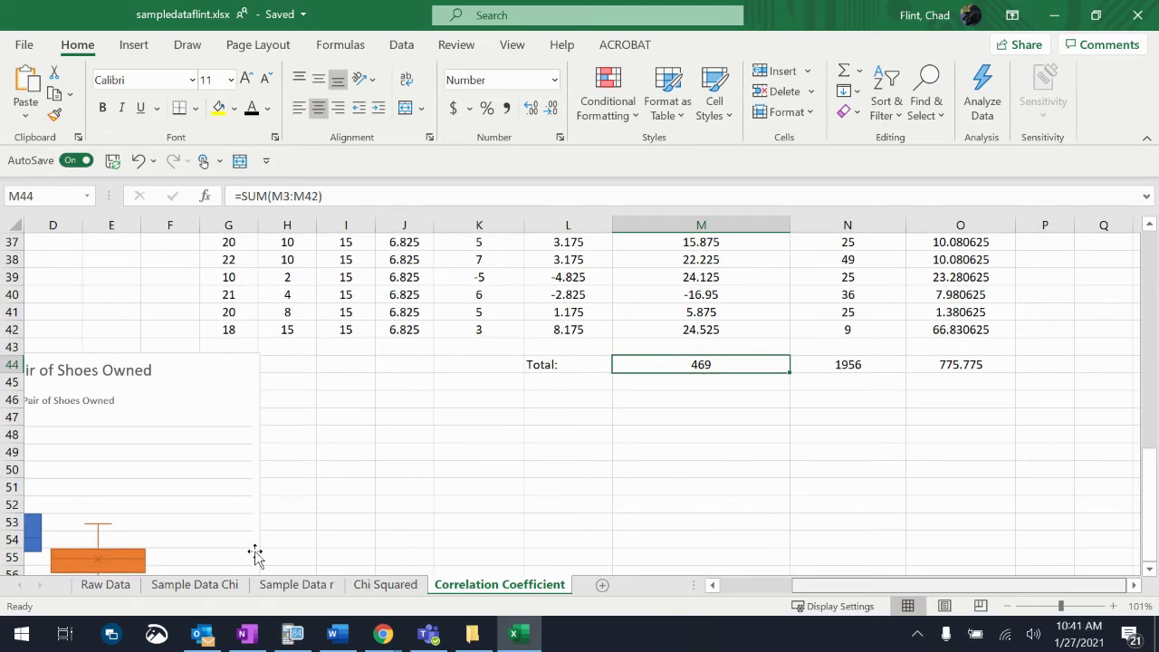
Step: Switch to OneNote, capture a screen snip of the Pearson's product correlation coefficient formula, and return to the Excel workbook
{"action": "left_click", "coordinate": [246, 634]}
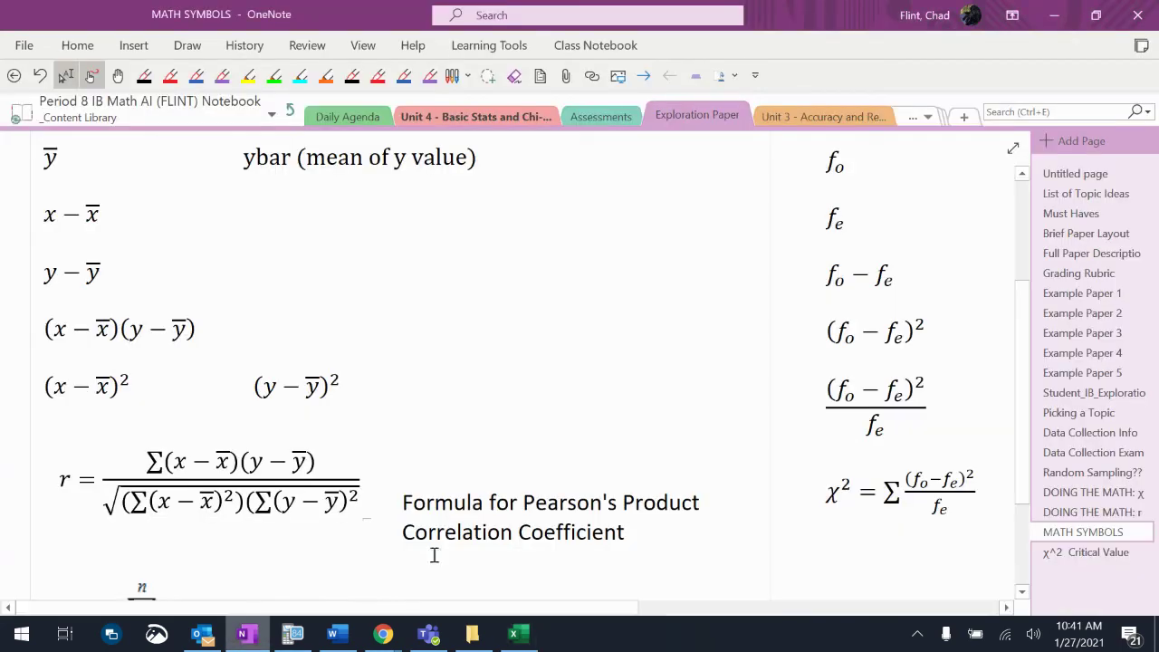
{"action": "scroll", "coordinate": [549, 507], "scroll_direction": "down", "scroll_amount": 3}
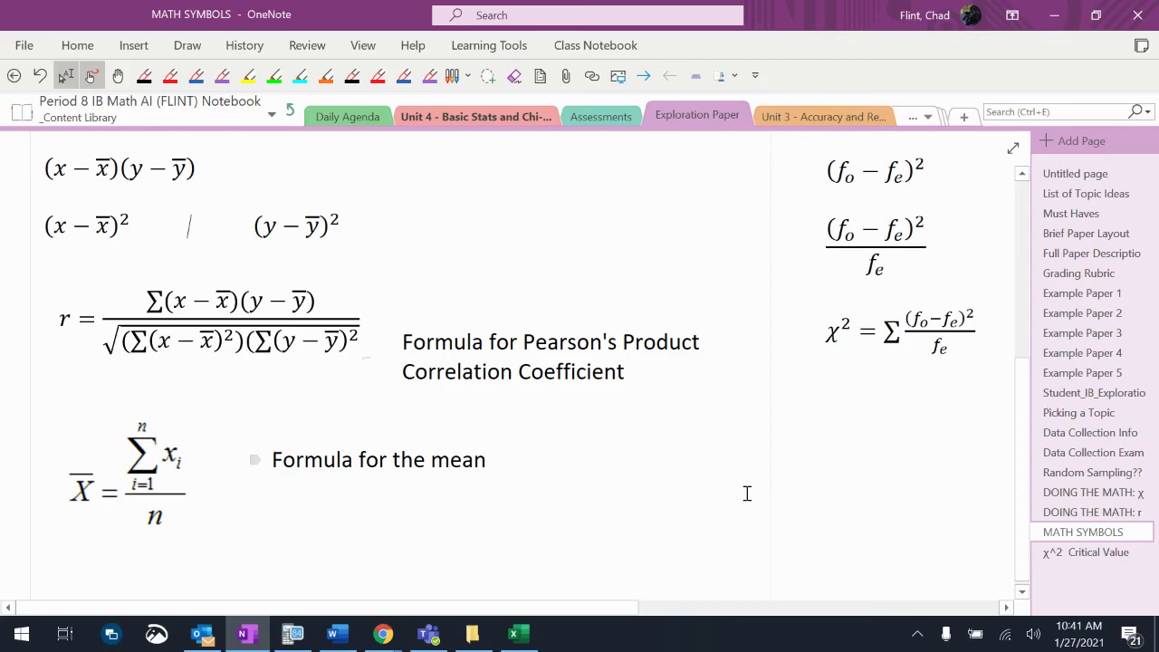
{"action": "key", "text": "super+shift+s"}
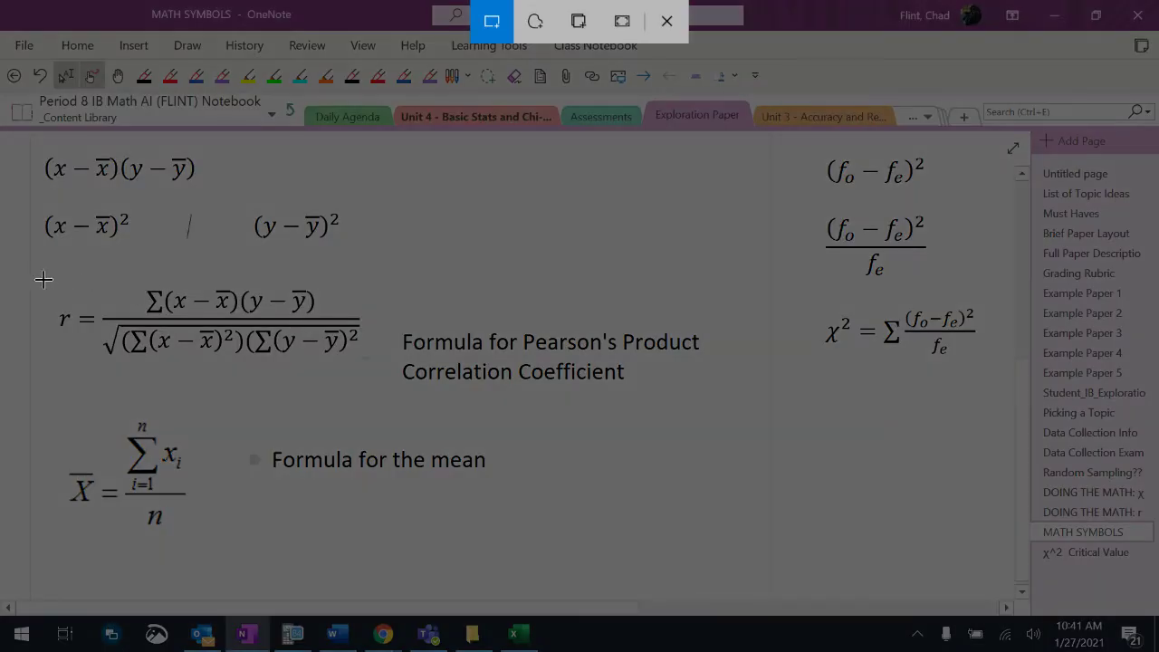
{"action": "mouse_move", "coordinate": [43, 279]}
{"action": "left_mouse_down"}
{"action": "mouse_move", "coordinate": [286, 367]}
{"action": "mouse_move", "coordinate": [373, 379]}
{"action": "left_mouse_up"}
{"action": "left_click", "coordinate": [517, 633]}
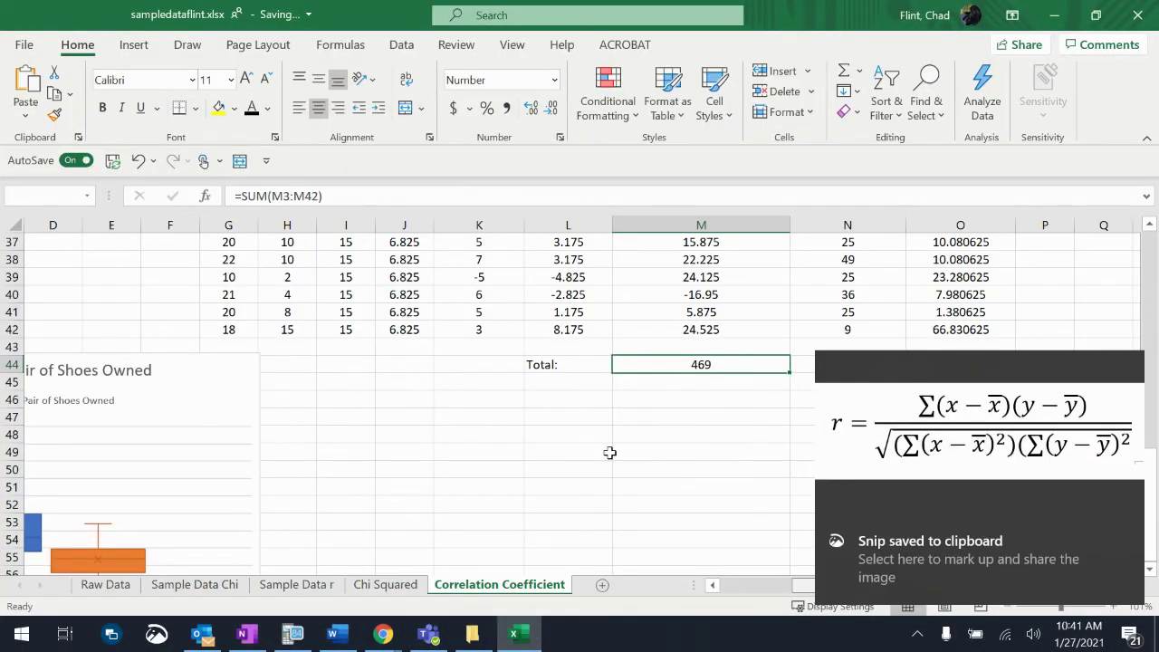
{"action": "scroll", "coordinate": [613, 455], "scroll_direction": "down", "scroll_amount": 1}
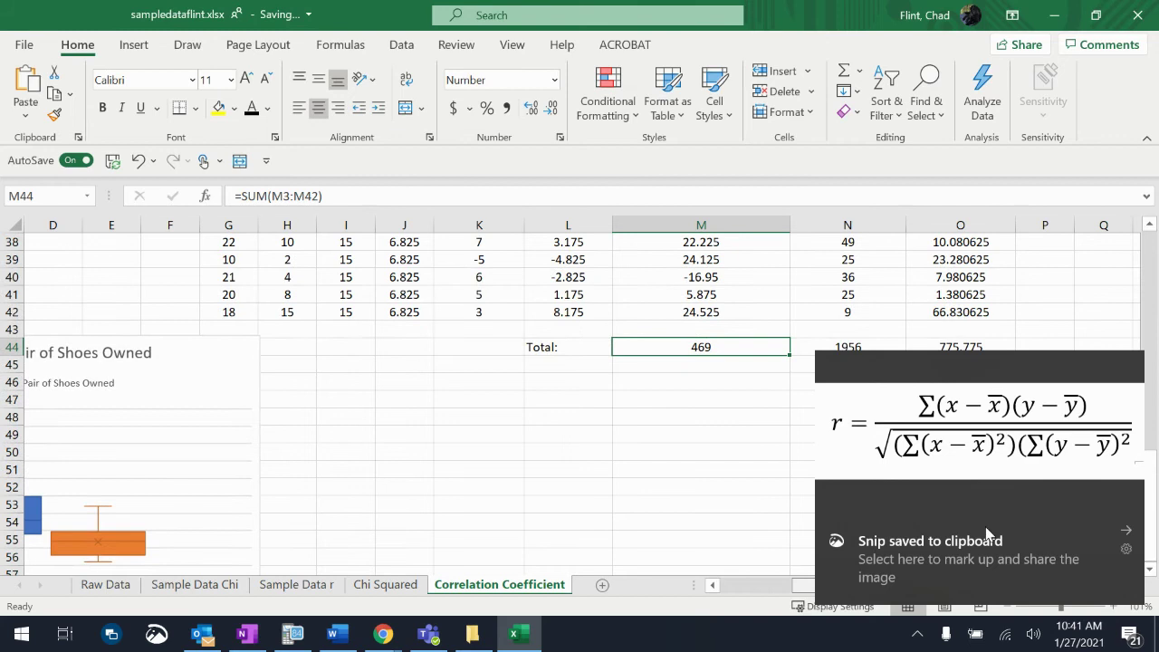
{"action": "left_click", "coordinate": [1126, 531]}
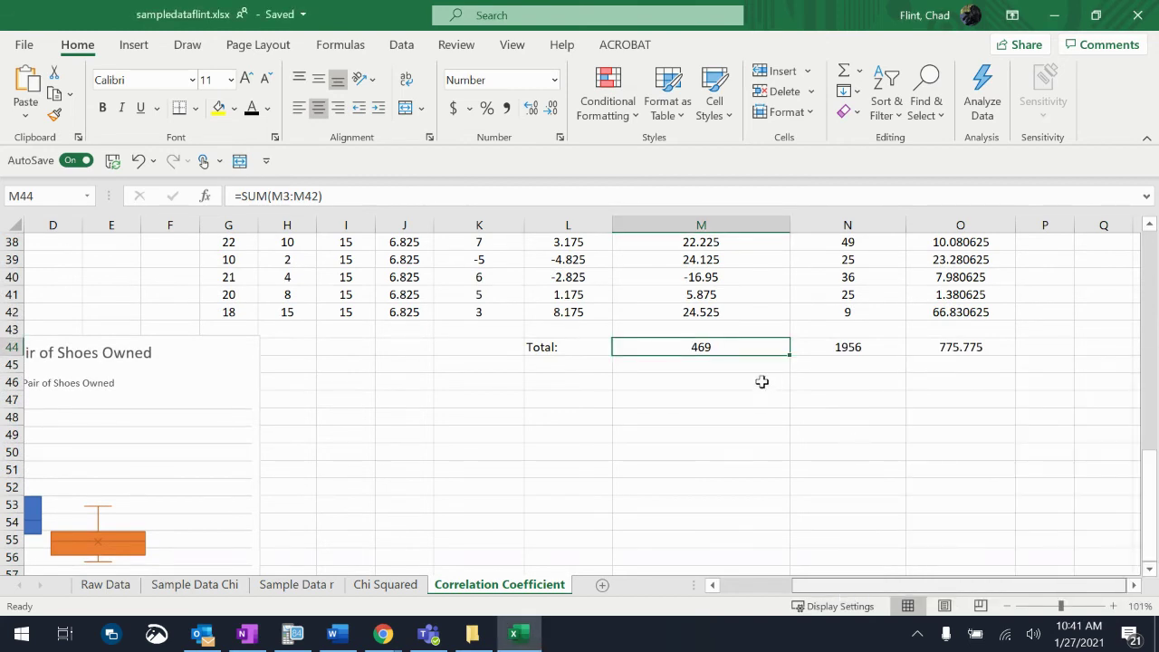
Step: Merge and center cells I46:N53 and place the copied formula image at the right end of the merged cell
{"action": "left_click_drag", "start_coordinate": [825, 382], "coordinate": [365, 495]}
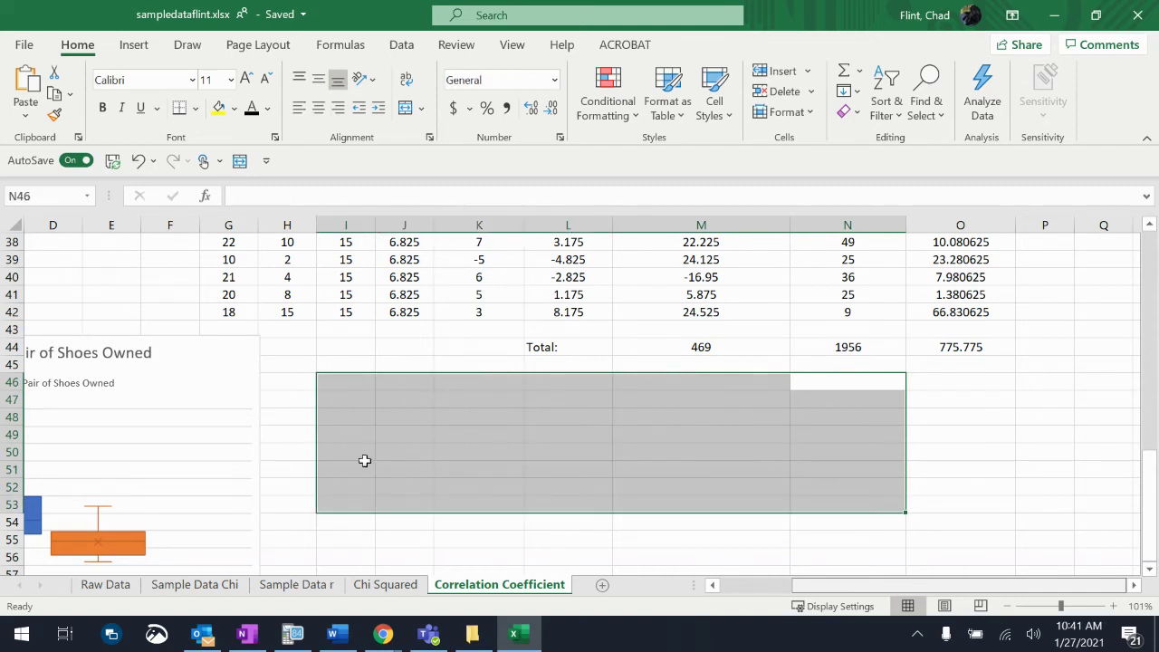
{"action": "left_click", "coordinate": [408, 110]}
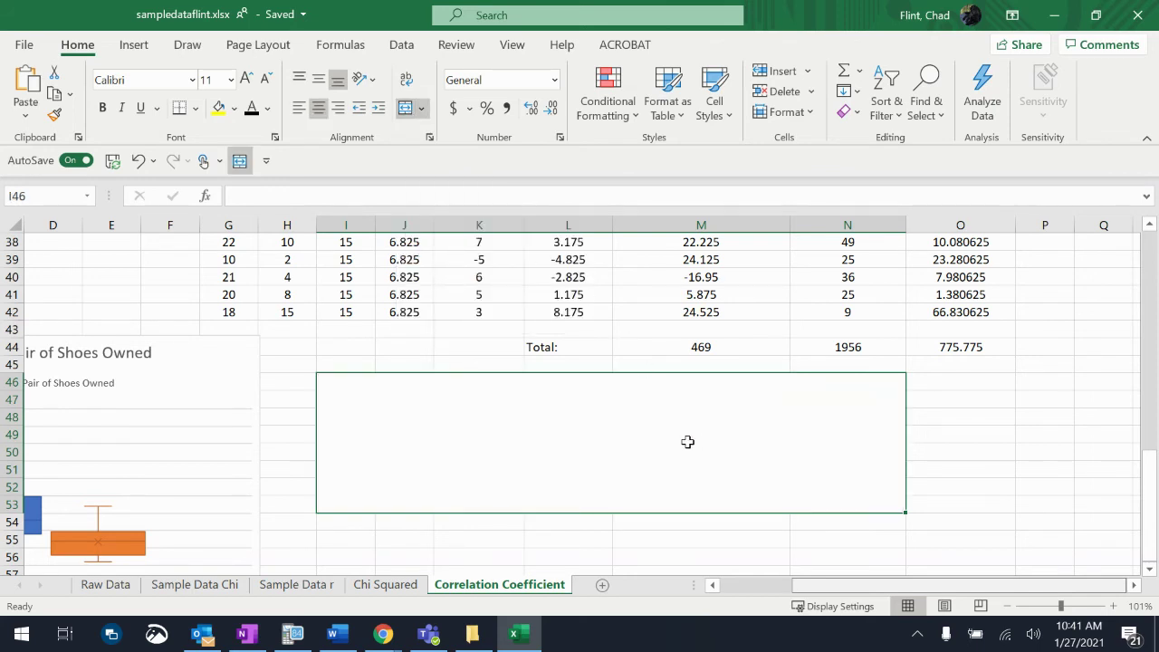
{"action": "key", "text": "ctrl+v"}
{"action": "left_click_drag", "start_coordinate": [634, 435], "coordinate": [872, 445]}
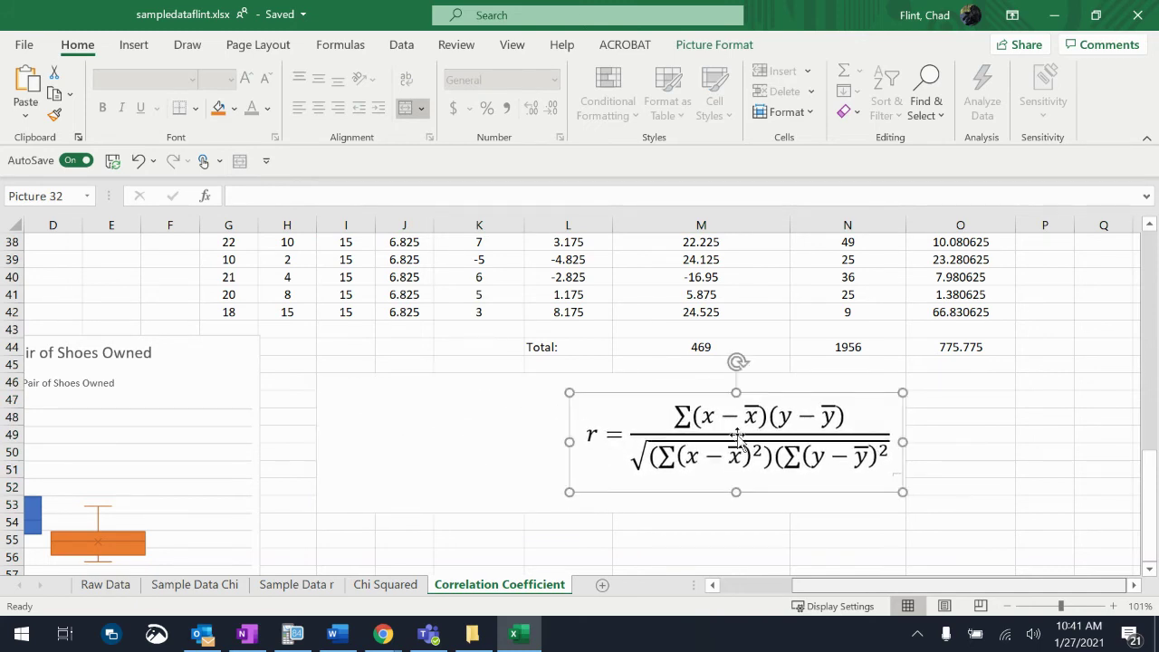
Step: Merge and center cells O46:O53 beside the formula image to hold the r value
{"action": "scroll", "coordinate": [762, 462], "scroll_direction": "up", "scroll_amount": 2}
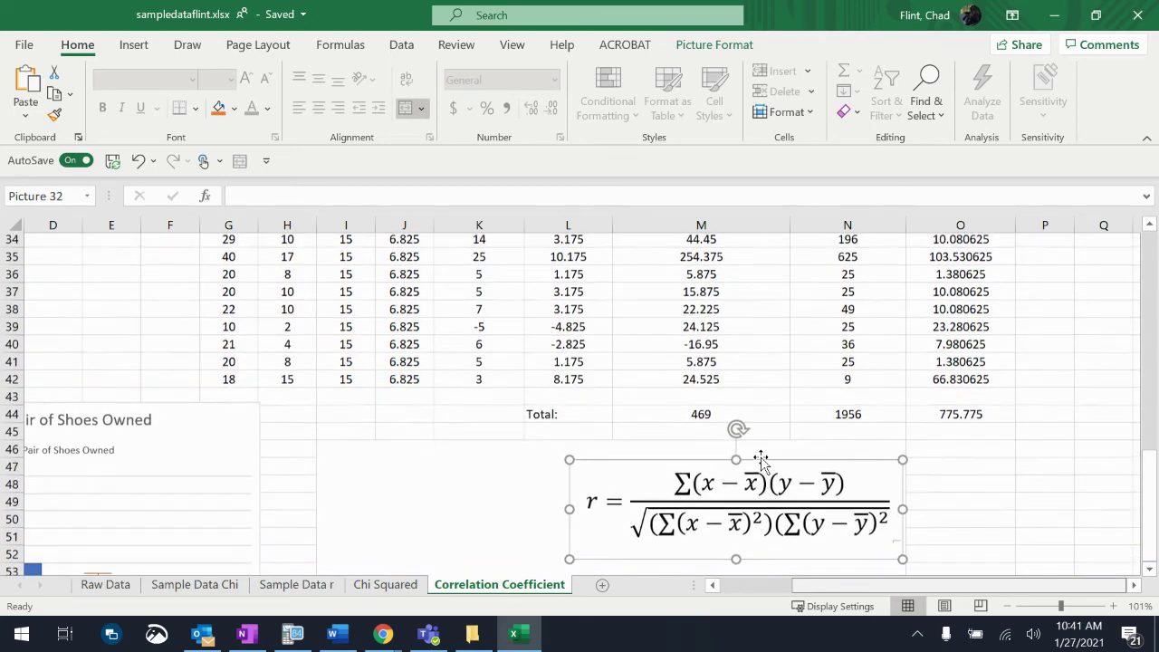
{"action": "scroll", "coordinate": [762, 461], "scroll_direction": "down", "scroll_amount": 1}
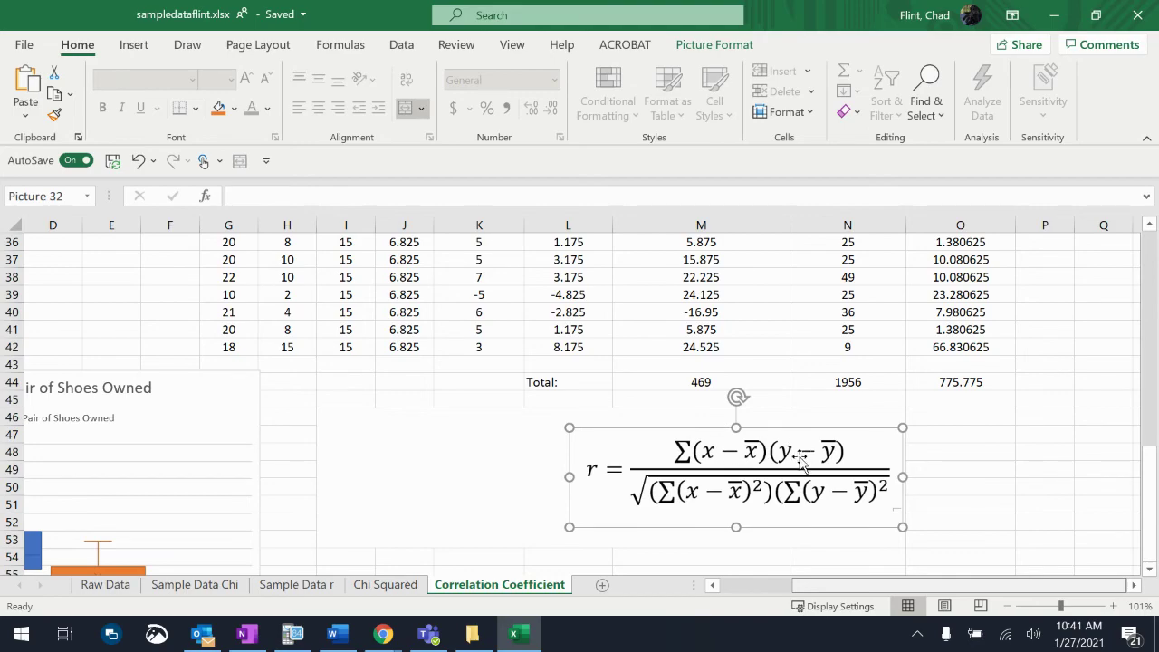
{"action": "scroll", "coordinate": [769, 331], "scroll_direction": "up", "scroll_amount": 9}
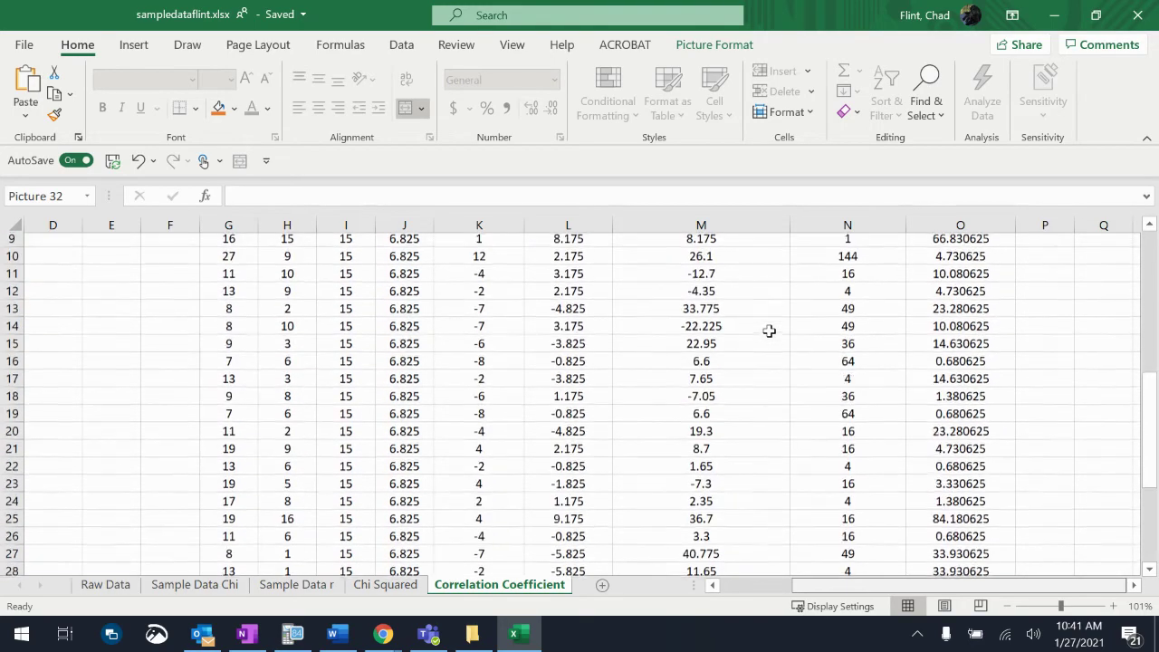
{"action": "scroll", "coordinate": [769, 330], "scroll_direction": "up", "scroll_amount": 3}
{"action": "scroll", "coordinate": [769, 331], "scroll_direction": "down", "scroll_amount": 11}
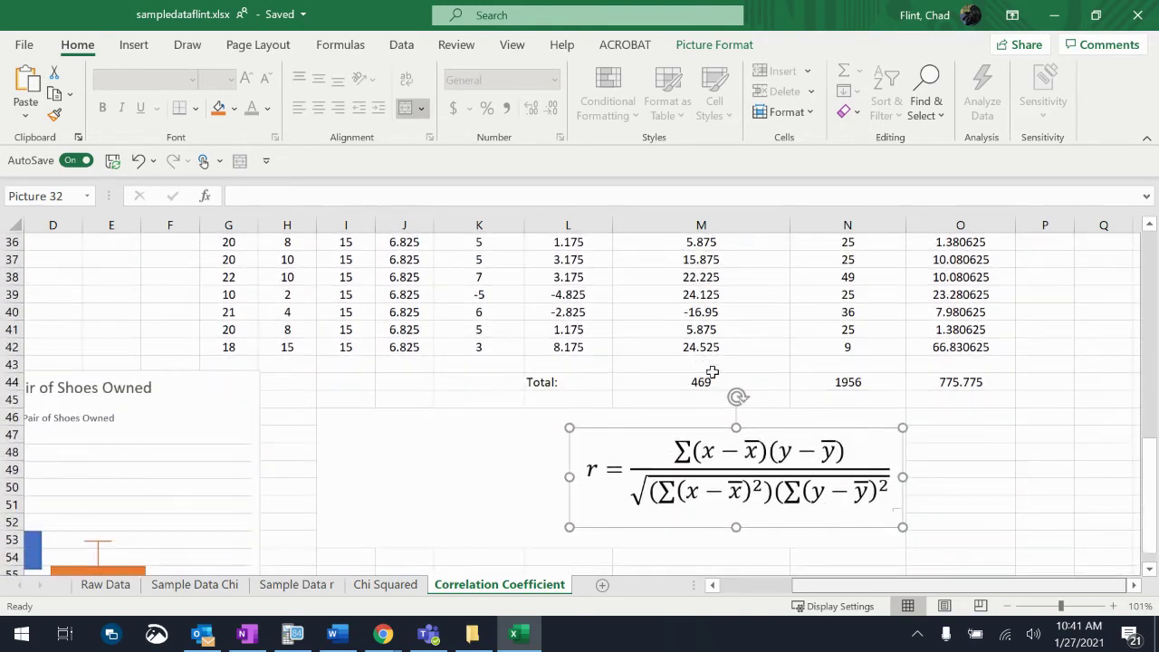
{"action": "left_click", "coordinate": [700, 382]}
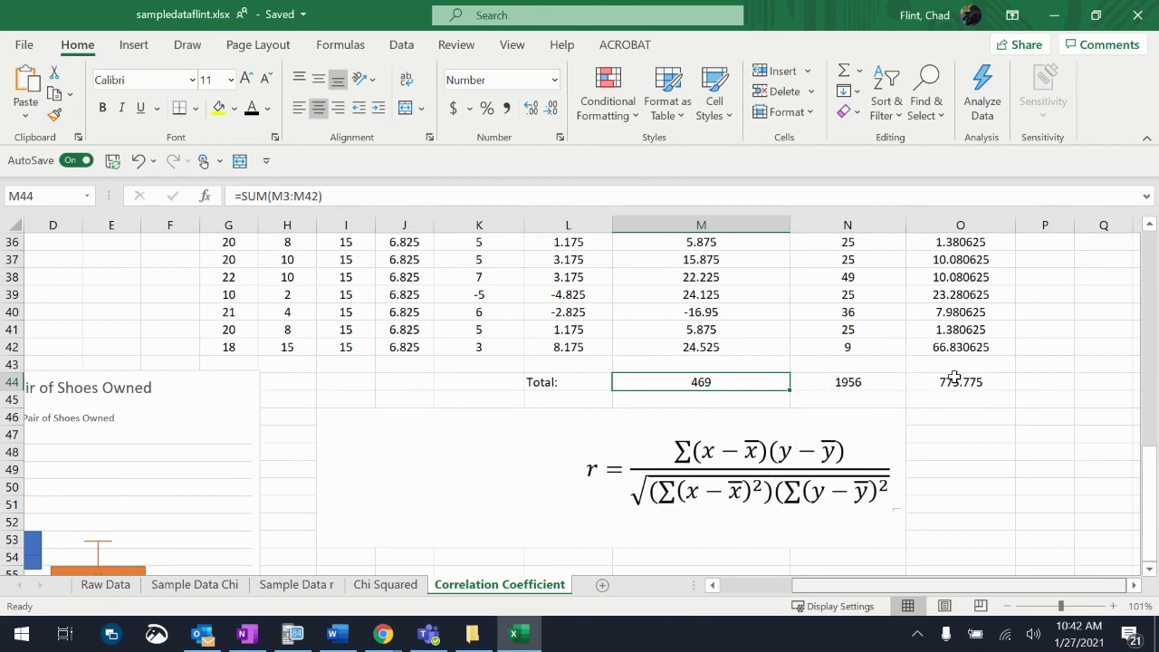
{"action": "left_click_drag", "start_coordinate": [965, 424], "coordinate": [963, 538]}
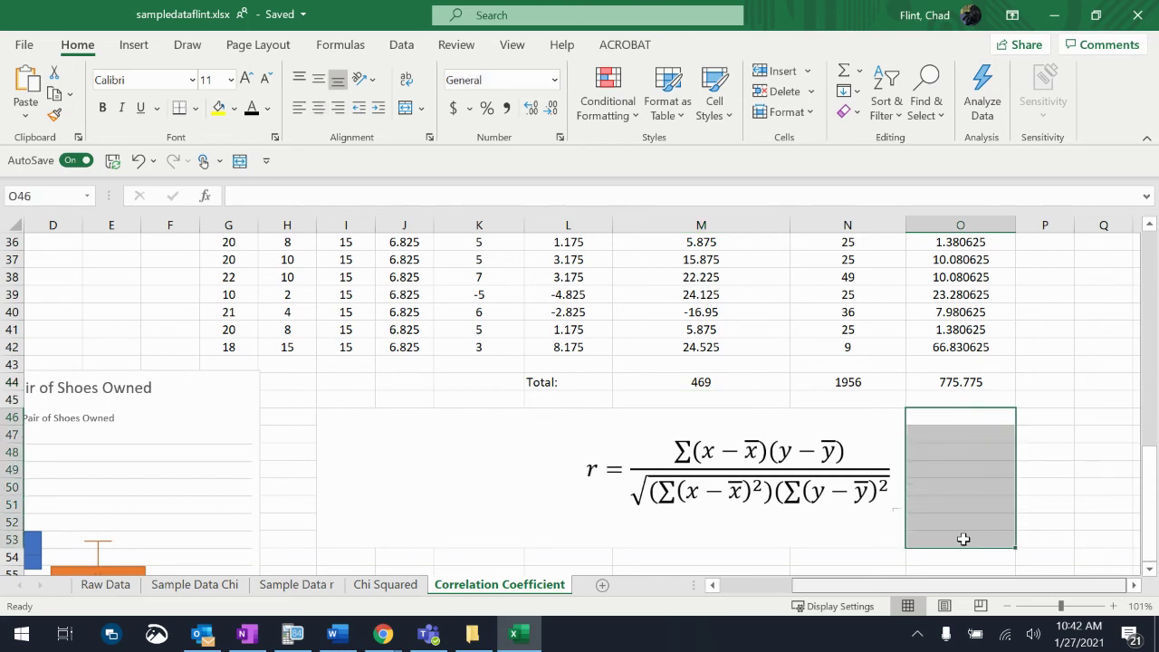
{"action": "left_click", "coordinate": [405, 108]}
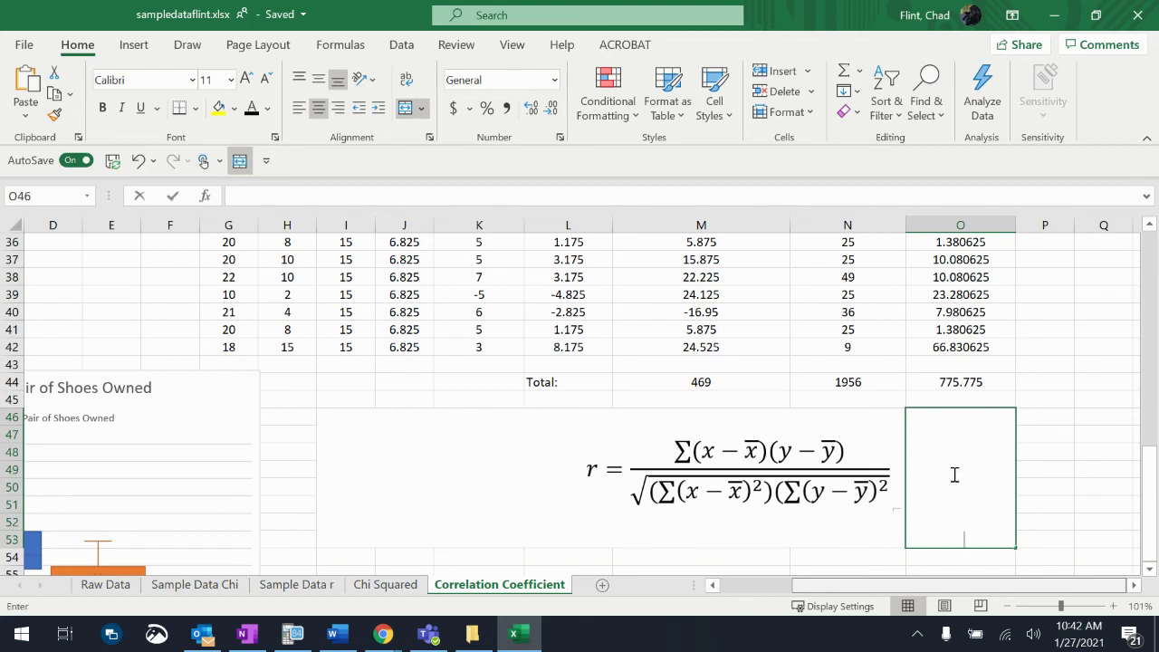
Step: Enter the formula =M44/SQRT(N44*O44) in the merged cell O46 to calculate r from the column totals
{"action": "type", "text": "="}
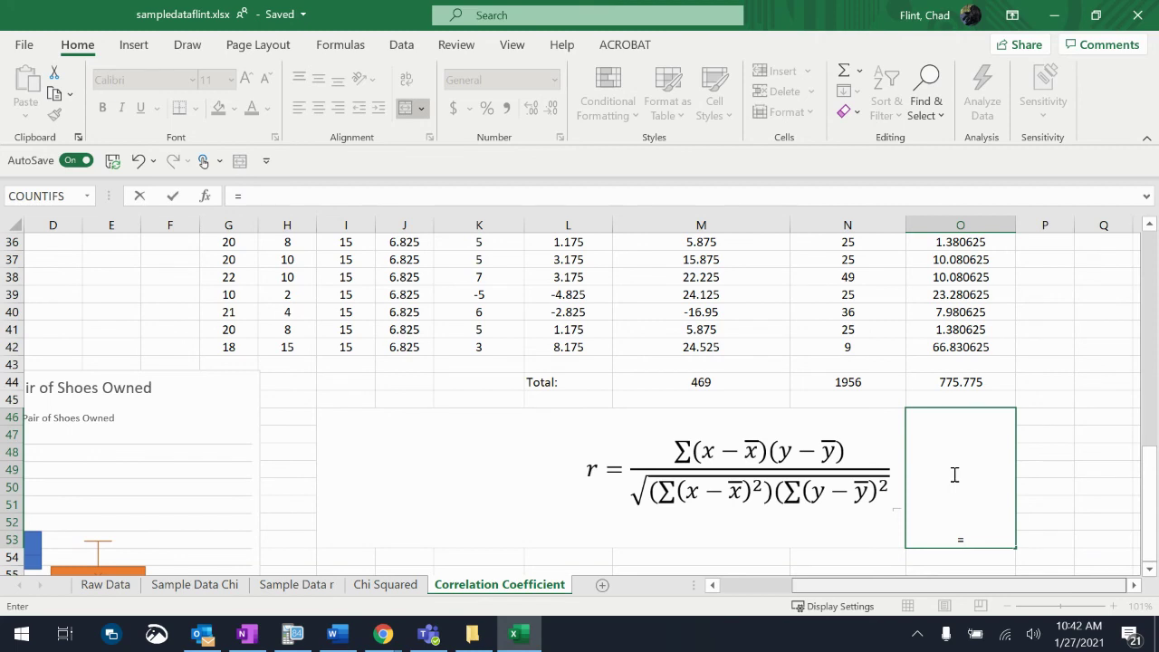
{"action": "left_click", "coordinate": [718, 382]}
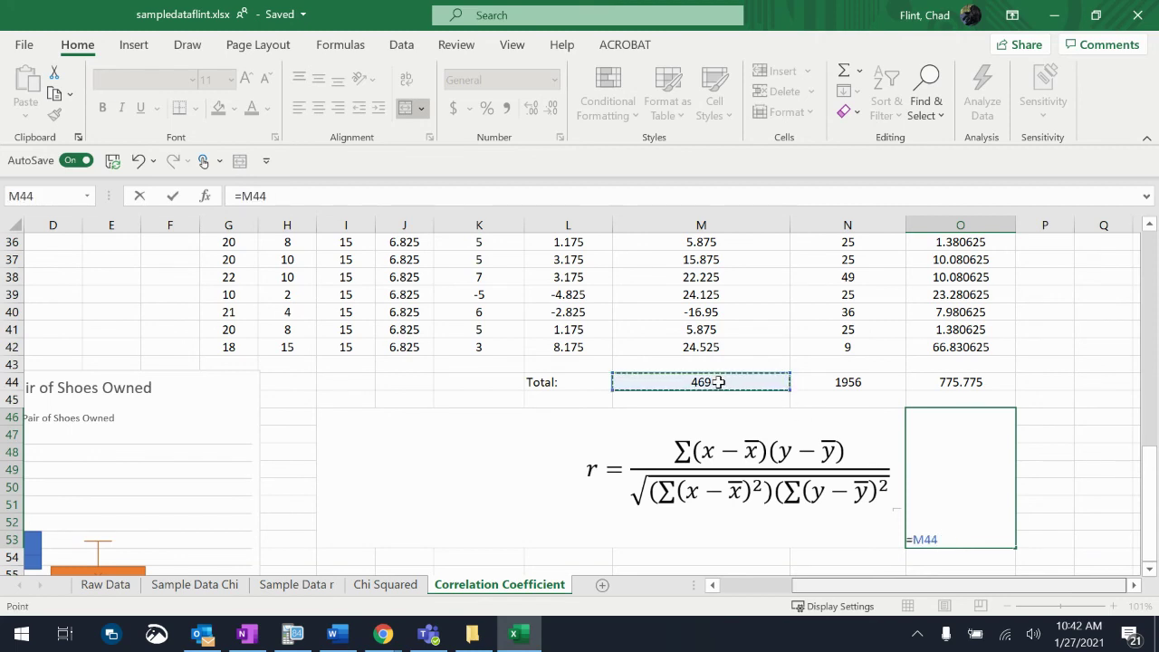
{"action": "type", "text": "/"}
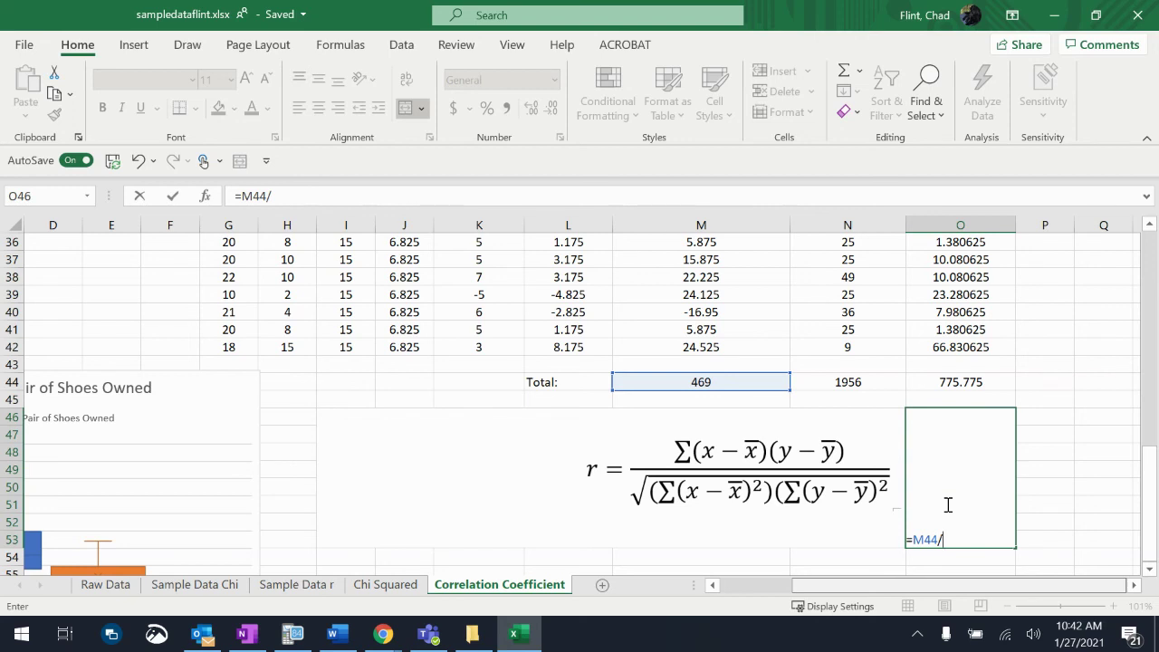
{"action": "type", "text": "sq"}
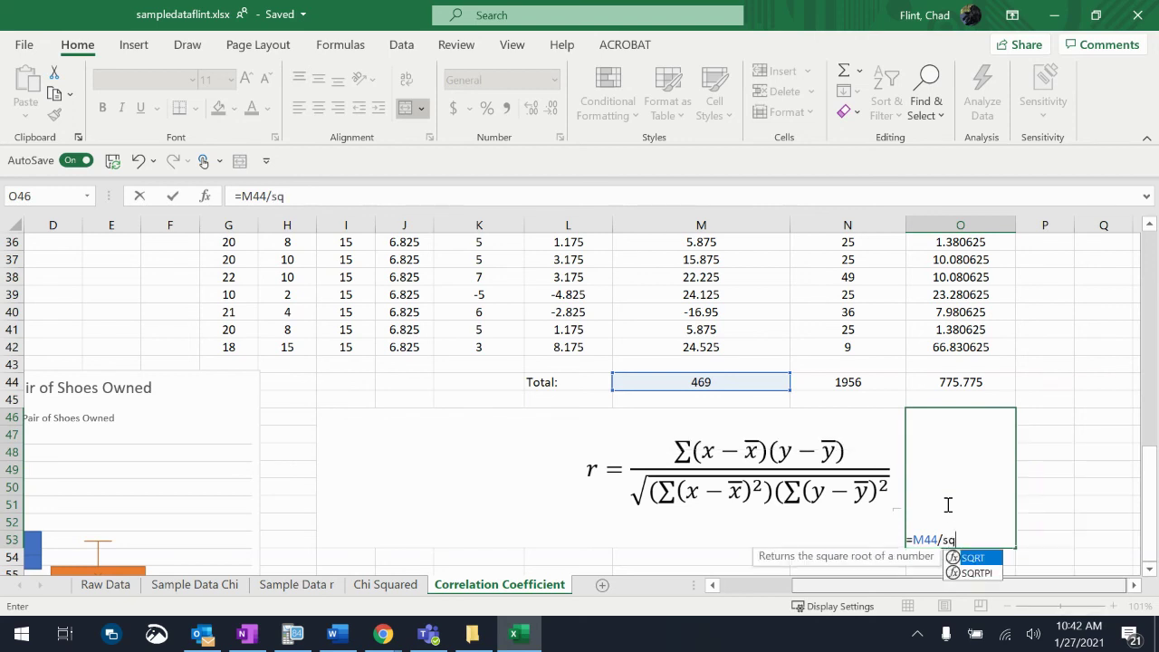
{"action": "type", "text": "rt"}
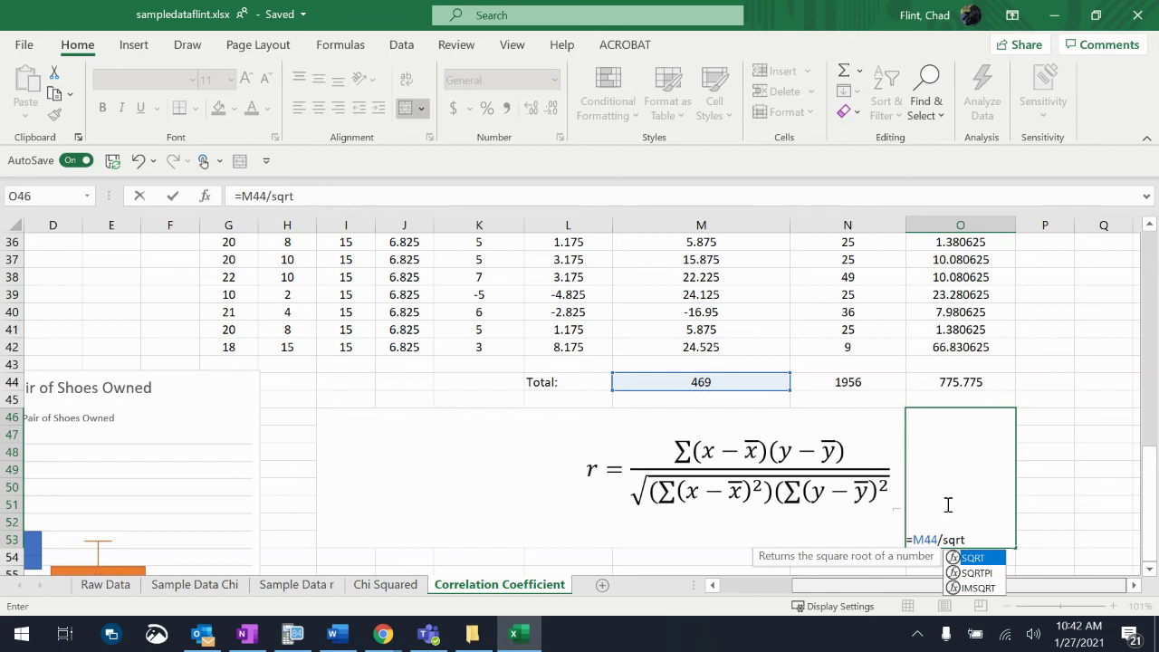
{"action": "type", "text": "("}
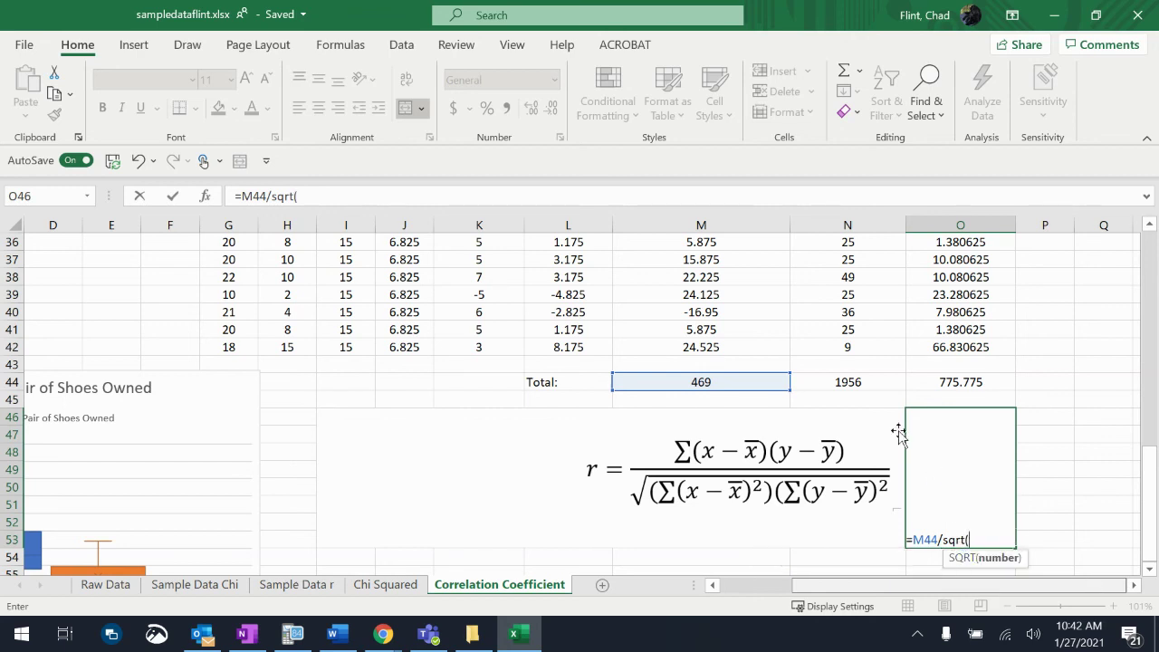
{"action": "left_click", "coordinate": [847, 381]}
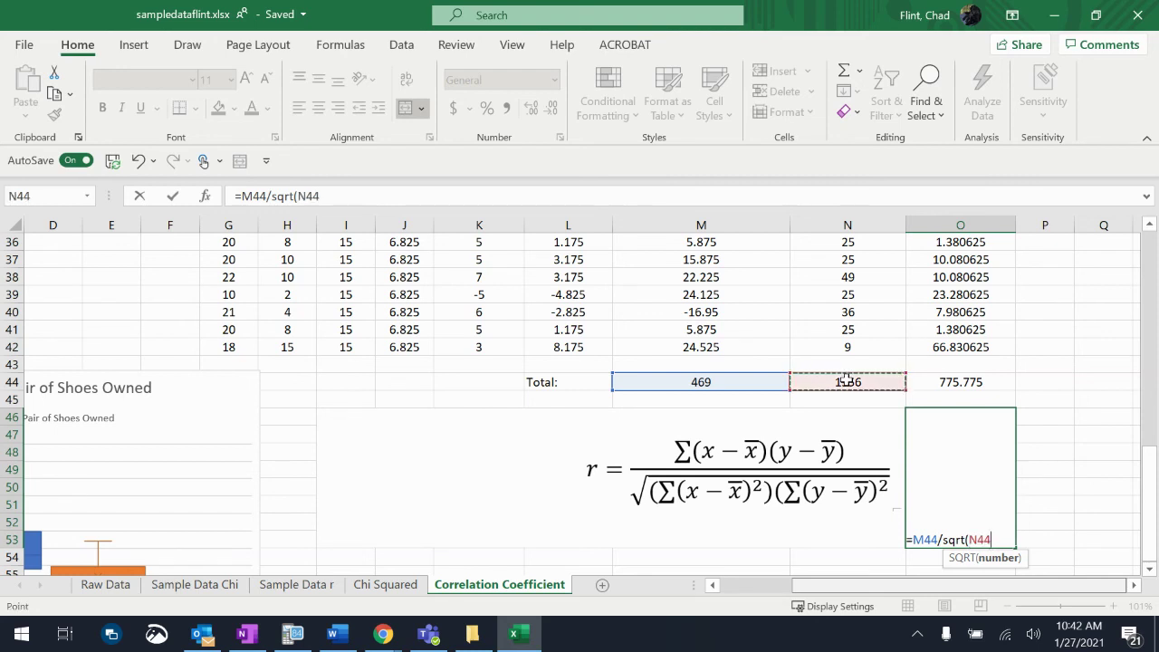
{"action": "type", "text": "*"}
{"action": "left_click", "coordinate": [938, 381]}
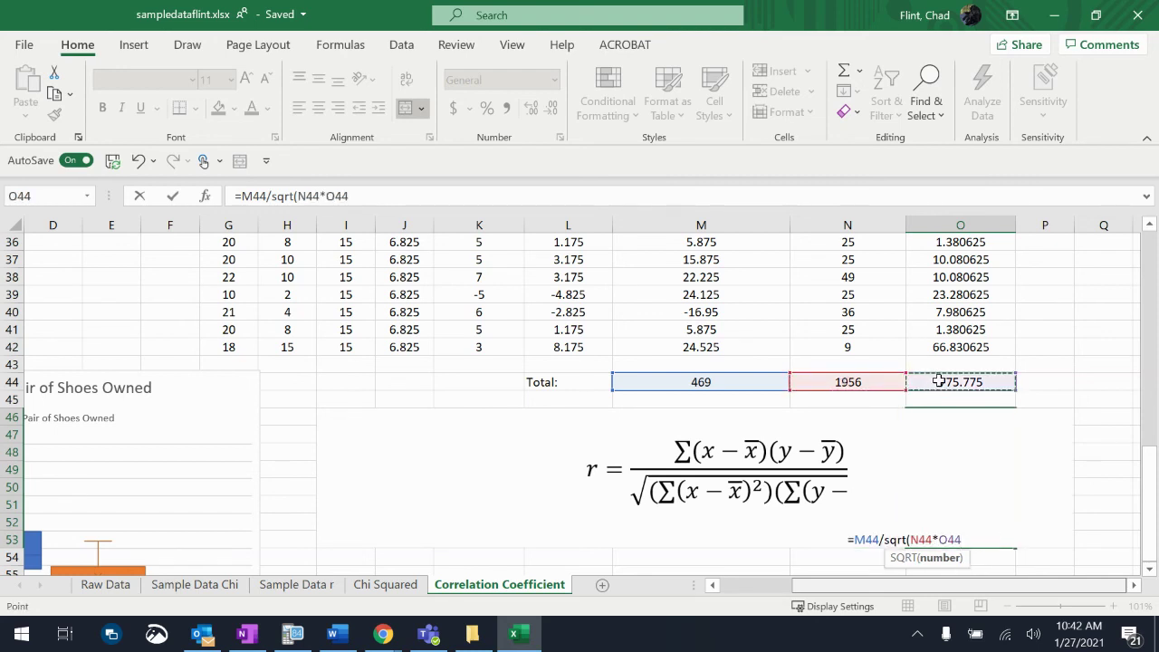
{"action": "type", "text": ")"}
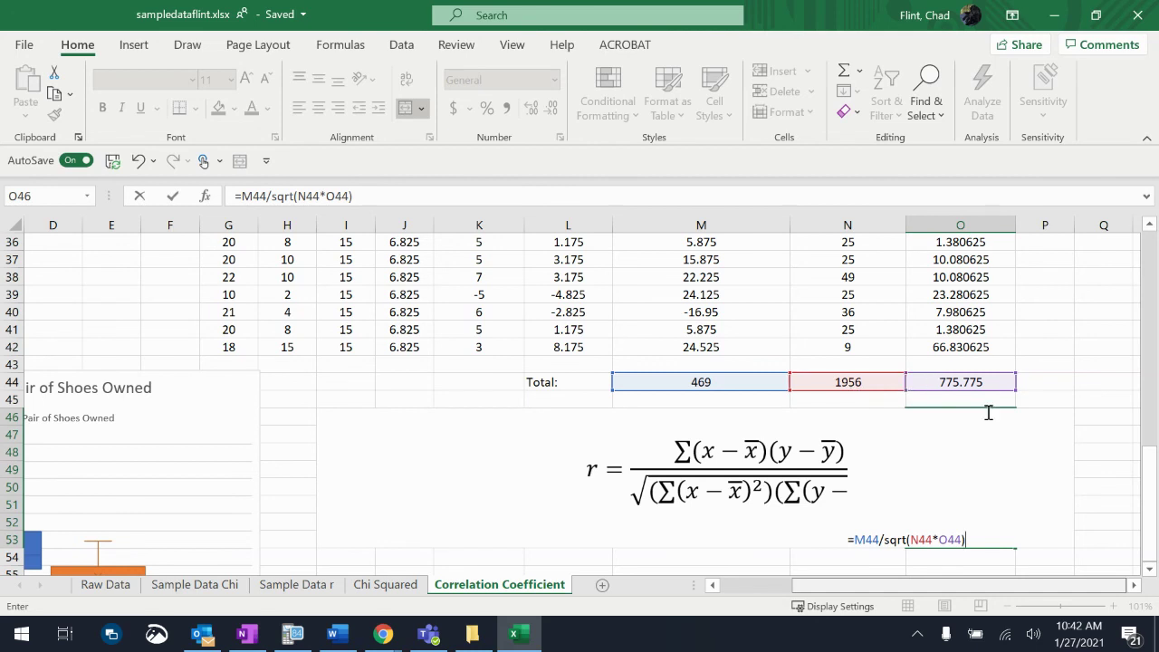
{"action": "key", "text": "Return"}
Step: Center the r value vertically in merged cell O46 and set its font size to 20
{"action": "left_click", "coordinate": [961, 500]}
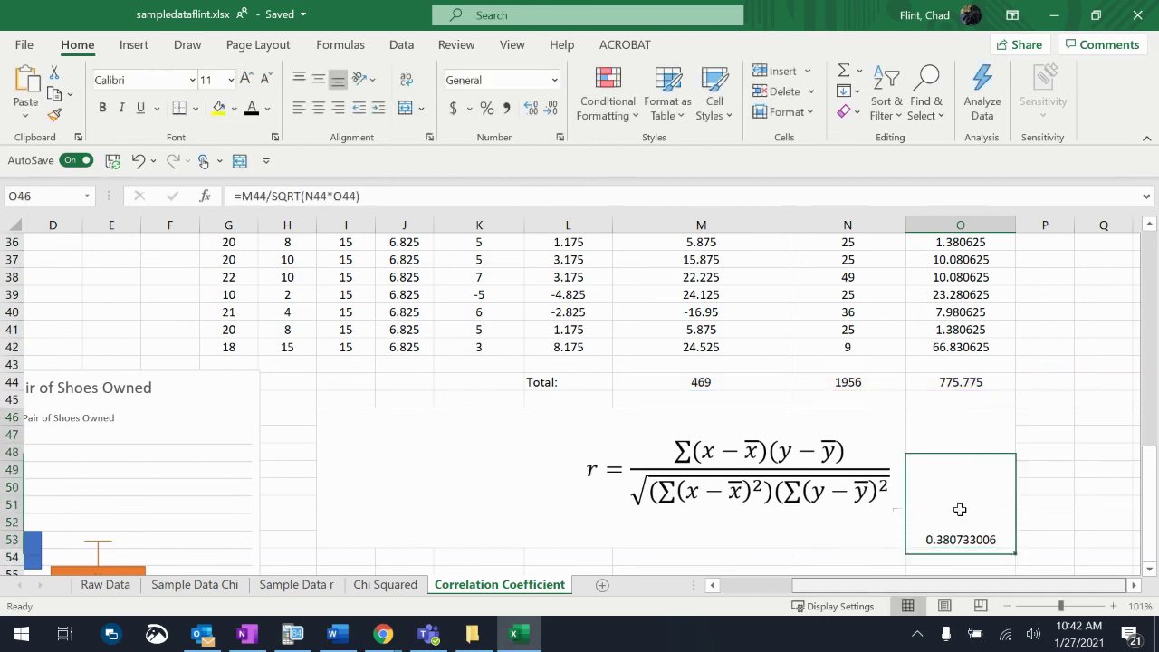
{"action": "left_click", "coordinate": [318, 79]}
{"action": "left_click", "coordinate": [208, 81]}
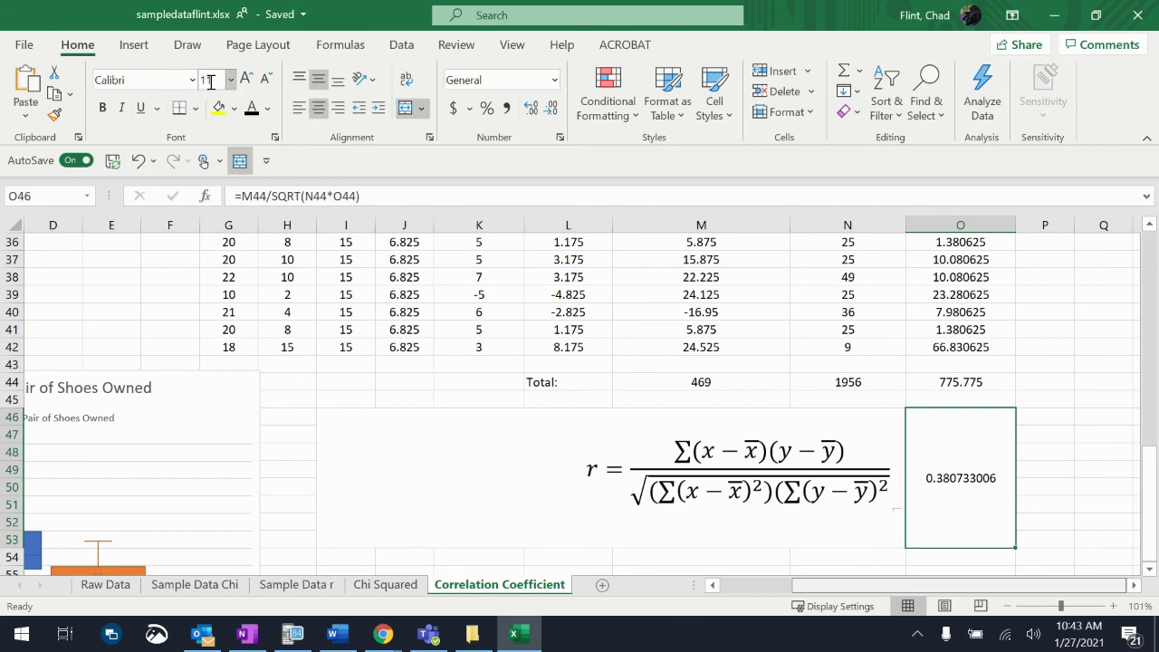
{"action": "type", "text": "20"}
{"action": "key", "text": "Return"}
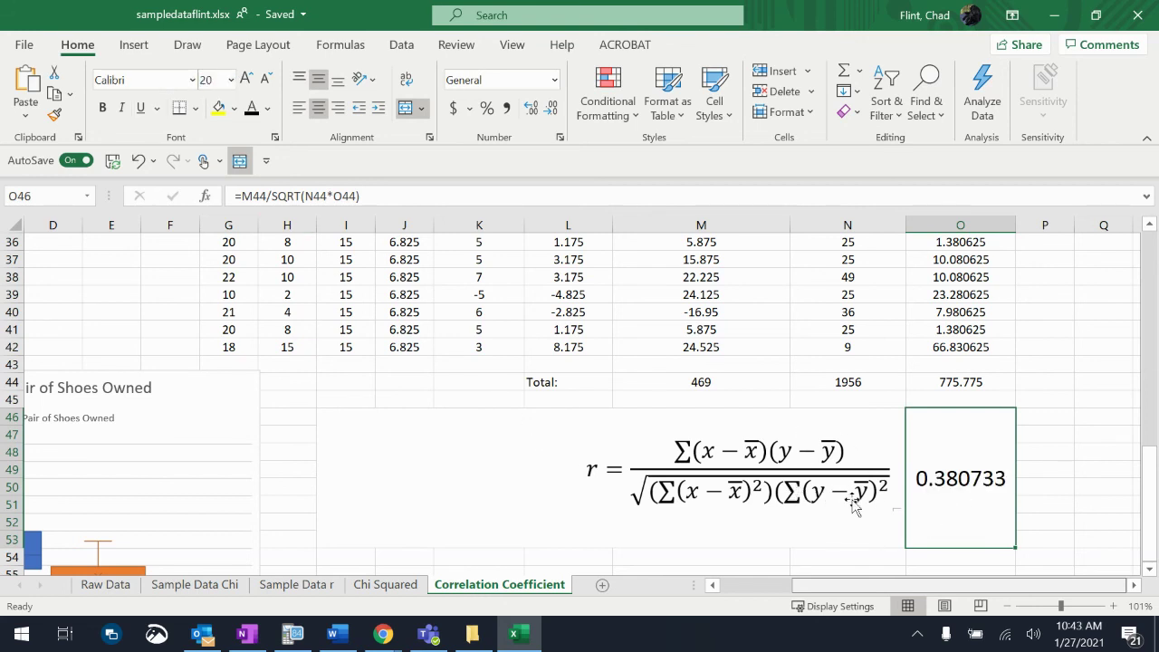
Step: Review the whole sheet, from the summary statistics and deviation columns down to the totals and the r calculation
{"action": "scroll", "coordinate": [945, 525], "scroll_direction": "down", "scroll_amount": 1}
{"action": "scroll", "coordinate": [944, 525], "scroll_direction": "up", "scroll_amount": 12}
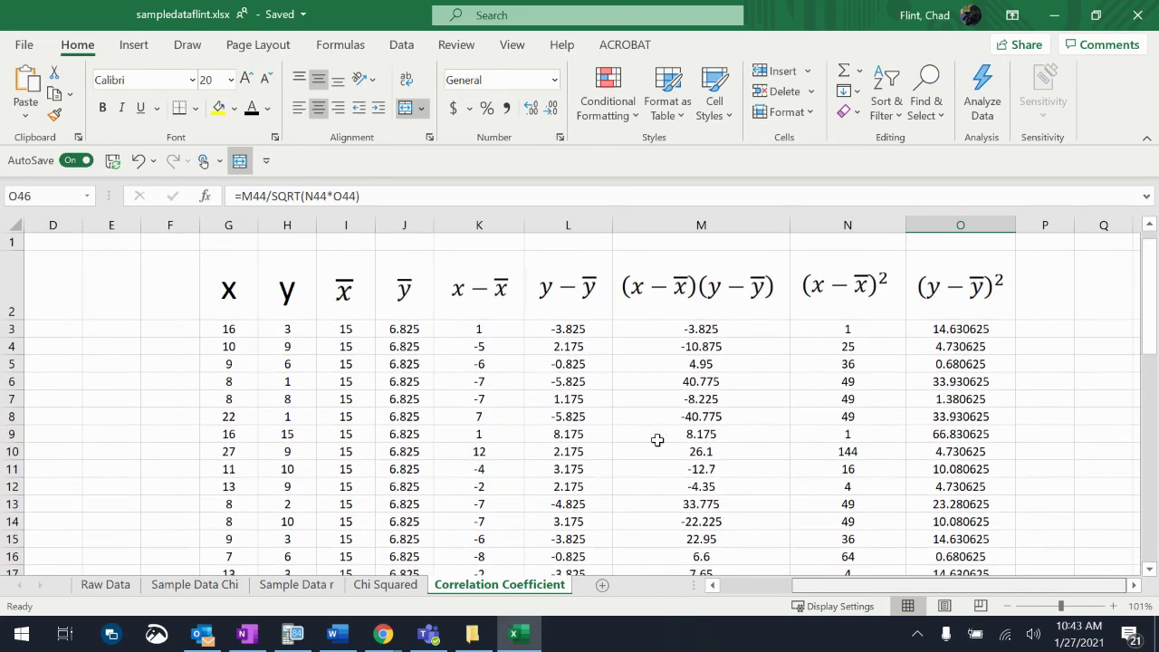
{"action": "scroll", "coordinate": [615, 438], "scroll_direction": "left", "scroll_amount": 2}
{"action": "scroll", "coordinate": [615, 438], "scroll_direction": "left", "scroll_amount": 1}
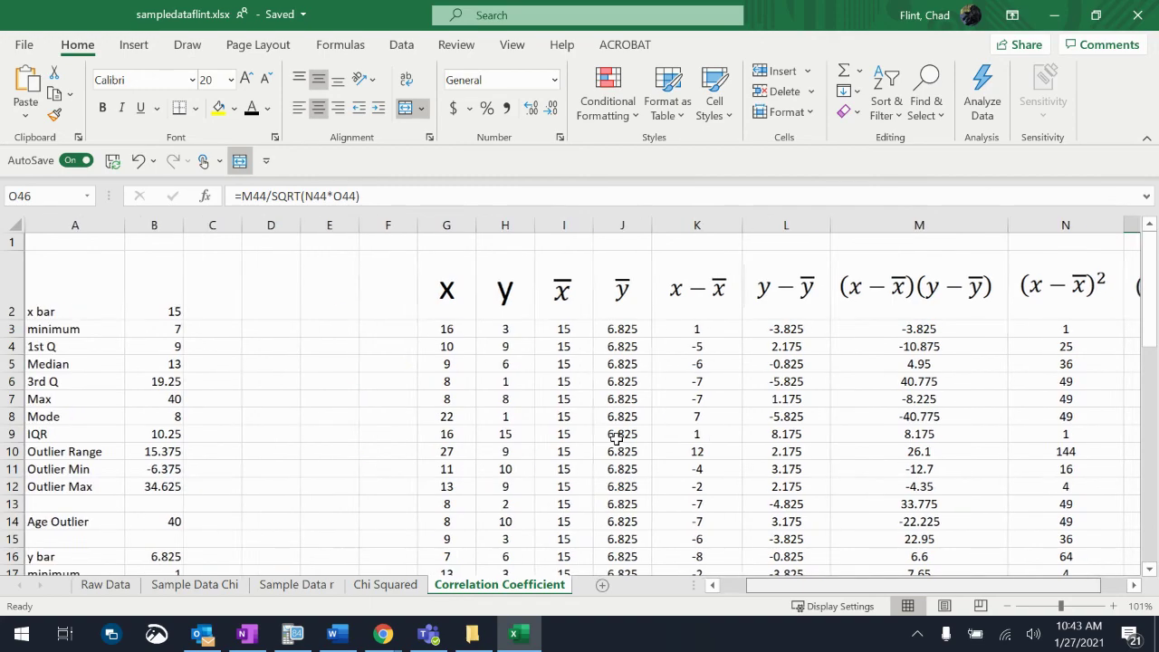
{"action": "scroll", "coordinate": [616, 438], "scroll_direction": "down", "scroll_amount": 3}
{"action": "scroll", "coordinate": [615, 438], "scroll_direction": "down", "scroll_amount": 2}
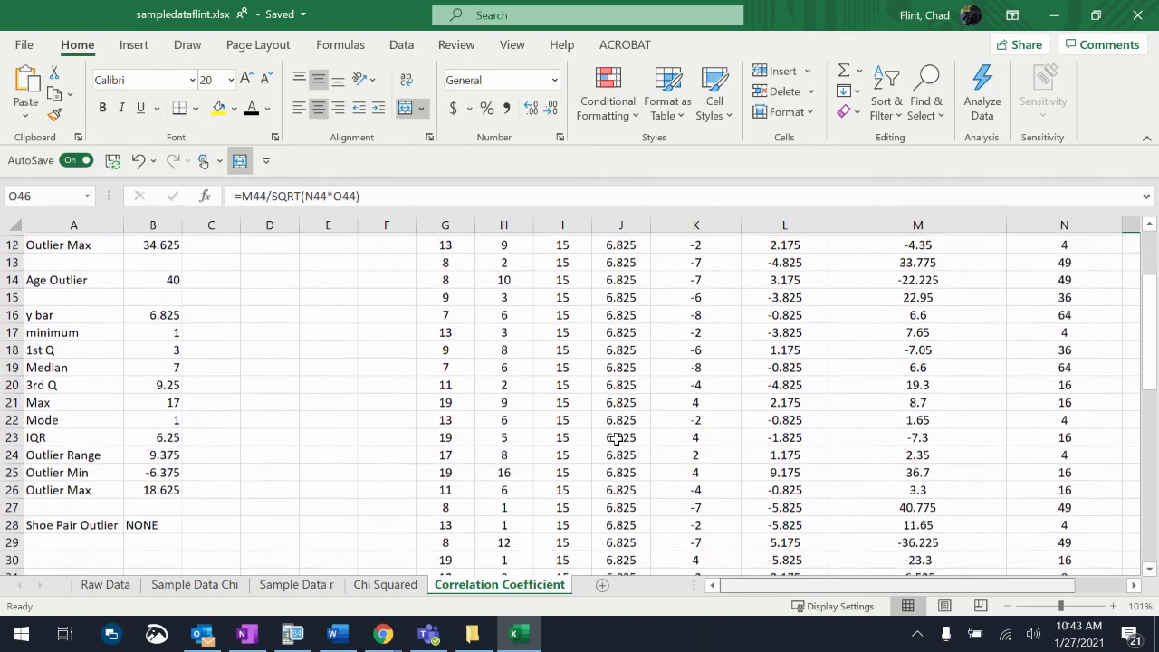
{"action": "scroll", "coordinate": [616, 438], "scroll_direction": "right", "scroll_amount": 3}
{"action": "scroll", "coordinate": [615, 438], "scroll_direction": "up", "scroll_amount": 4}
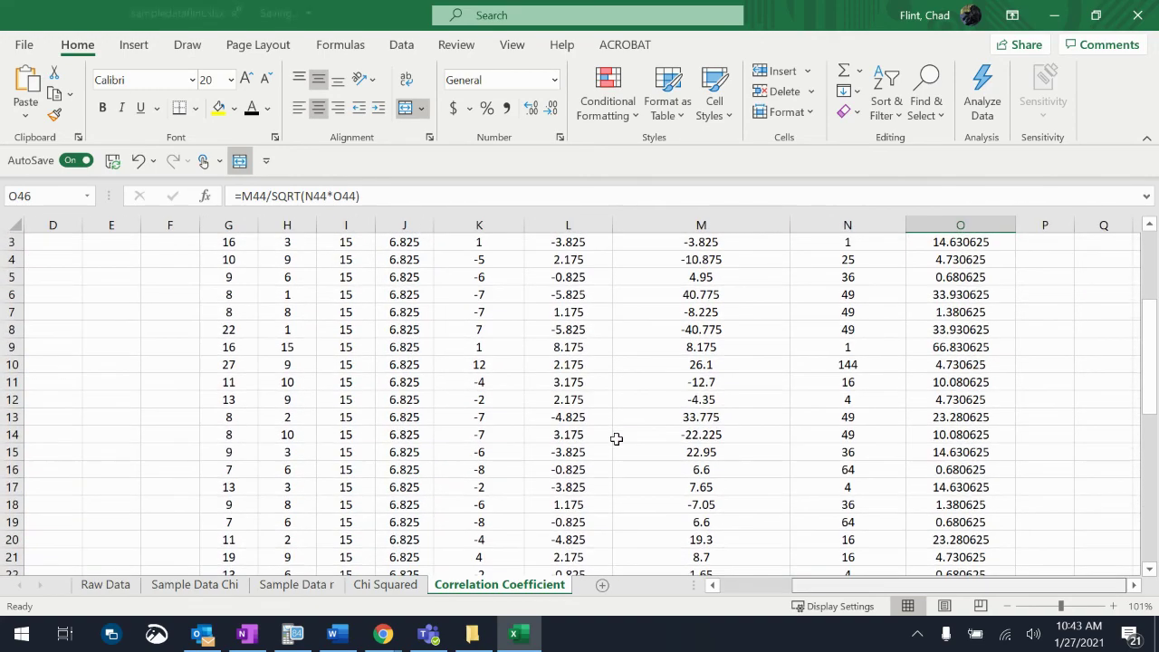
{"action": "scroll", "coordinate": [615, 438], "scroll_direction": "down", "scroll_amount": 5}
{"action": "scroll", "coordinate": [616, 438], "scroll_direction": "down", "scroll_amount": 11}
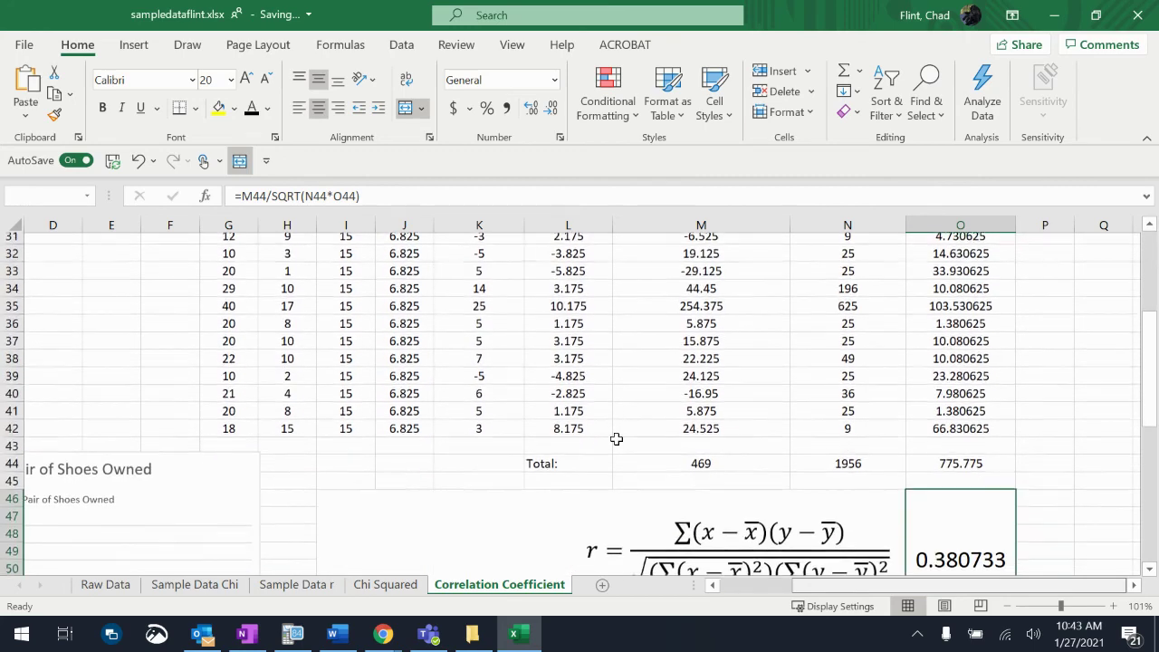
{"action": "scroll", "coordinate": [616, 438], "scroll_direction": "up", "scroll_amount": 1}
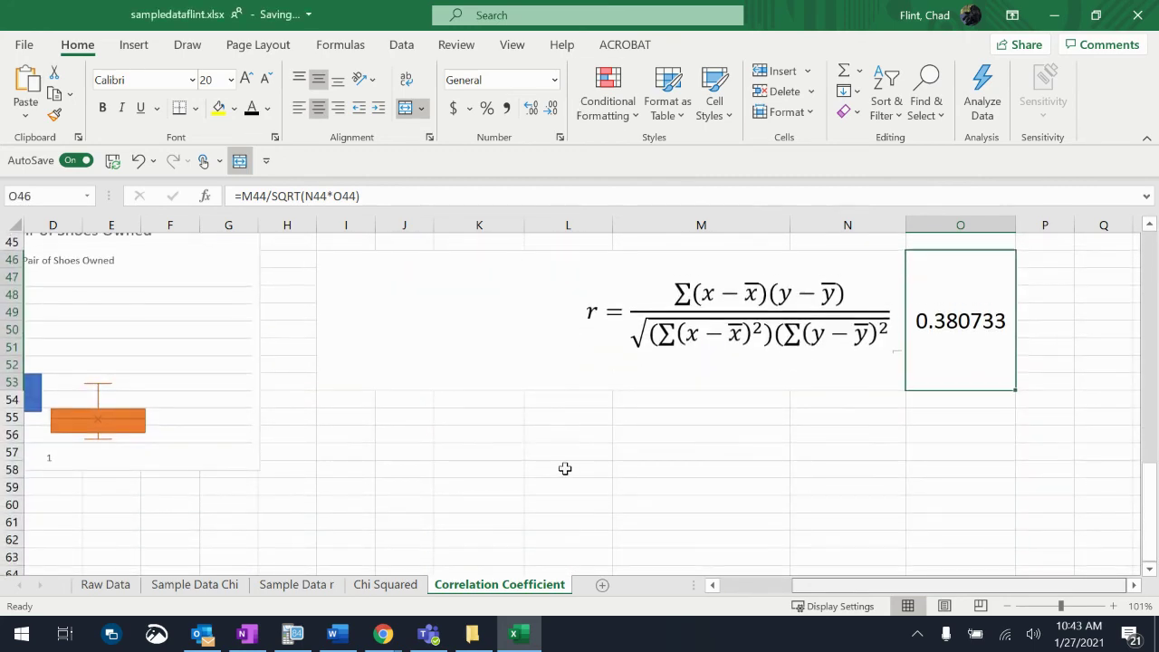